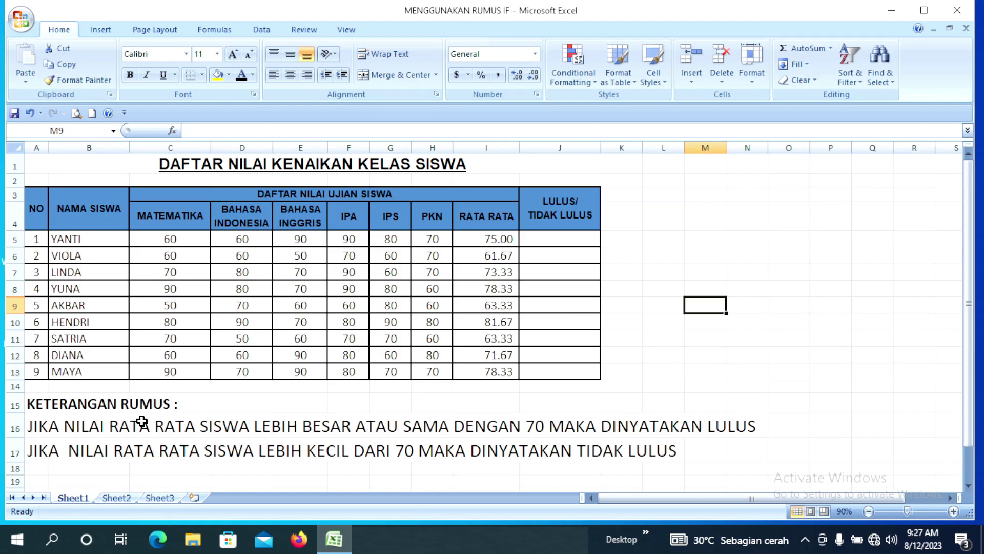
Step: Examine the student grade table's columns, the empty LULUS/TIDAK LULUS cells and the two pass/fail rules below the table
{"action": "left_click", "coordinate": [36, 147]}
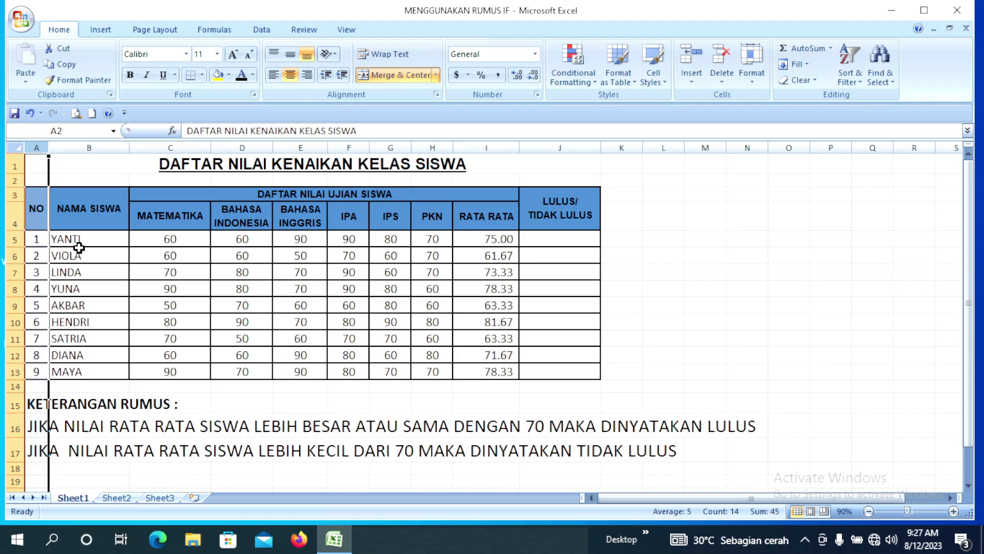
{"action": "left_click", "coordinate": [90, 147]}
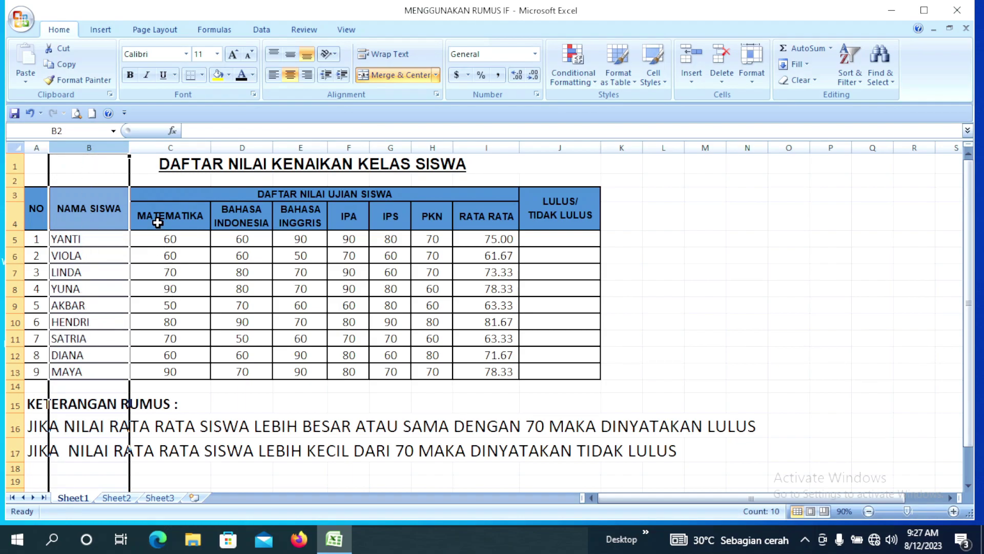
{"action": "left_click_drag", "start_coordinate": [157, 222], "coordinate": [493, 367]}
{"action": "left_click", "coordinate": [533, 324]}
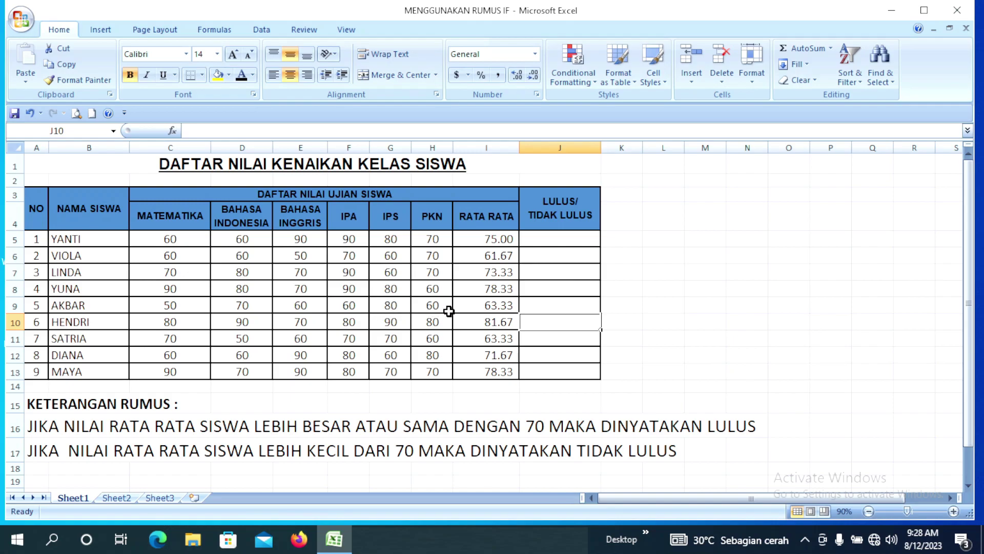
{"action": "left_click_drag", "start_coordinate": [559, 239], "coordinate": [561, 359]}
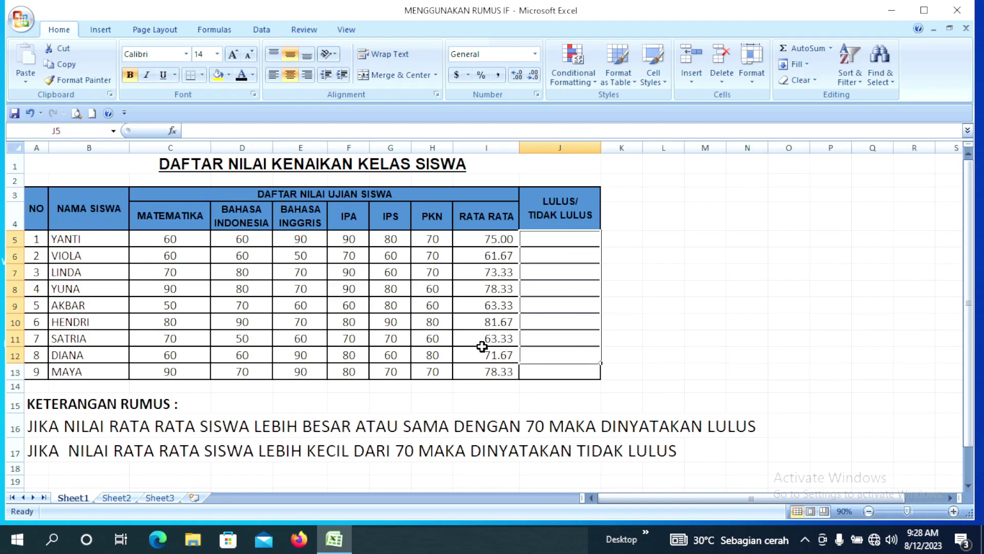
{"action": "left_click", "coordinate": [584, 300]}
{"action": "left_click_drag", "start_coordinate": [32, 430], "coordinate": [729, 431]}
{"action": "left_click_drag", "start_coordinate": [37, 451], "coordinate": [650, 455]}
{"action": "left_click", "coordinate": [663, 372]}
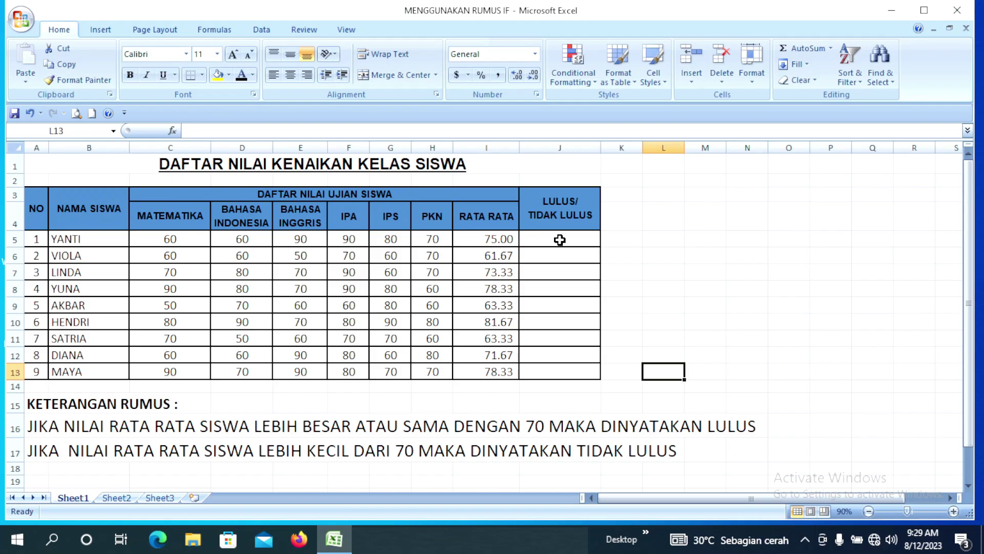
{"action": "left_click_drag", "start_coordinate": [558, 240], "coordinate": [557, 296]}
{"action": "left_click", "coordinate": [621, 322]}
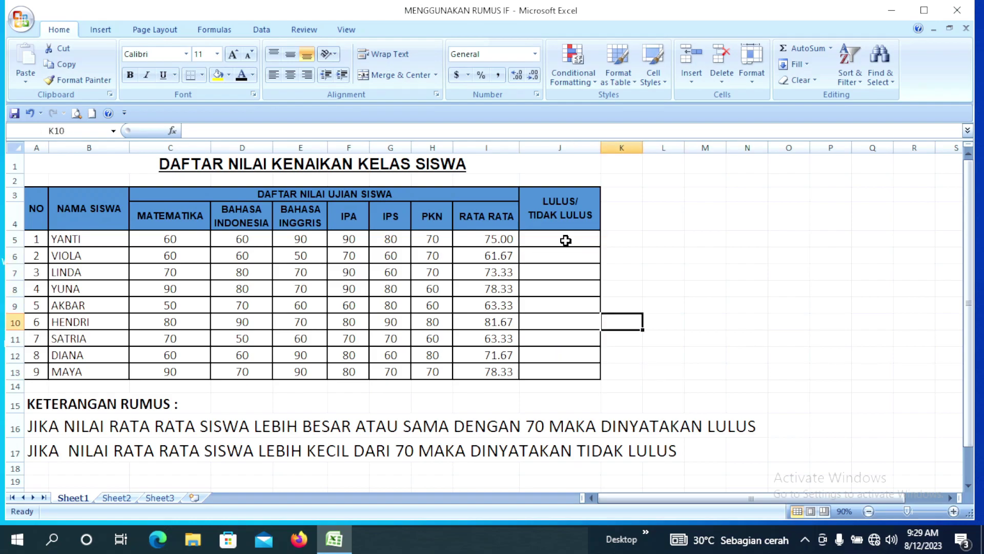
Step: Begin an IF formula in J5 that tests whether the first student's average meets the pass mark, I5>=70
{"action": "left_click", "coordinate": [566, 239]}
{"action": "type", "text": "="}
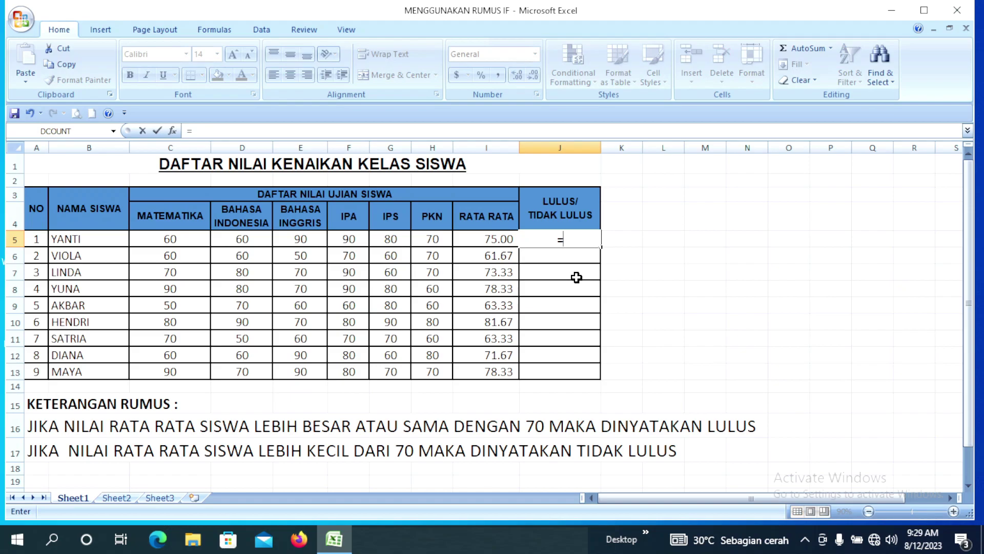
{"action": "type", "text": "IF"}
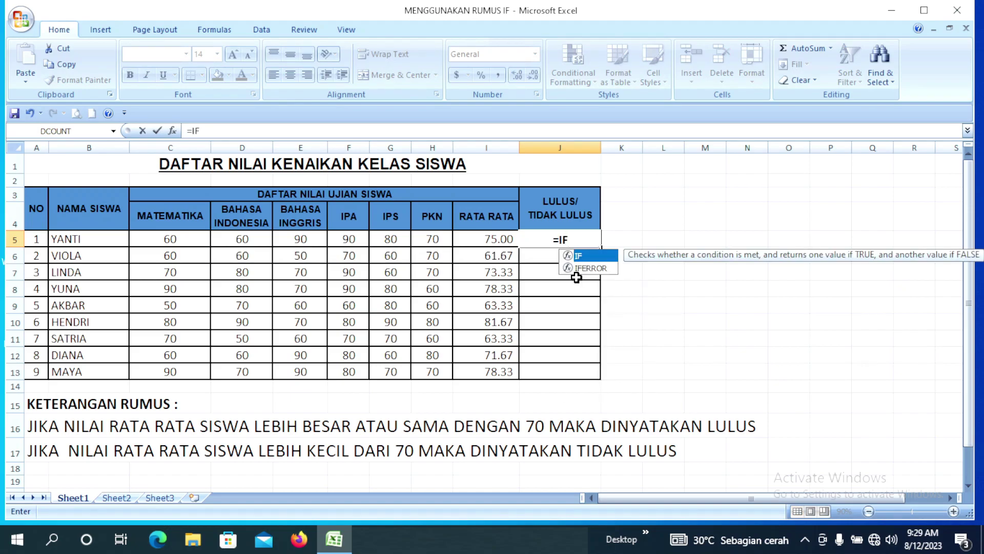
{"action": "type", "text": "("}
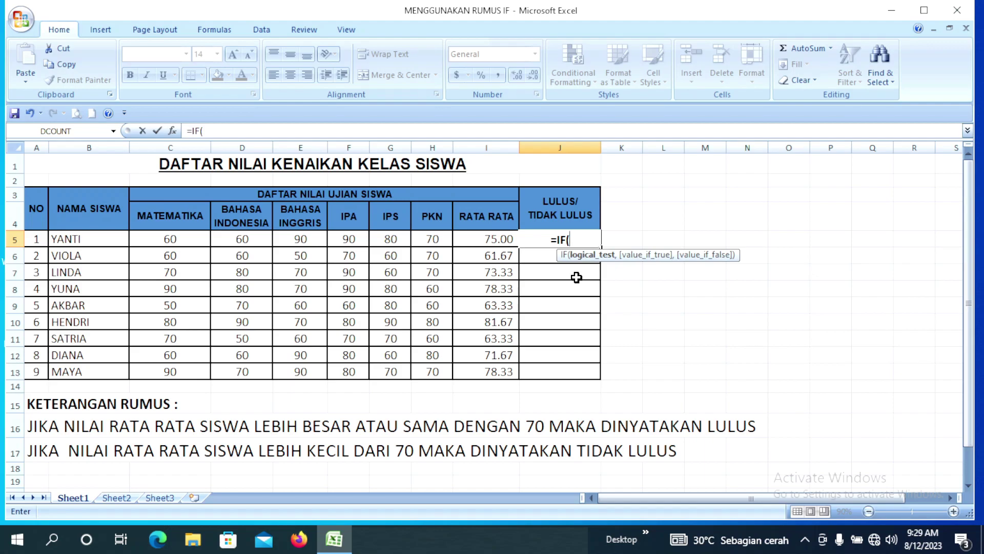
{"action": "left_click", "coordinate": [491, 241]}
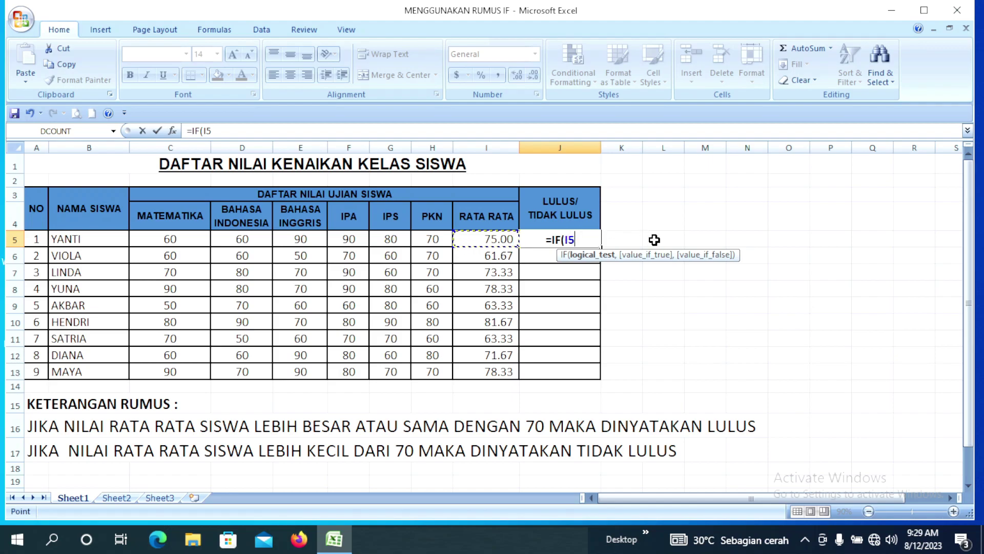
{"action": "type", "text": ">"}
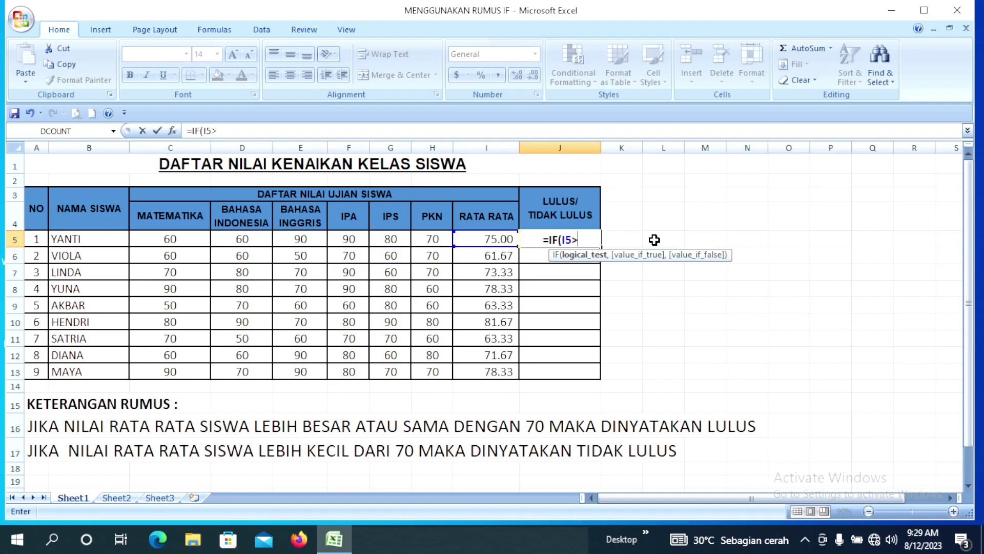
{"action": "type", "text": "+"}
{"action": "key", "text": "BackSpace"}
{"action": "type", "text": "=70"}
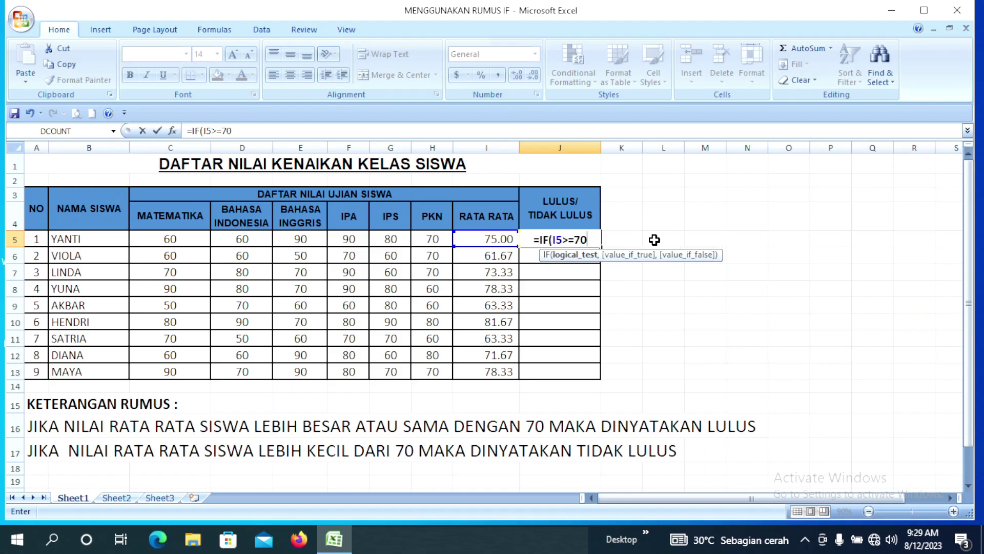
Step: Complete the J5 formula with "LULUS" as the true result and "TIDAK LULUS" as the false result
{"action": "type", "text": ","}
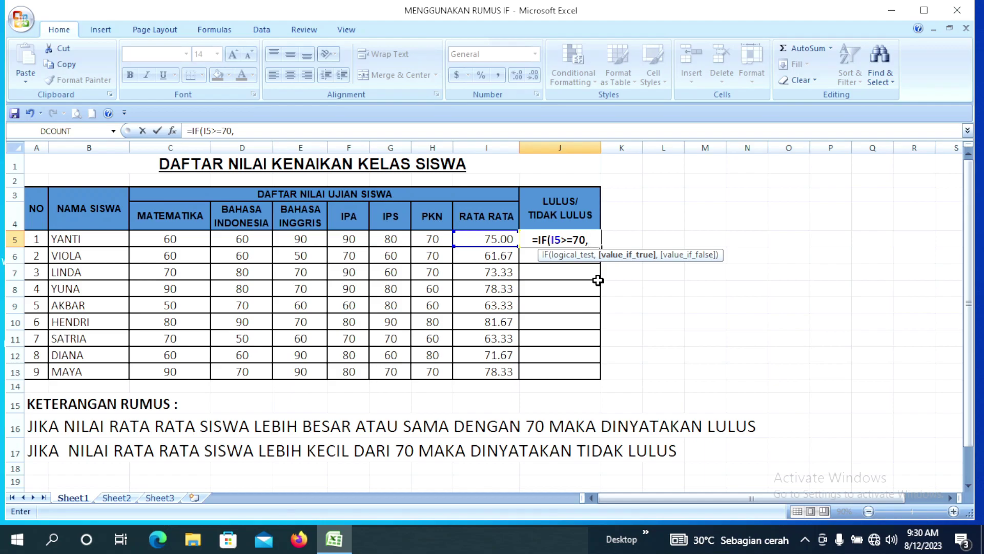
{"action": "type", "text": "\""}
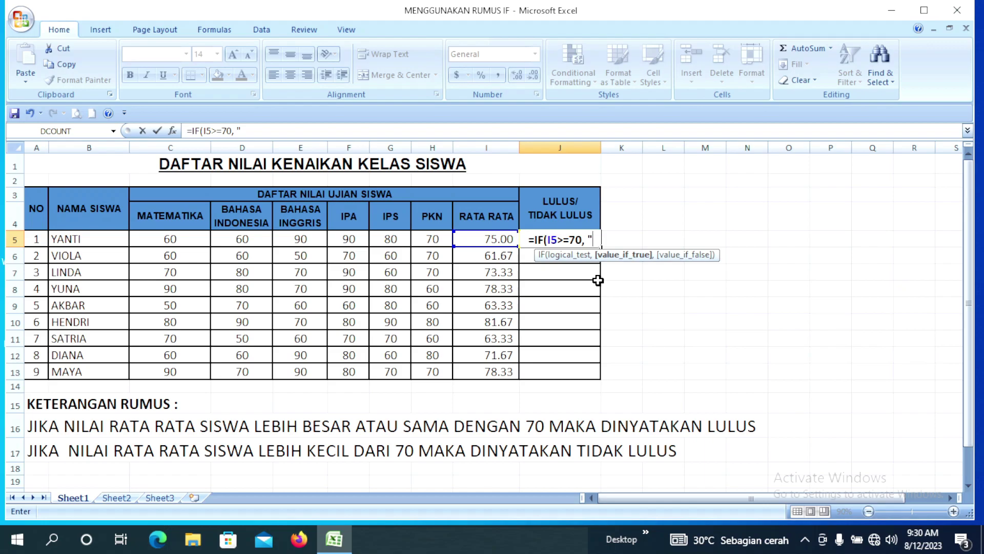
{"action": "type", "text": "LULUS"}
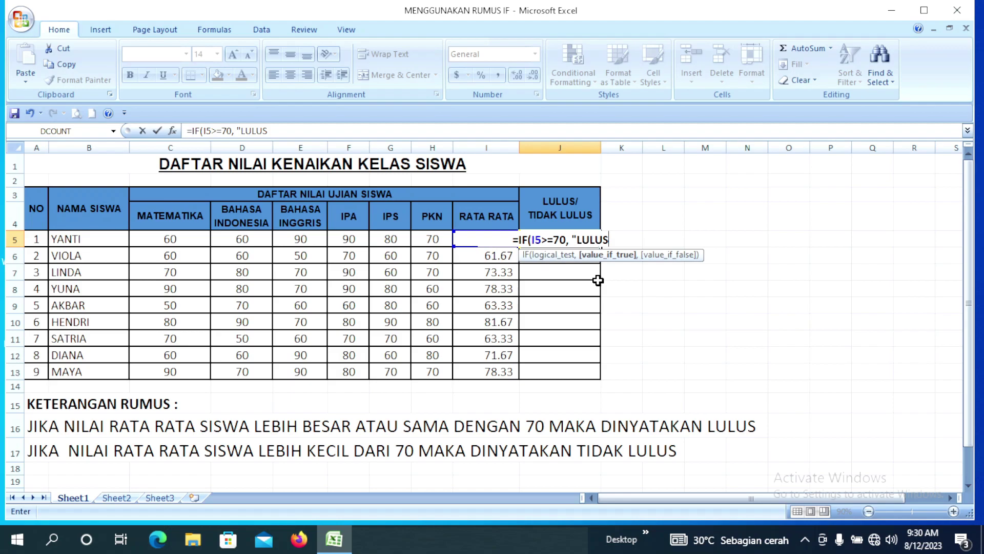
{"action": "type", "text": "\""}
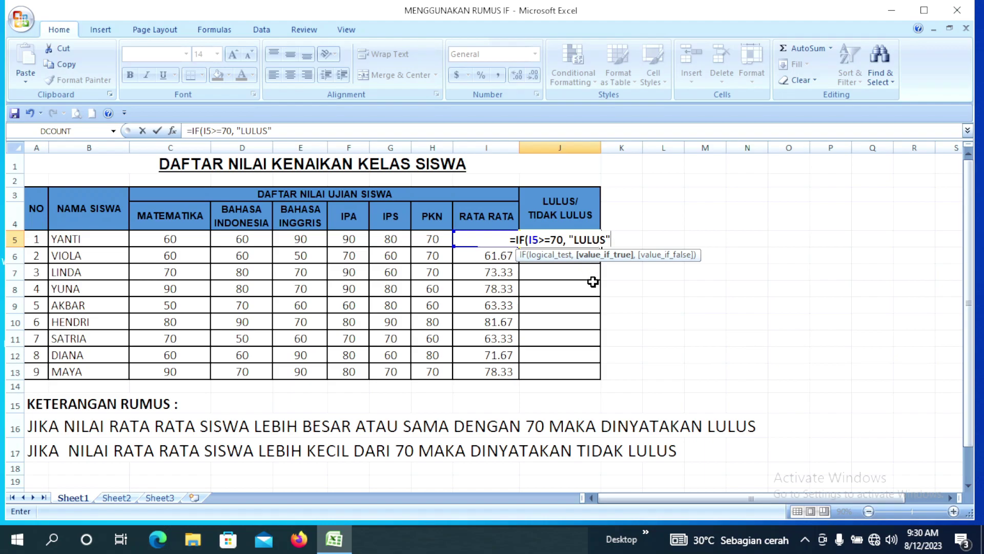
{"action": "type", "text": ","}
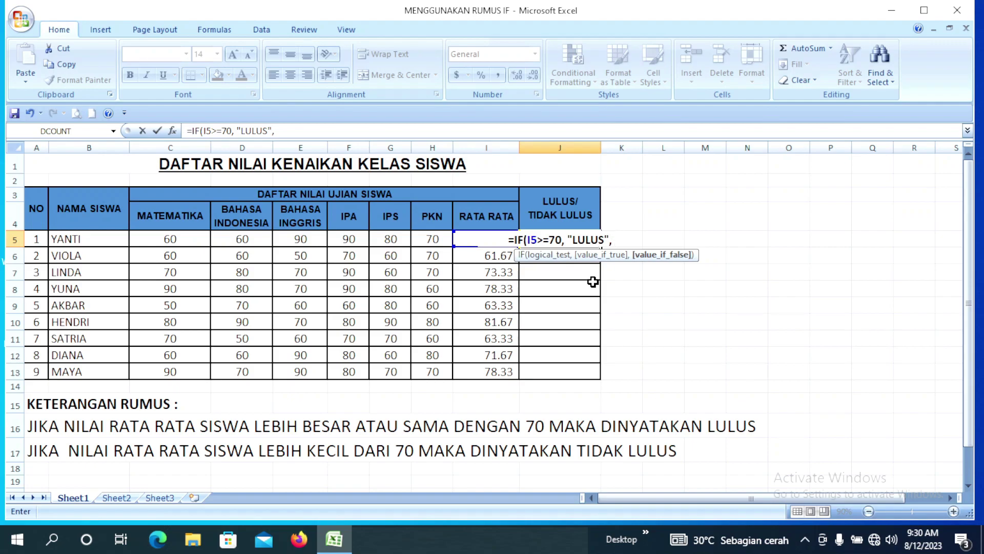
{"action": "type", "text": " \""}
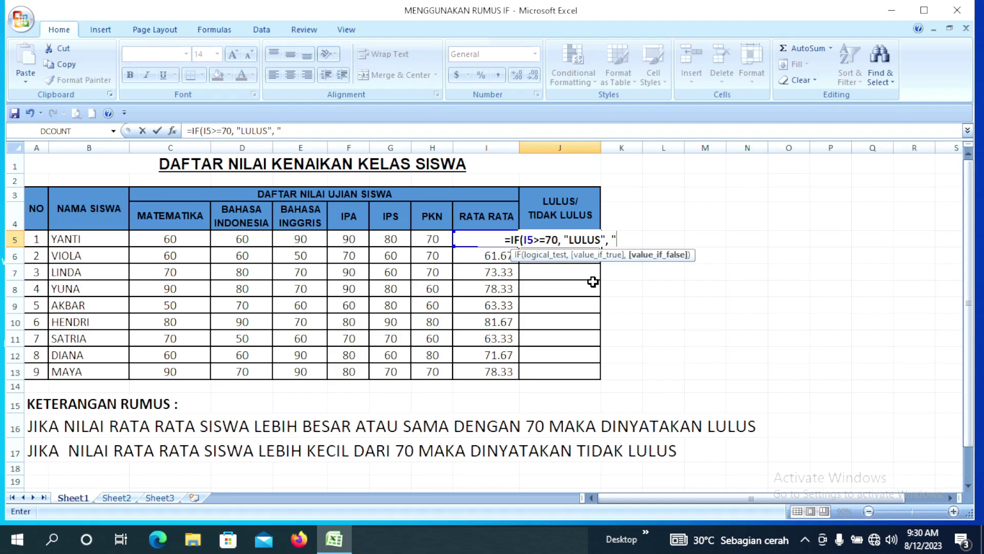
{"action": "type", "text": "TI"}
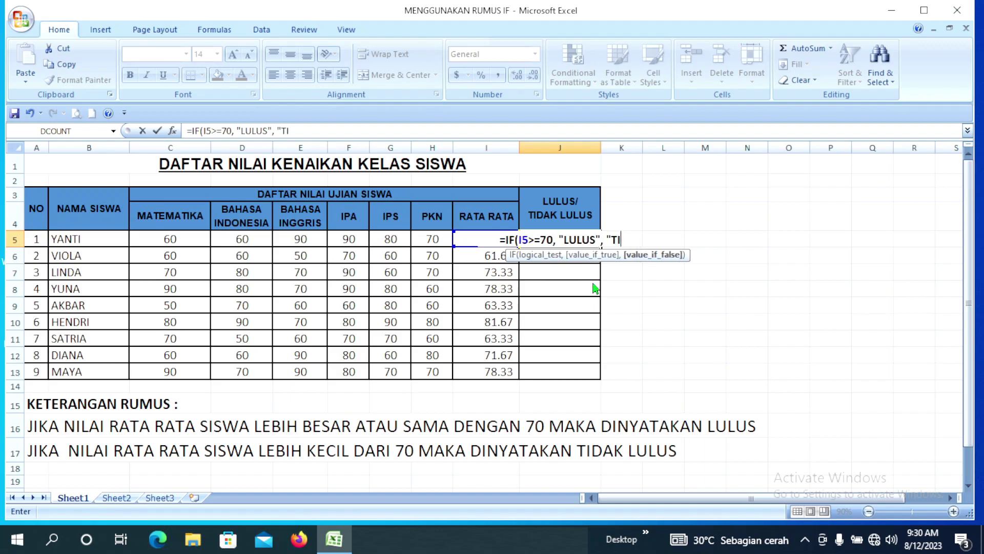
{"action": "type", "text": "DAK LULUS"}
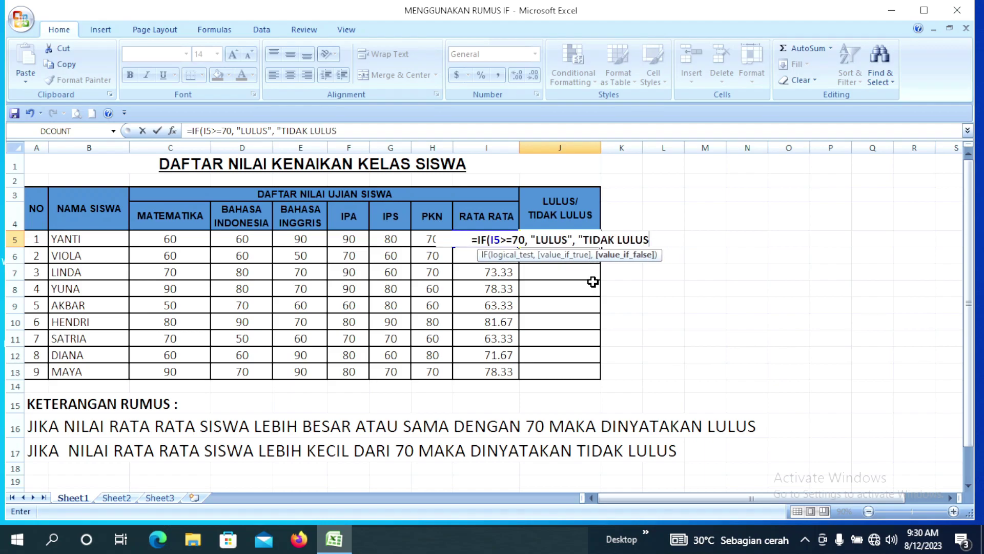
{"action": "type", "text": "\""}
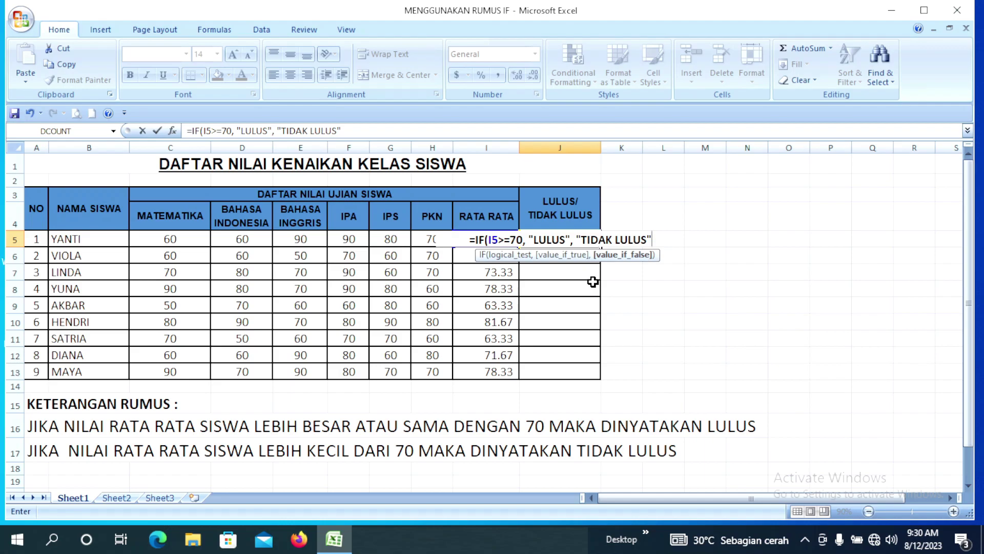
{"action": "type", "text": ")"}
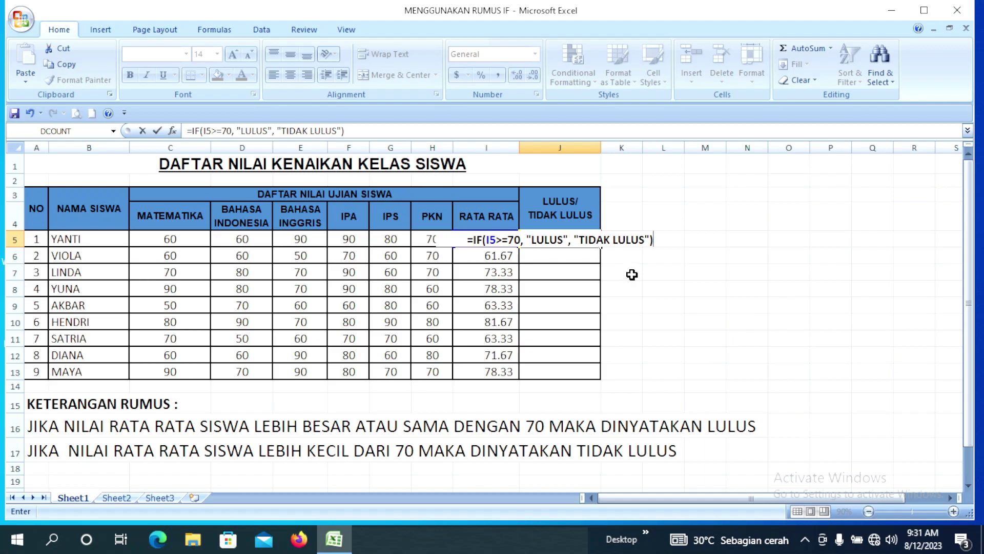
{"action": "key", "text": "Return"}
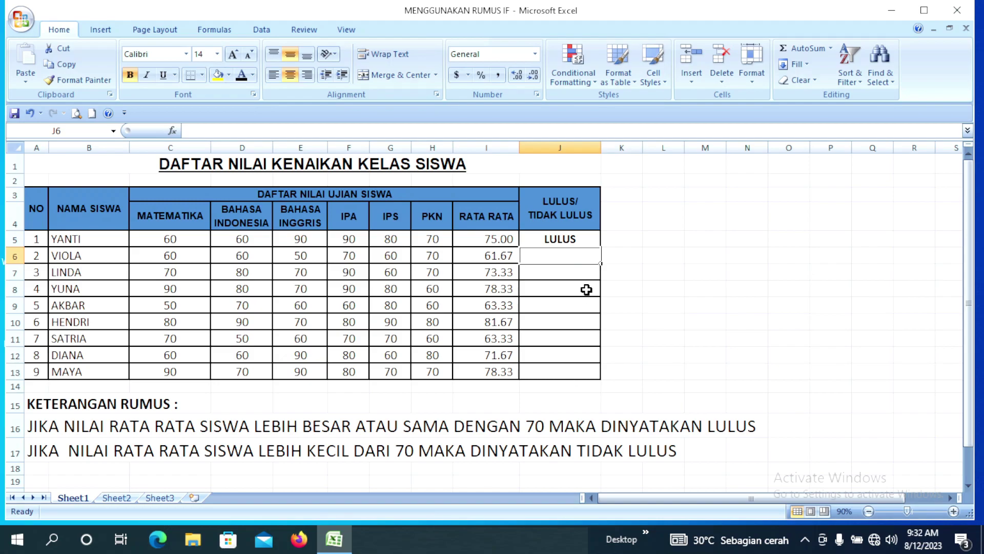
Step: Copy the IF formula from J5 down through J13 for the remaining students
{"action": "key", "text": "Up"}
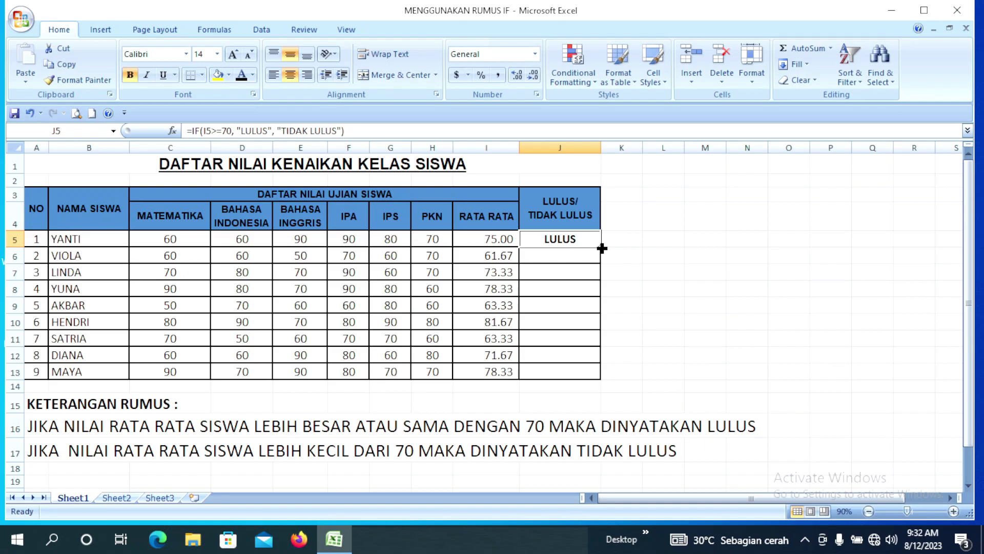
{"action": "left_click_drag", "start_coordinate": [602, 248], "coordinate": [595, 375]}
{"action": "left_click", "coordinate": [717, 324]}
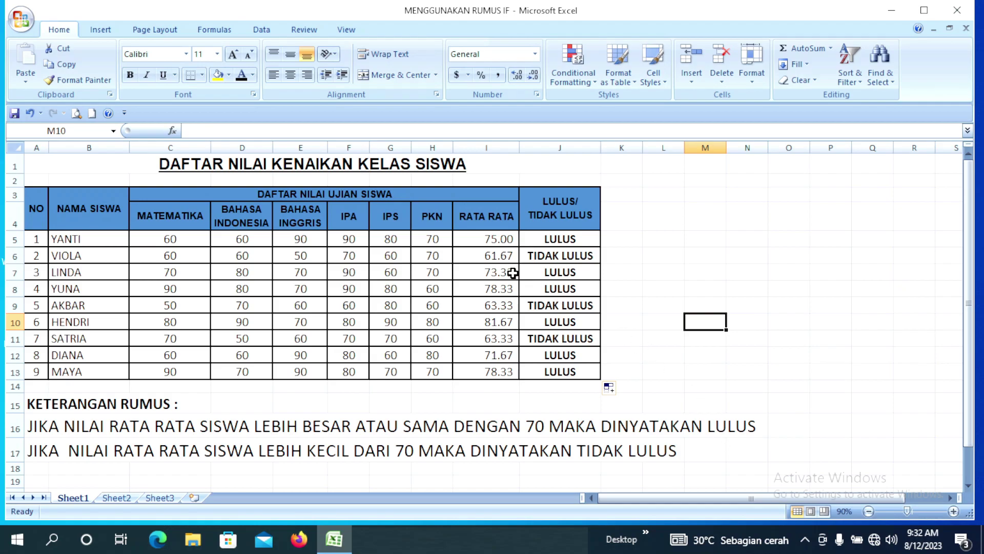
Step: Check the copied LULUS/TIDAK LULUS results and their formulas against the averages and the written pass/fail rules
{"action": "left_click", "coordinate": [536, 241]}
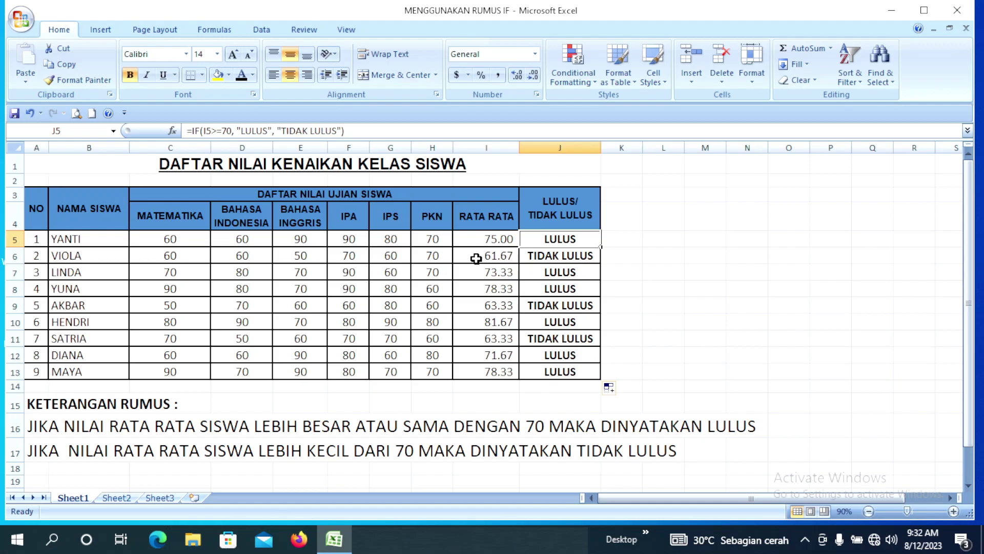
{"action": "left_click", "coordinate": [585, 278]}
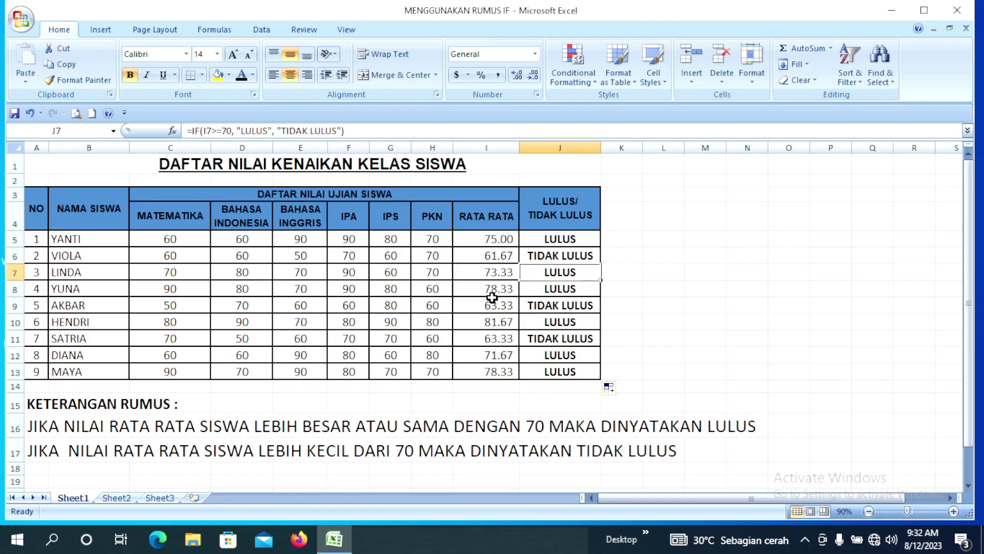
{"action": "left_click", "coordinate": [578, 288]}
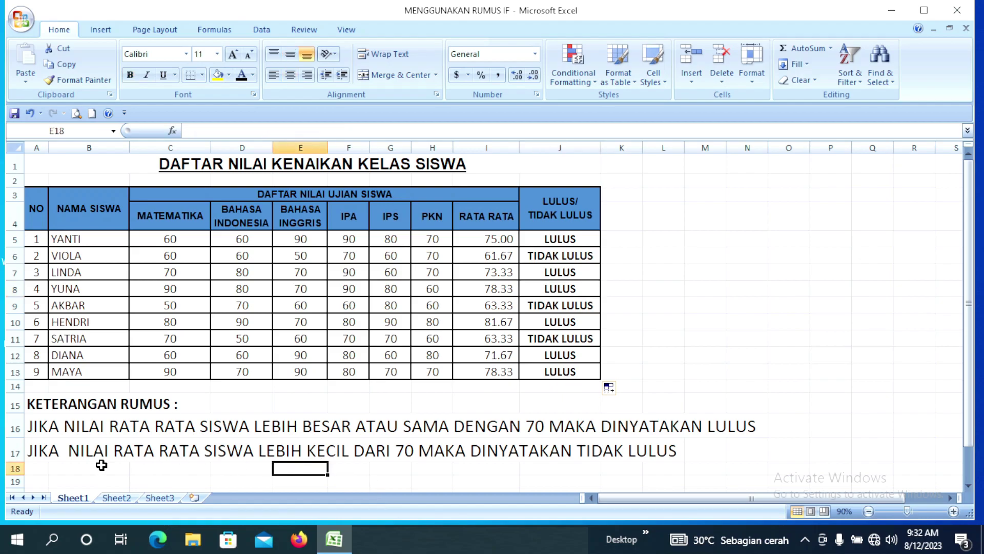
{"action": "left_click_drag", "start_coordinate": [41, 452], "coordinate": [646, 451]}
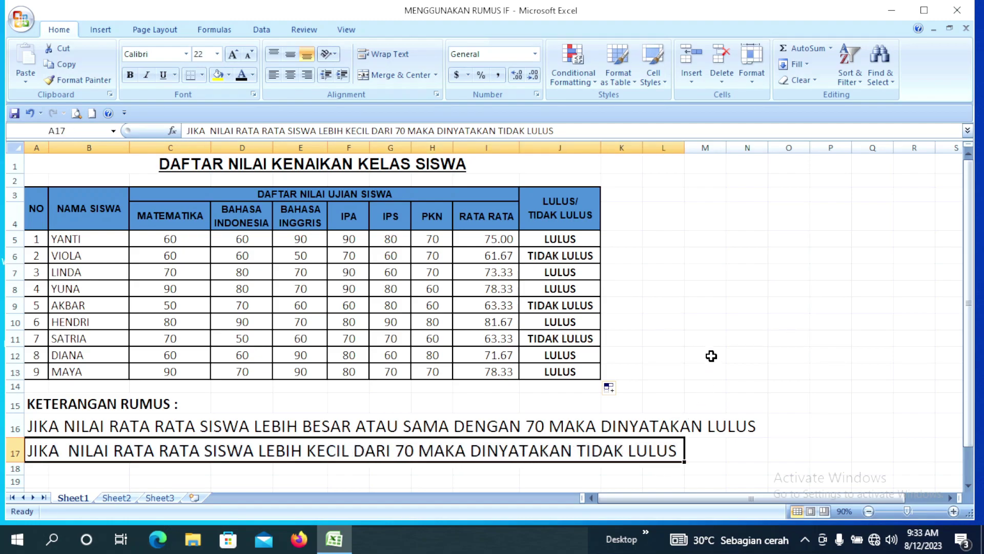
{"action": "left_click", "coordinate": [712, 355]}
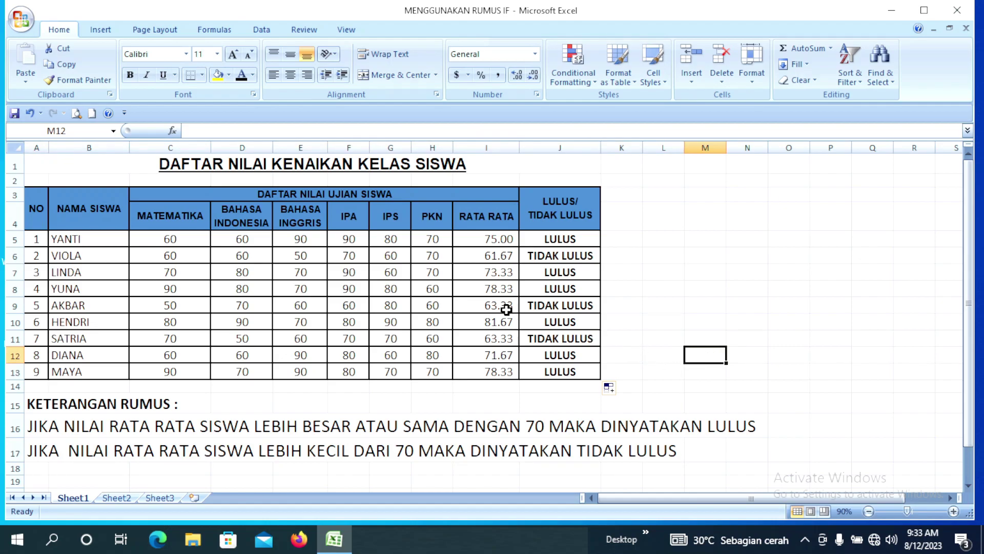
{"action": "left_click", "coordinate": [538, 259]}
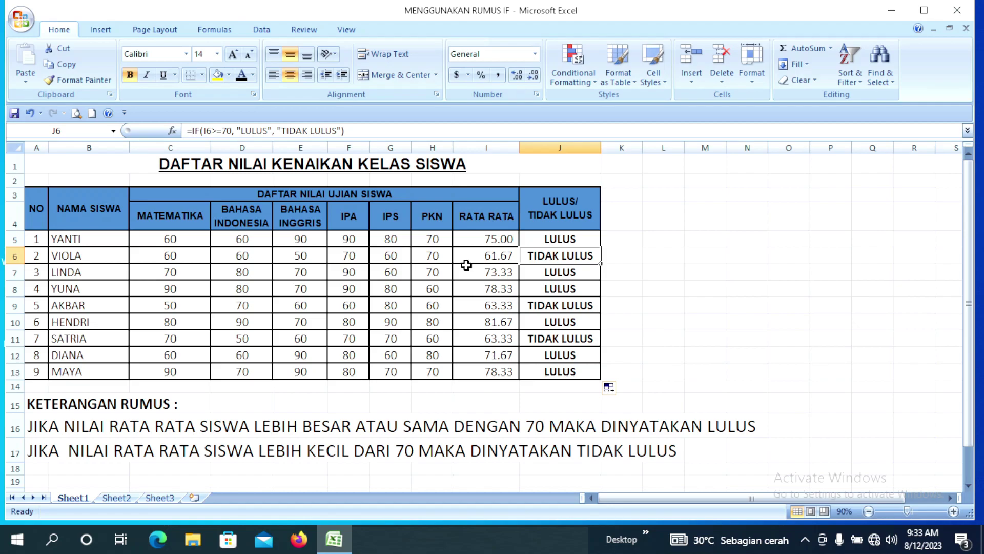
{"action": "left_click", "coordinate": [569, 308]}
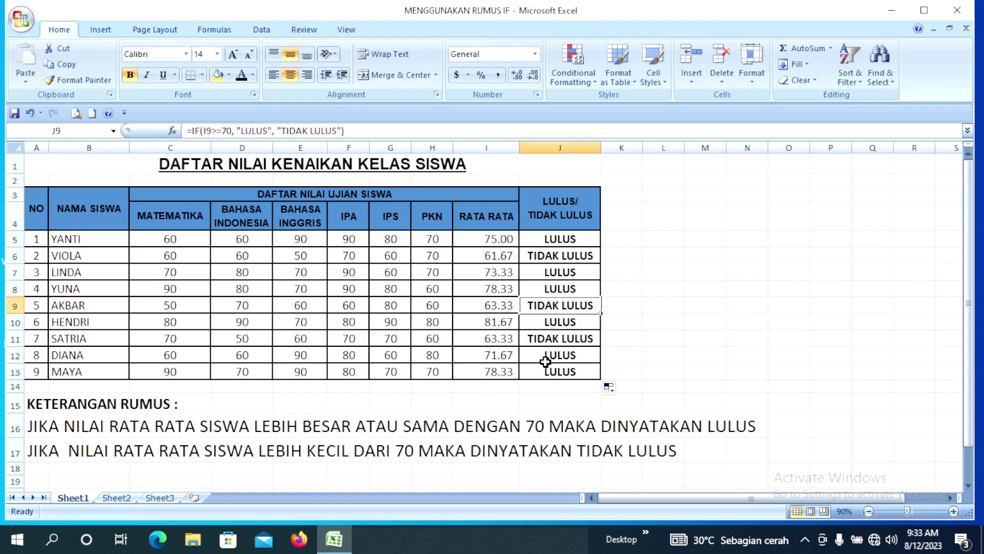
{"action": "left_click", "coordinate": [635, 369]}
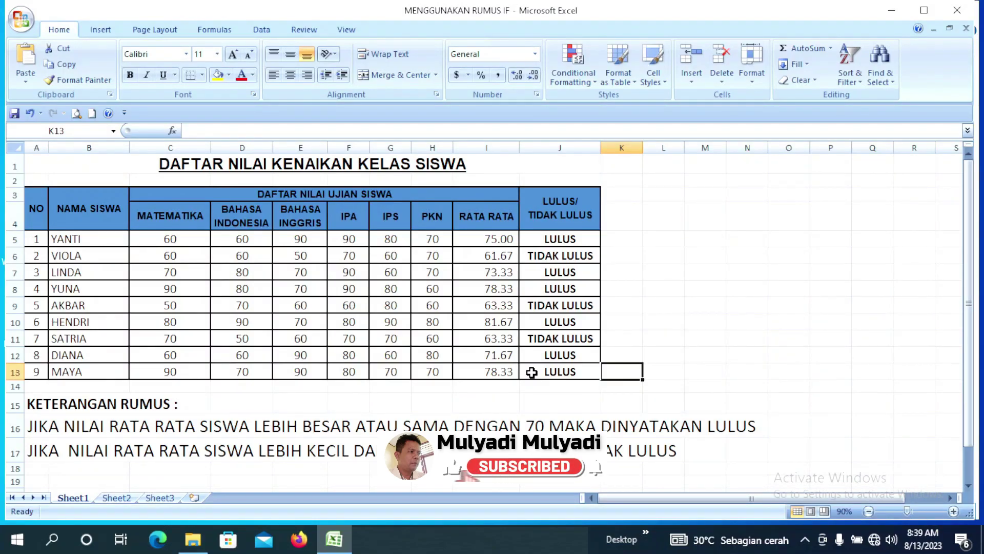
Step: Open Sheet2 and examine the student table's columns, the average scores and the PREDIKAT column against the written predicate rules
{"action": "left_click", "coordinate": [117, 498]}
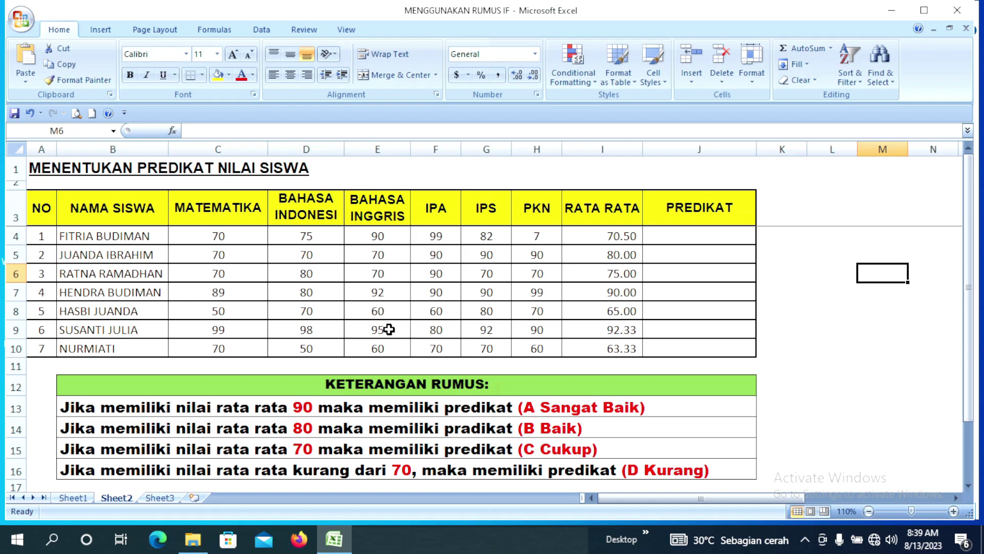
{"action": "left_click", "coordinate": [43, 142]}
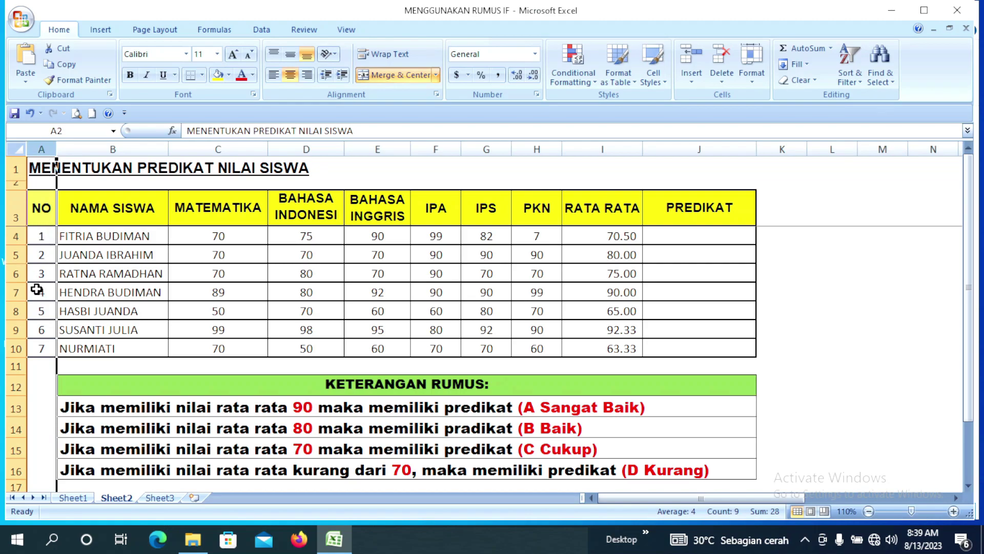
{"action": "left_click", "coordinate": [120, 144]}
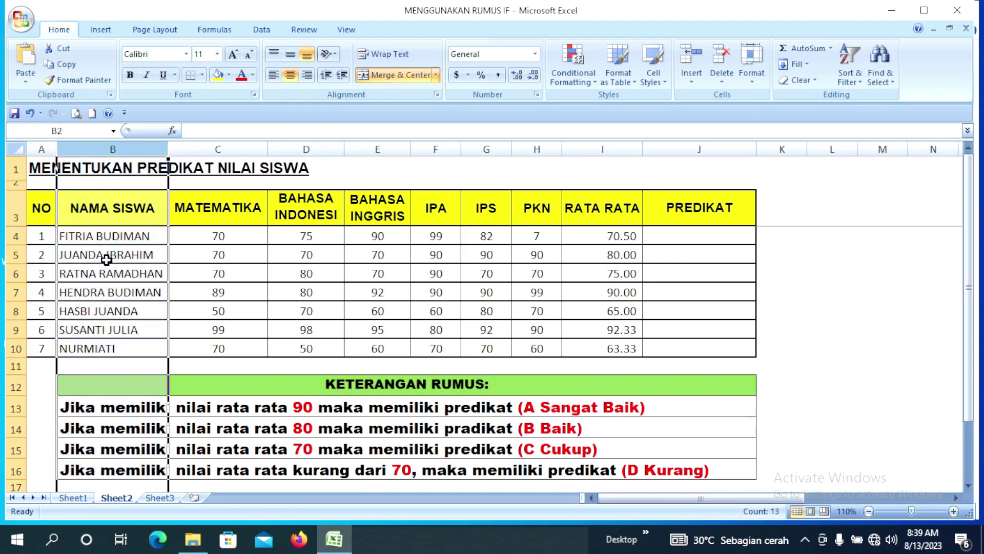
{"action": "left_click", "coordinate": [233, 148]}
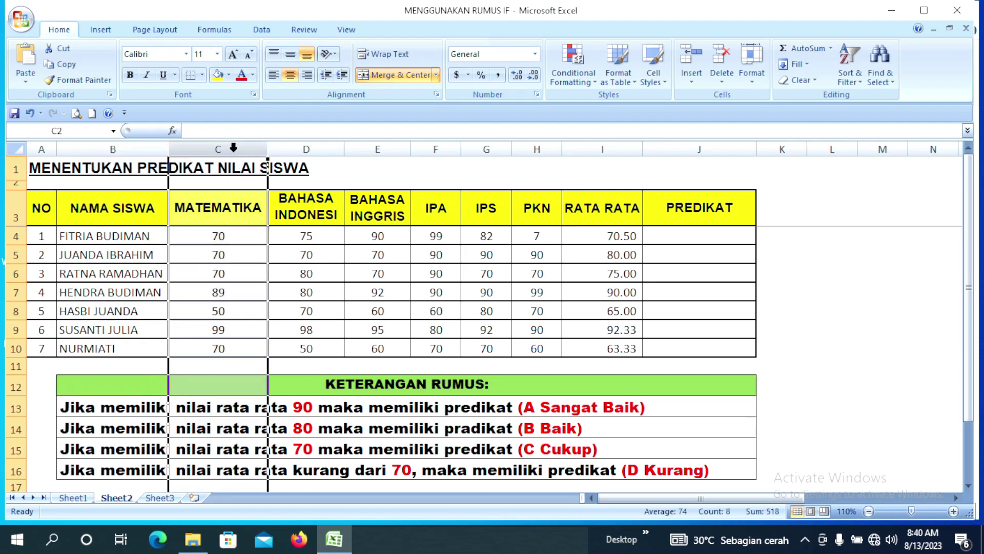
{"action": "left_click_drag", "start_coordinate": [233, 148], "coordinate": [577, 154]}
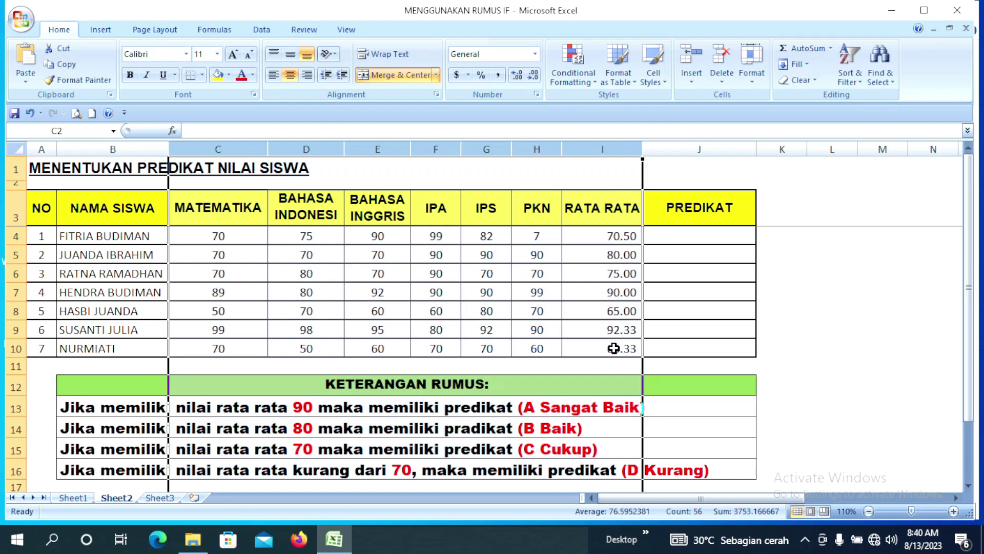
{"action": "left_click", "coordinate": [708, 327]}
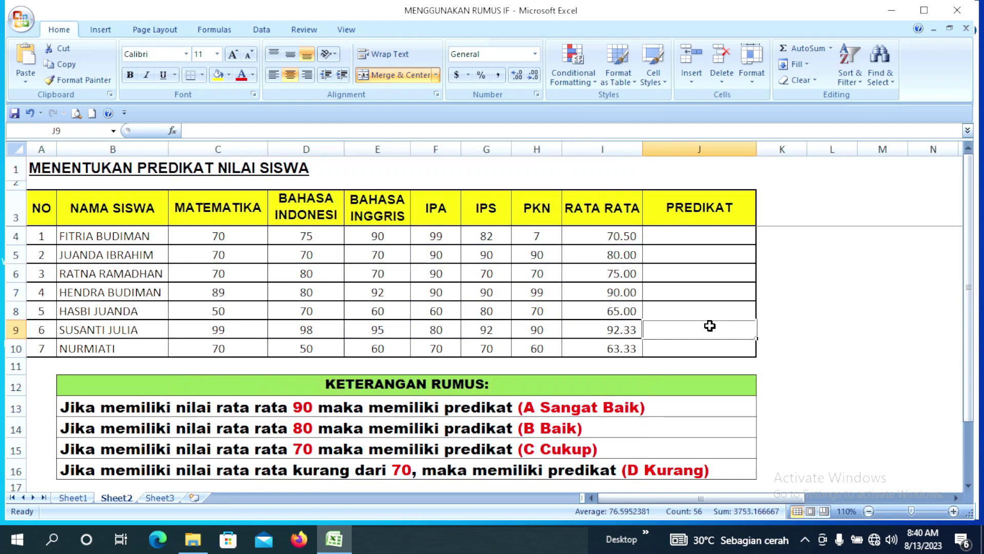
{"action": "left_click", "coordinate": [717, 148]}
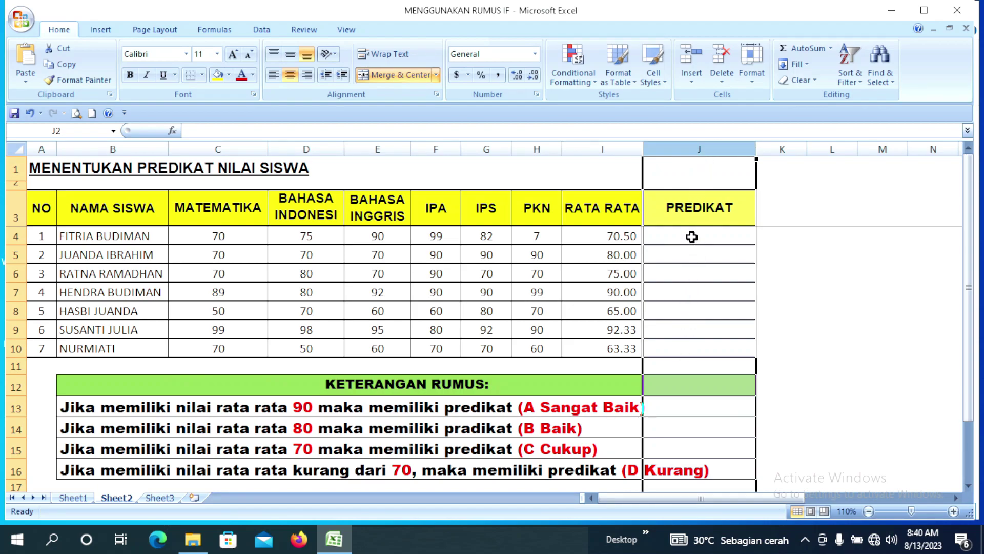
{"action": "left_click", "coordinate": [688, 317]}
{"action": "left_click", "coordinate": [686, 240]}
{"action": "left_click_drag", "start_coordinate": [686, 240], "coordinate": [686, 307]}
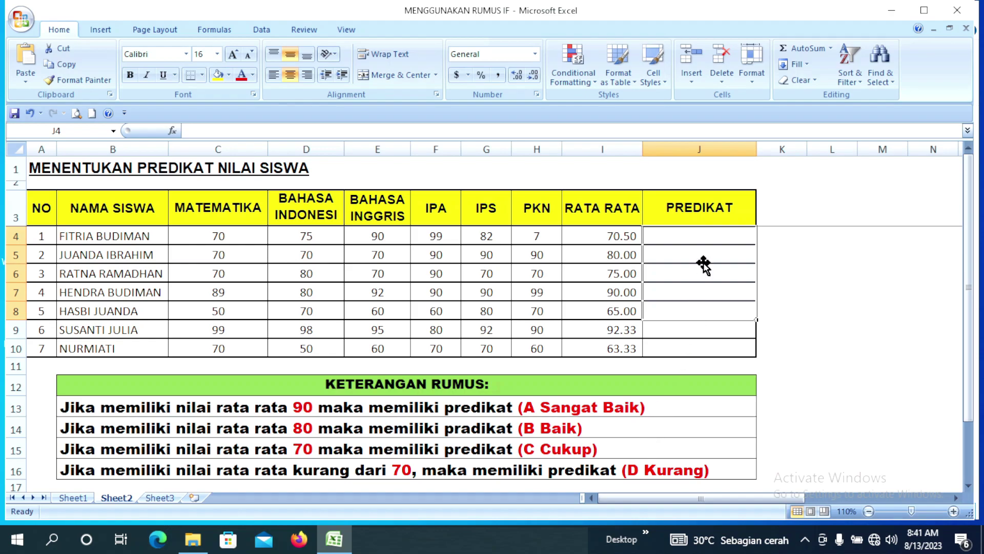
Step: Begin an IF formula in J4 that tests whether the first student's average is at least 90, I4>=90
{"action": "left_click", "coordinate": [695, 238]}
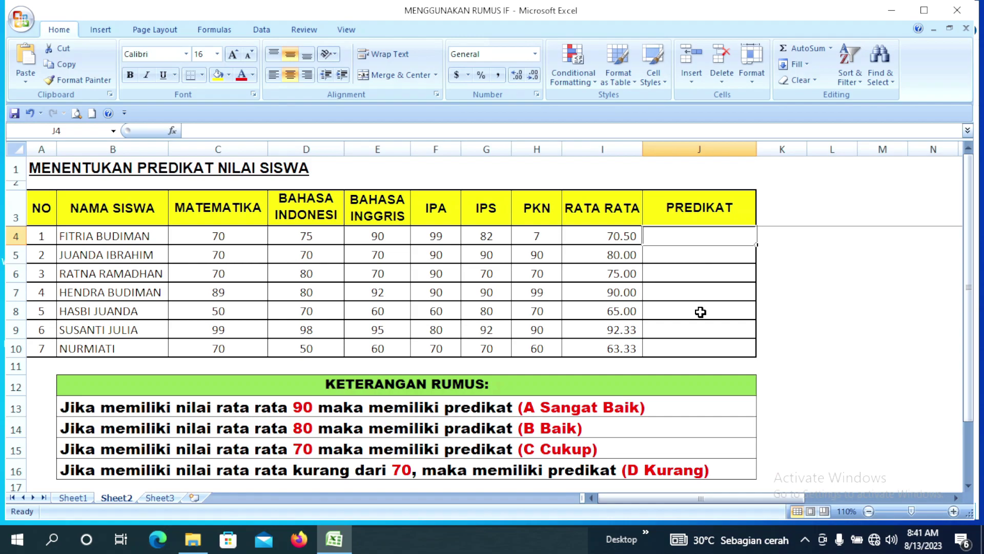
{"action": "type", "text": "="}
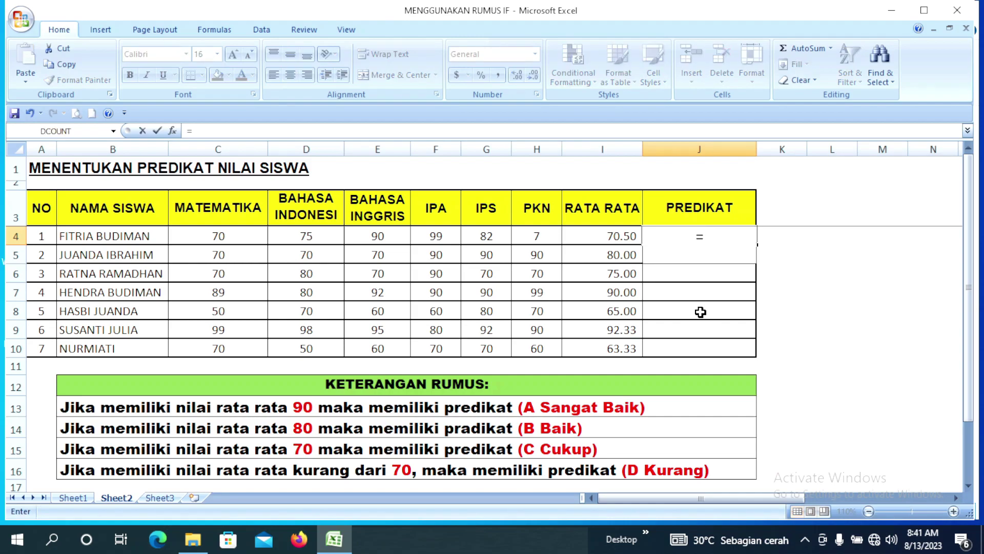
{"action": "type", "text": "IF("}
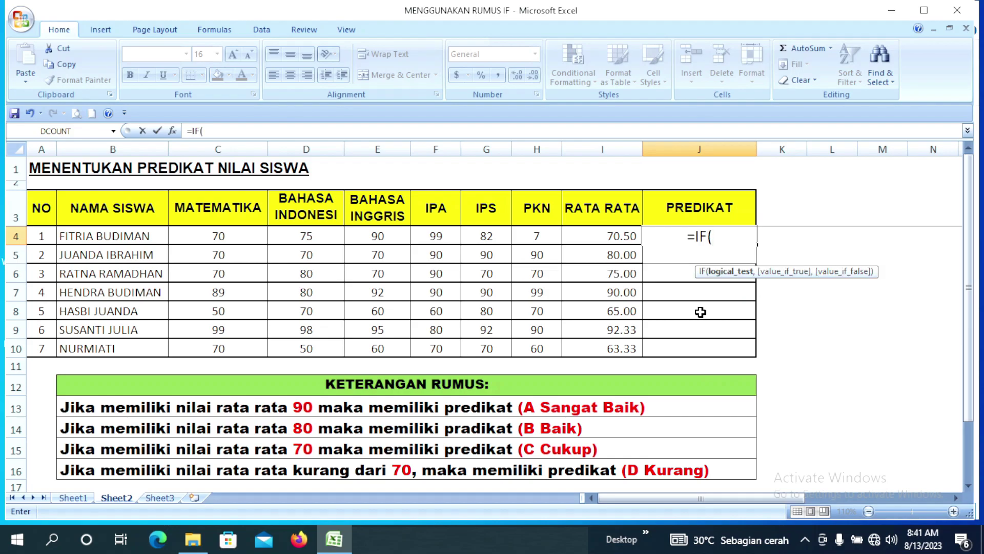
{"action": "left_click", "coordinate": [593, 239]}
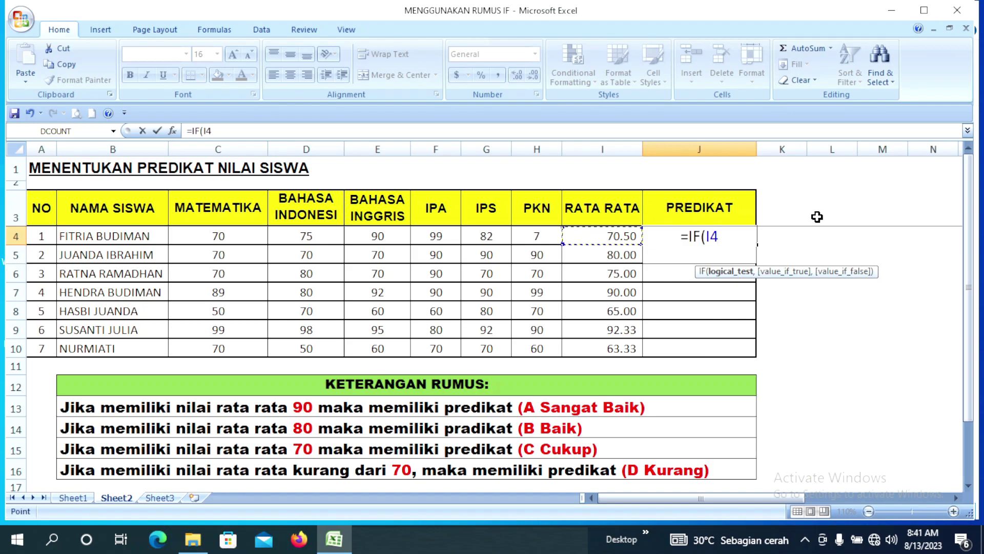
{"action": "type", "text": ">"}
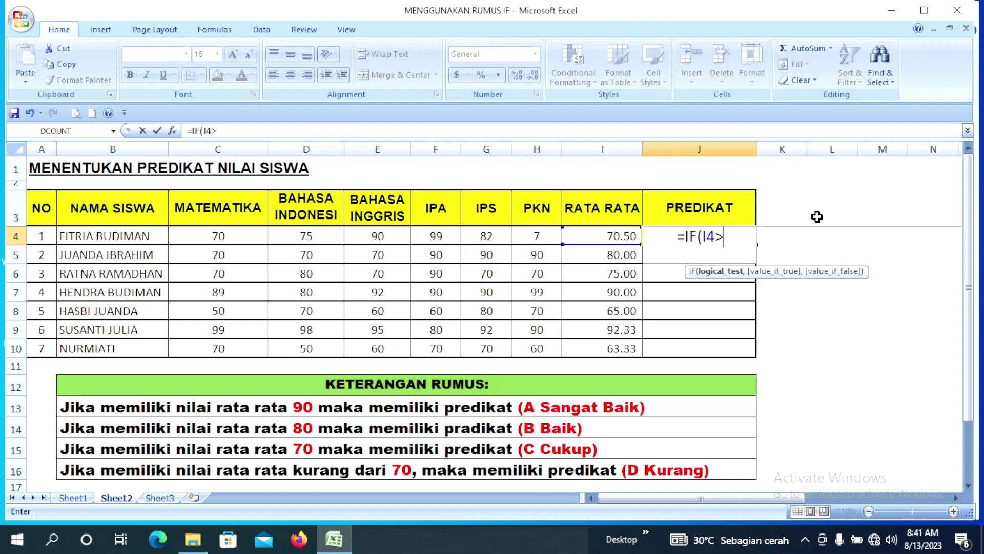
{"action": "type", "text": "=90"}
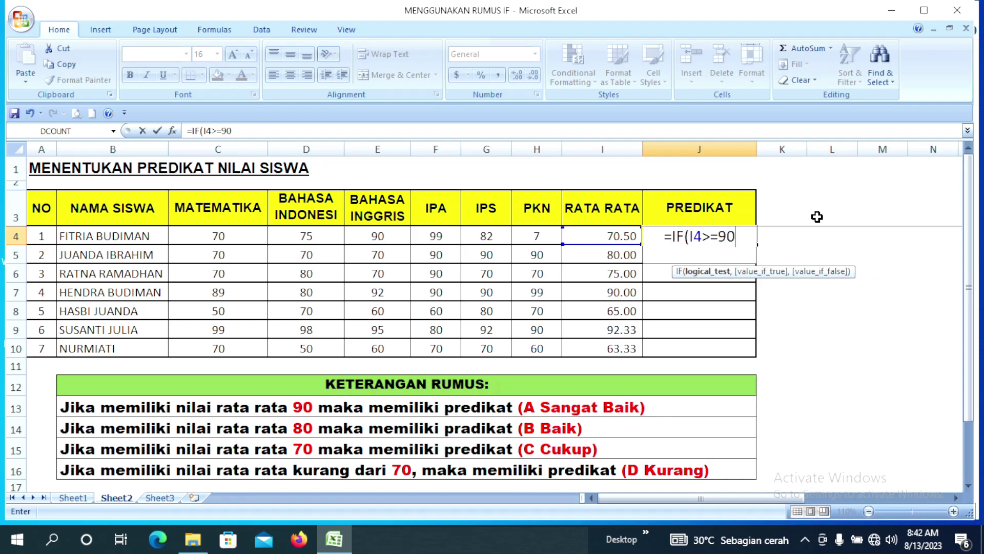
Step: Add "A SANGAT BAIK" as the true result of the I4>=90 test in the J4 formula
{"action": "type", "text": ","}
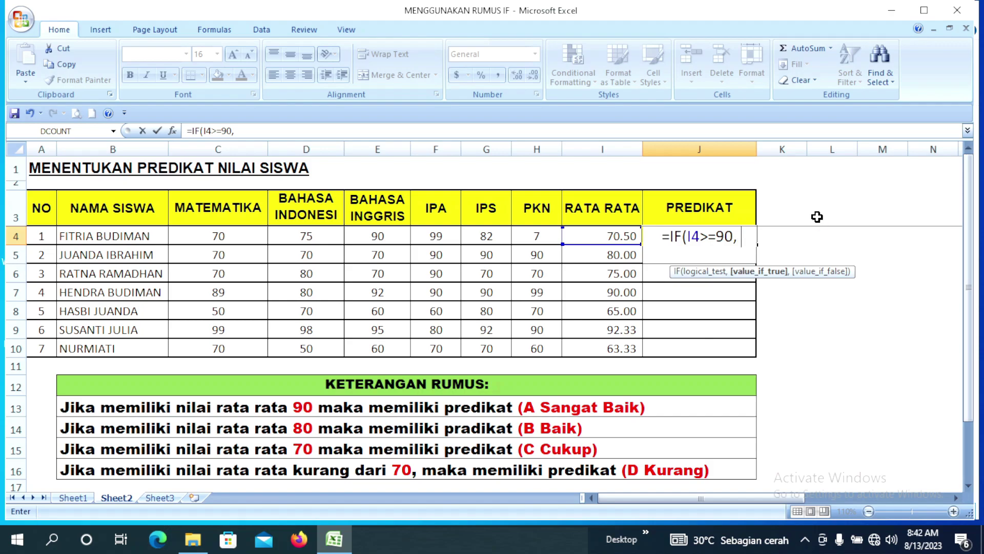
{"action": "type", "text": " \""}
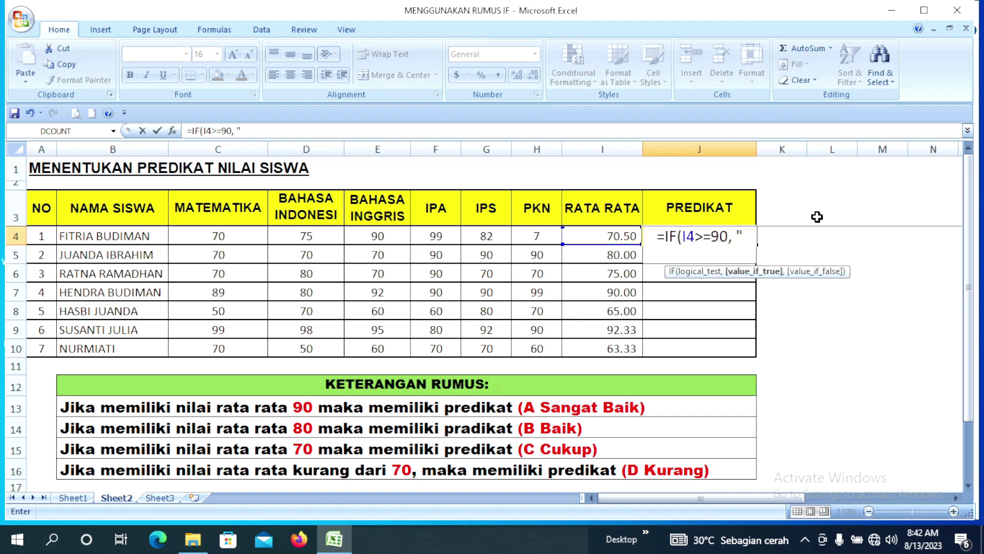
{"action": "type", "text": "A"}
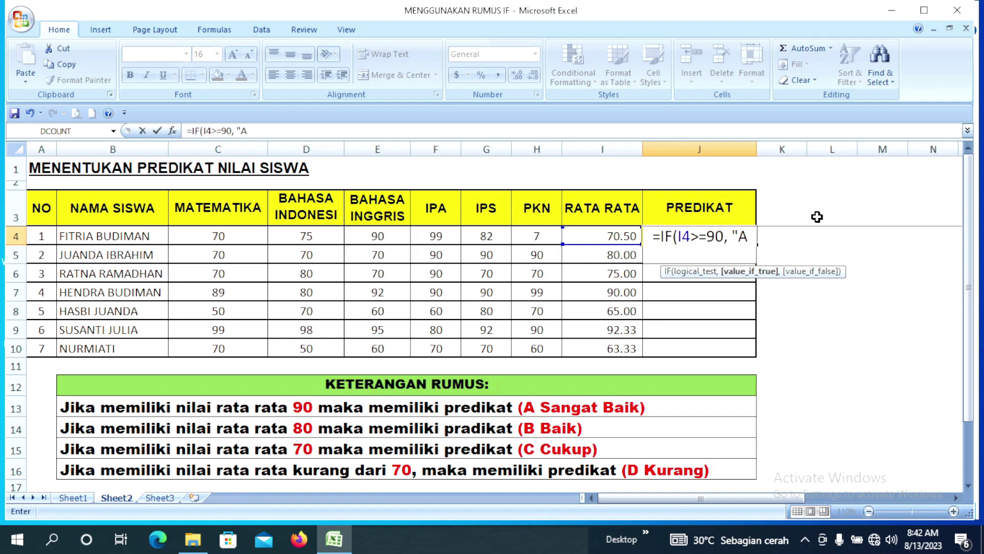
{"action": "type", "text": " SANG"}
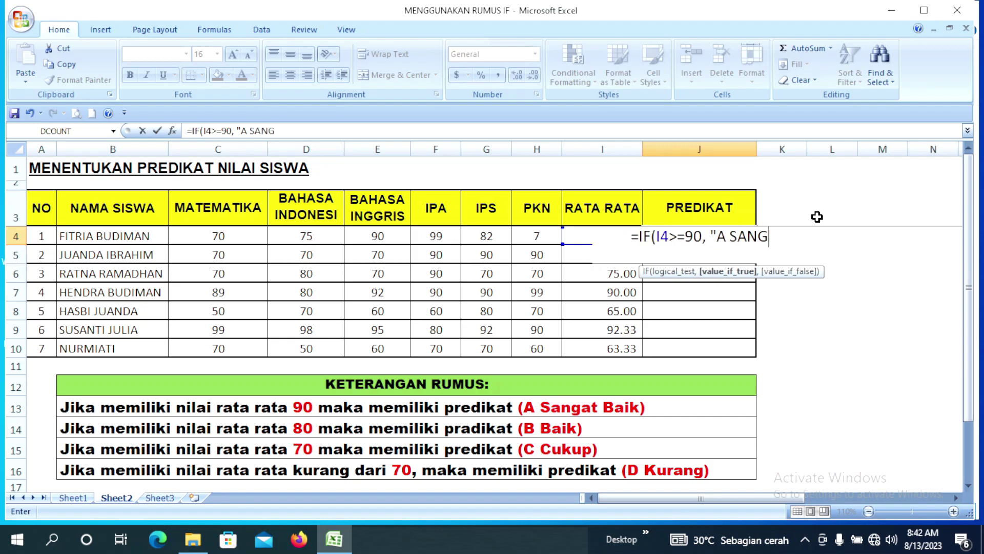
{"action": "type", "text": "AT BAIK"}
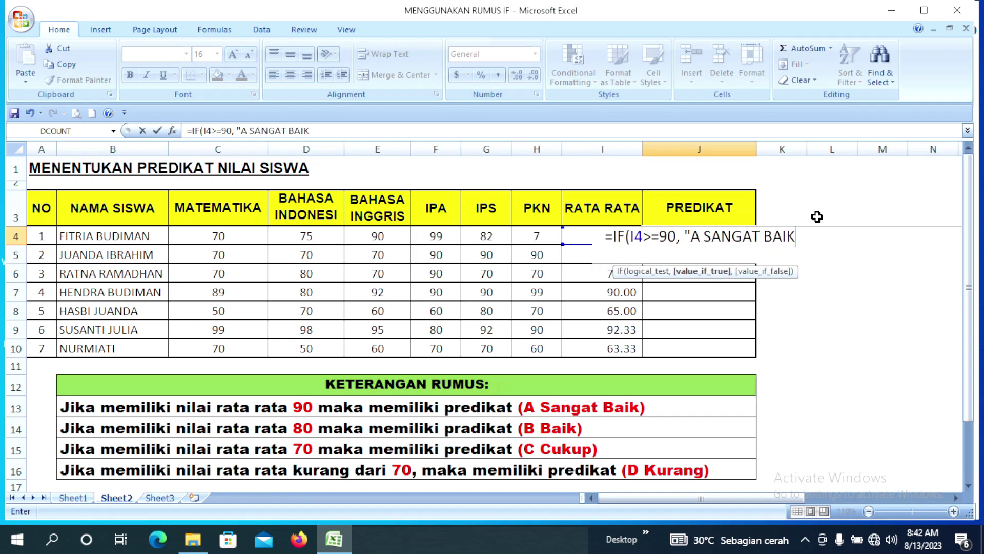
{"action": "type", "text": "\""}
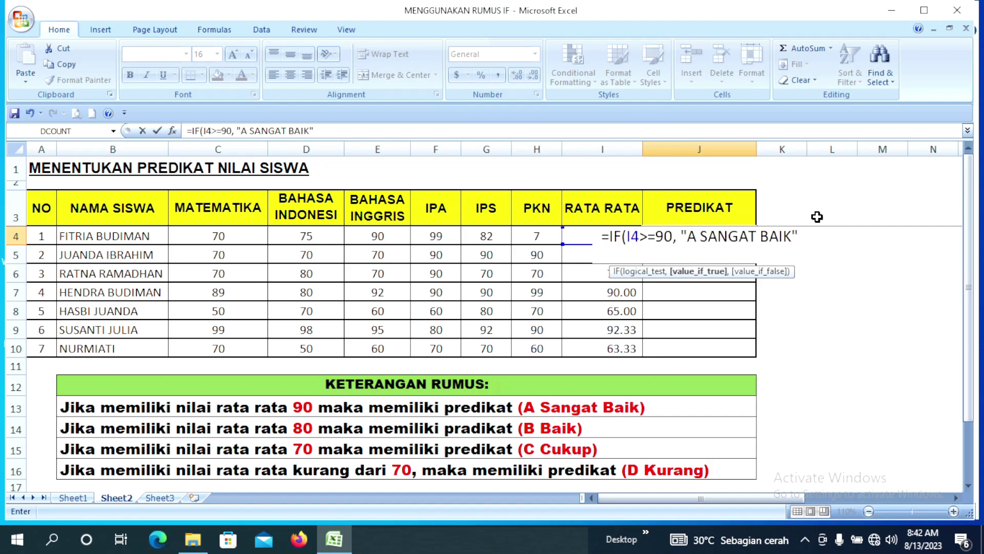
Step: Nest a second IF as the false result in the J4 formula, testing I4>=80
{"action": "type", "text": ","}
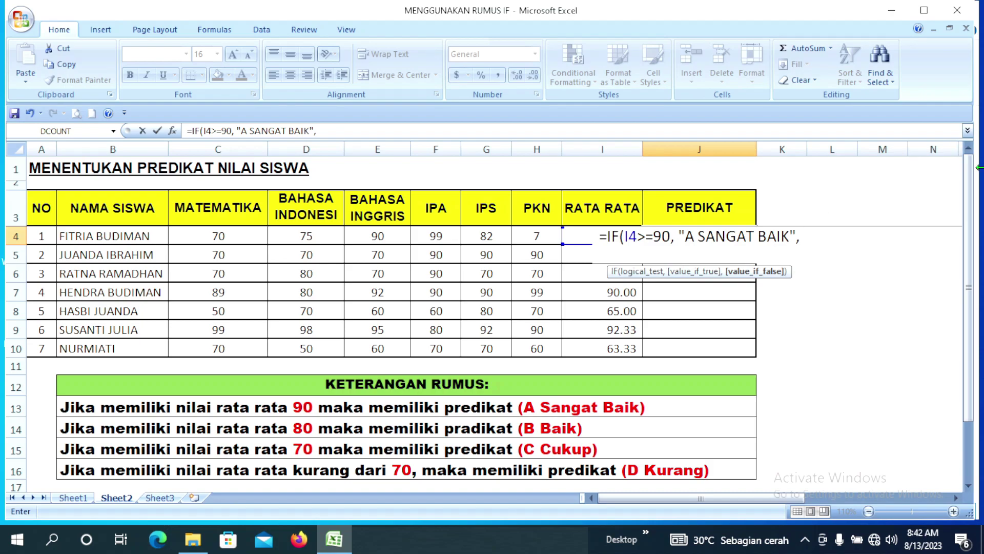
{"action": "type", "text": "IF"}
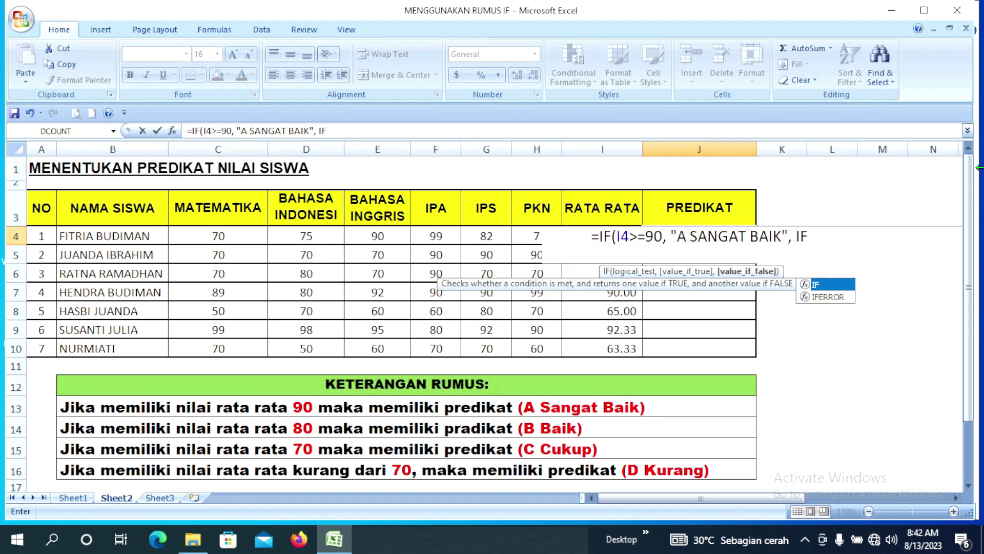
{"action": "type", "text": "("}
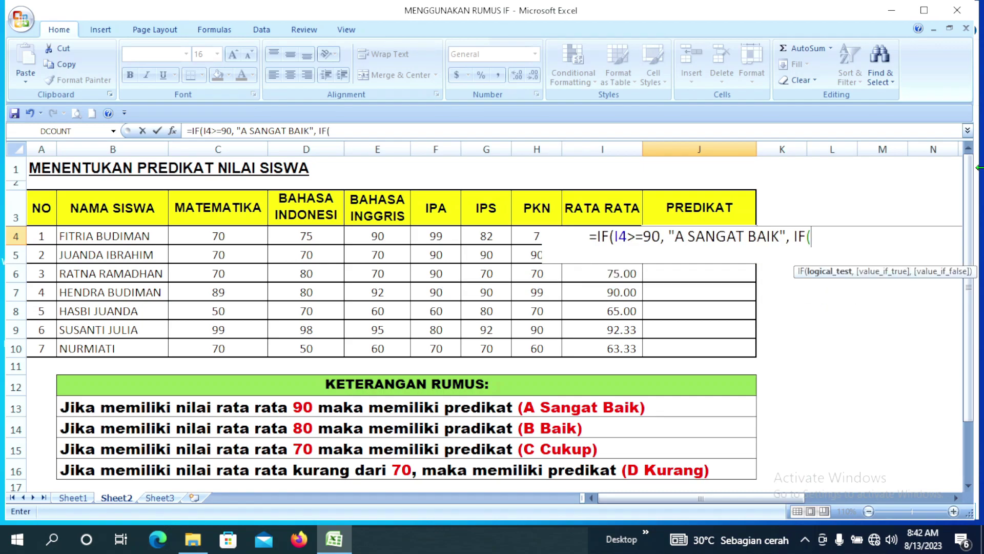
{"action": "type", "text": "I4"}
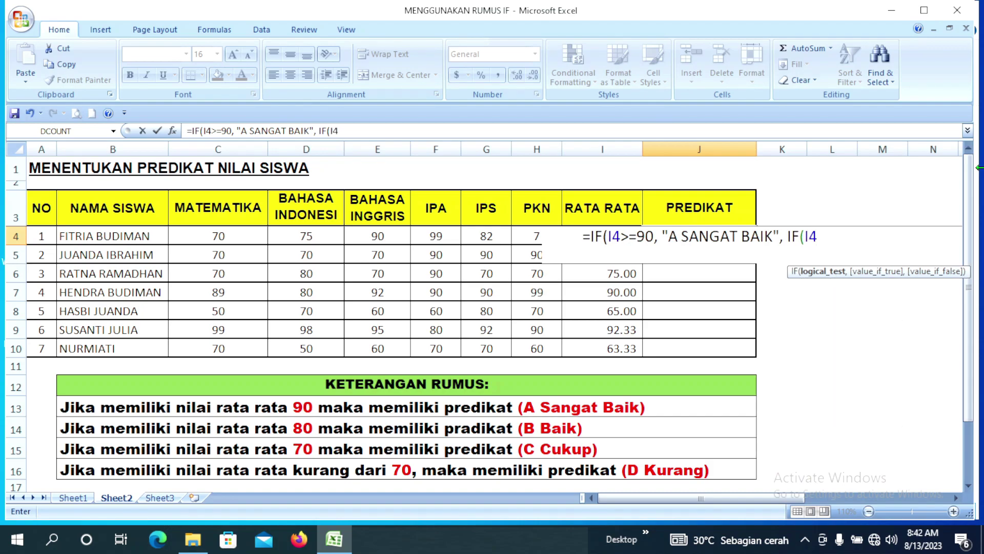
{"action": "type", "text": ">="}
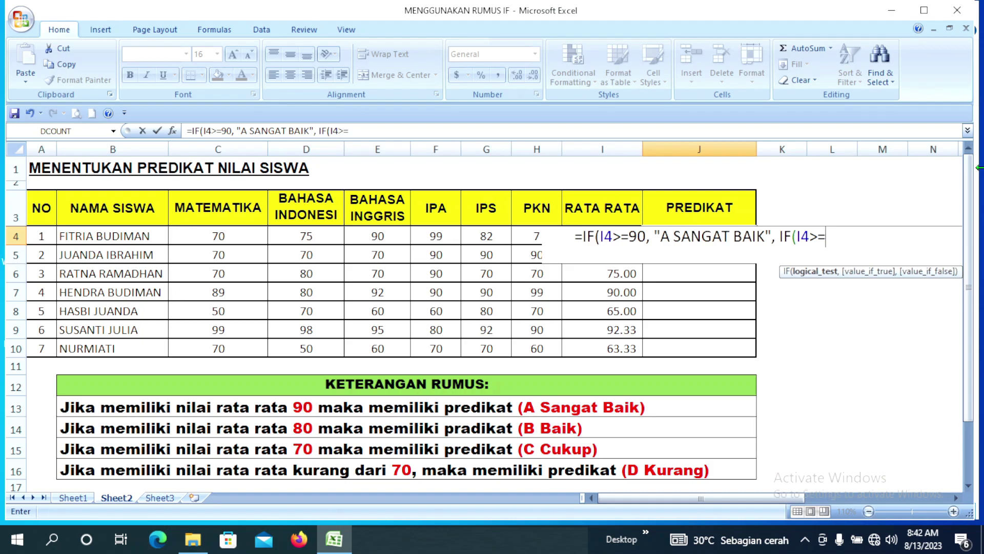
{"action": "type", "text": "80"}
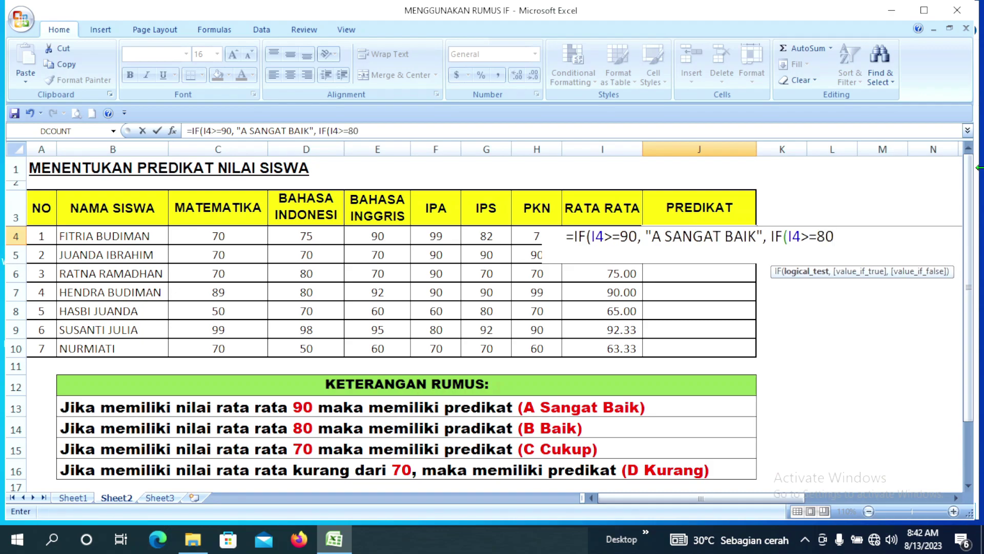
Step: Add "B BAIK" as the true result of the nested I4>=80 test
{"action": "type", "text": ","}
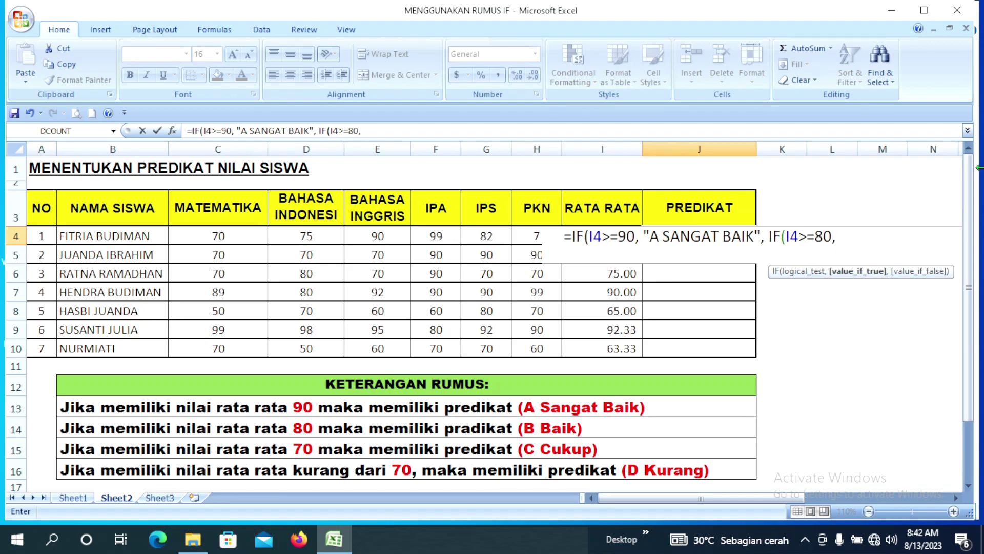
{"action": "type", "text": " \""}
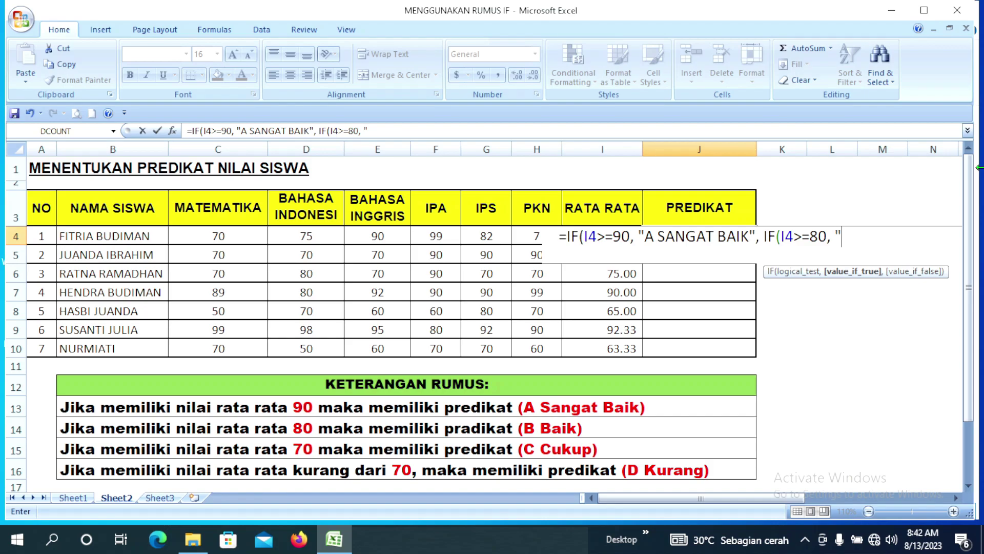
{"action": "key", "text": "BackSpace"}
{"action": "type", "text": "B"}
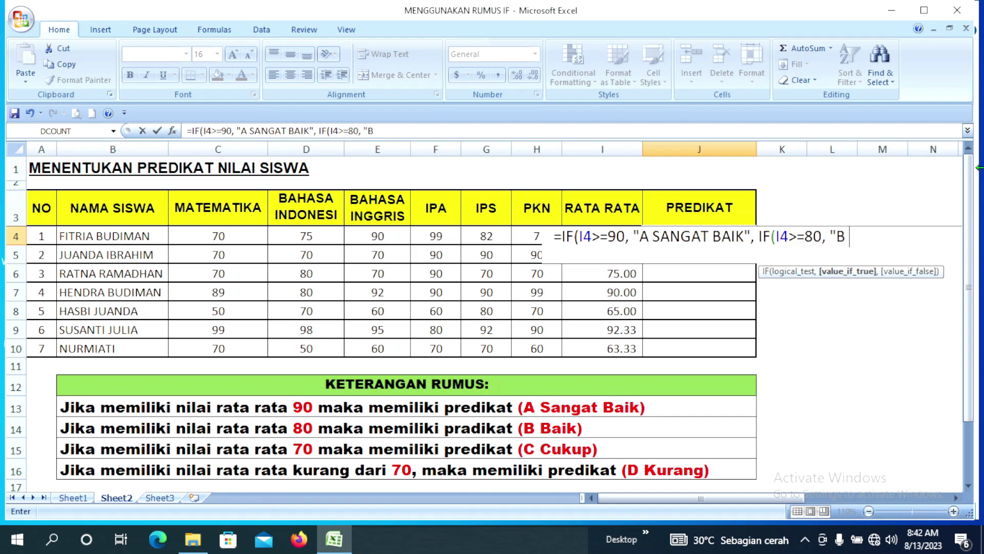
{"action": "type", "text": " BAIK"}
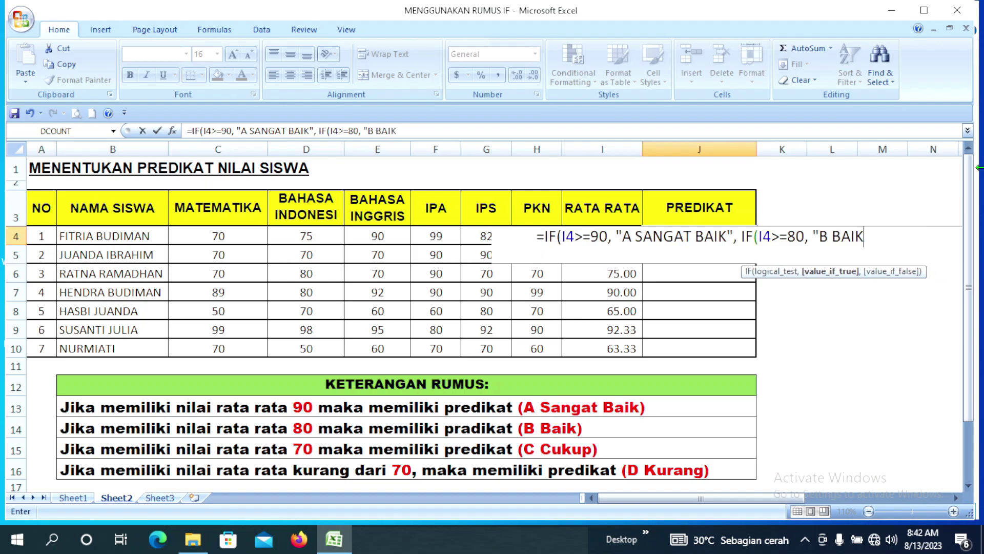
{"action": "type", "text": "\""}
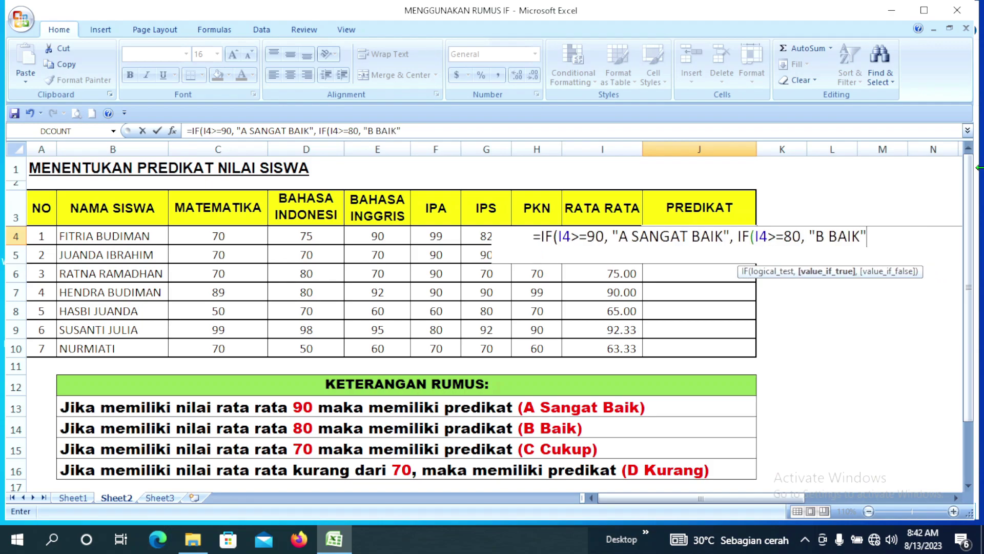
Step: Nest a third IF as the false result of the I4>=80 test in the J4 formula, testing I4>=70
{"action": "type", "text": ","}
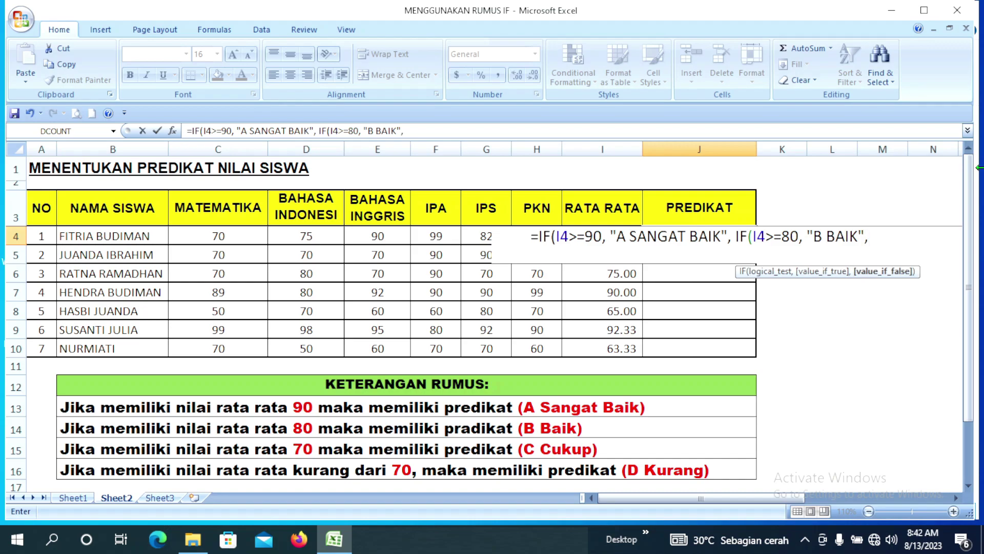
{"action": "type", "text": " IF"}
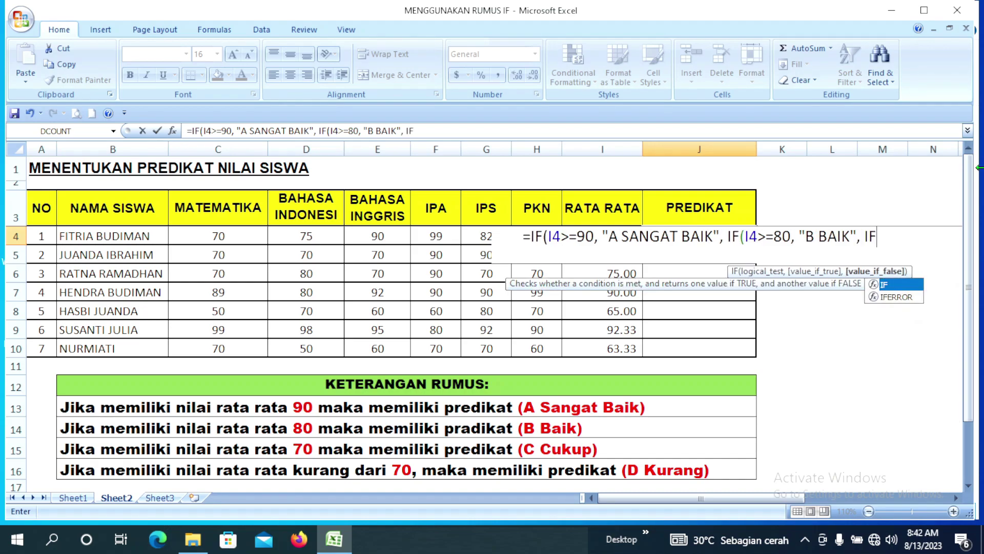
{"action": "type", "text": "("}
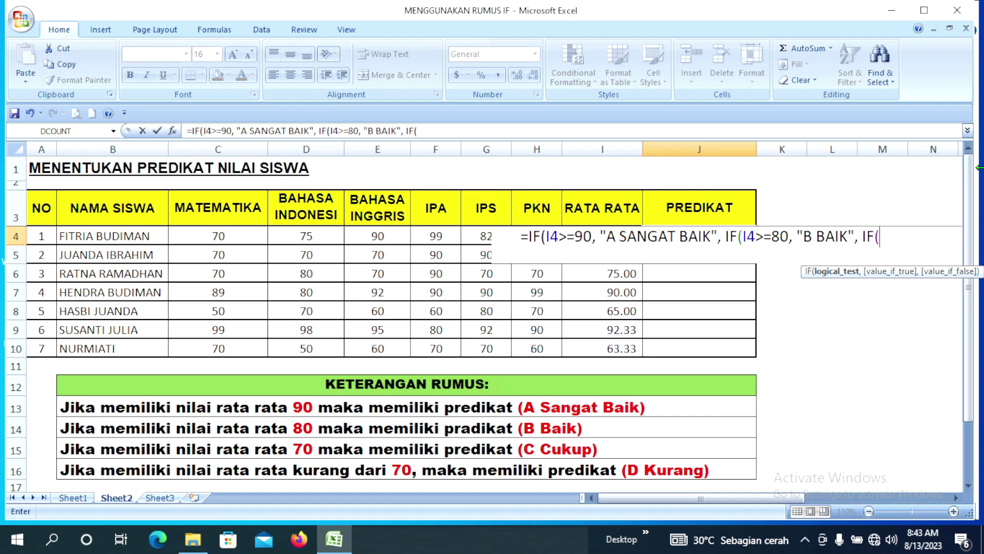
{"action": "type", "text": "I4"}
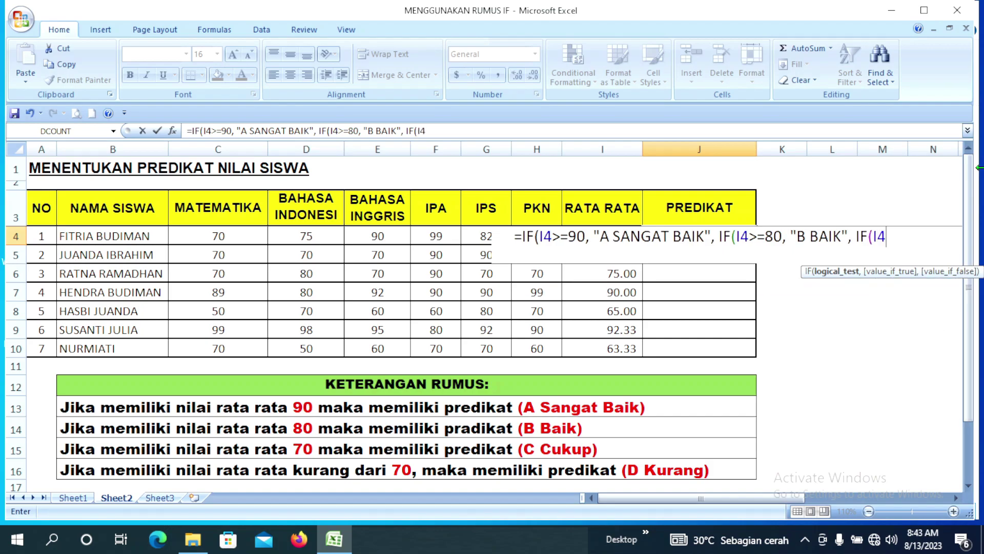
{"action": "type", "text": ">=70,"}
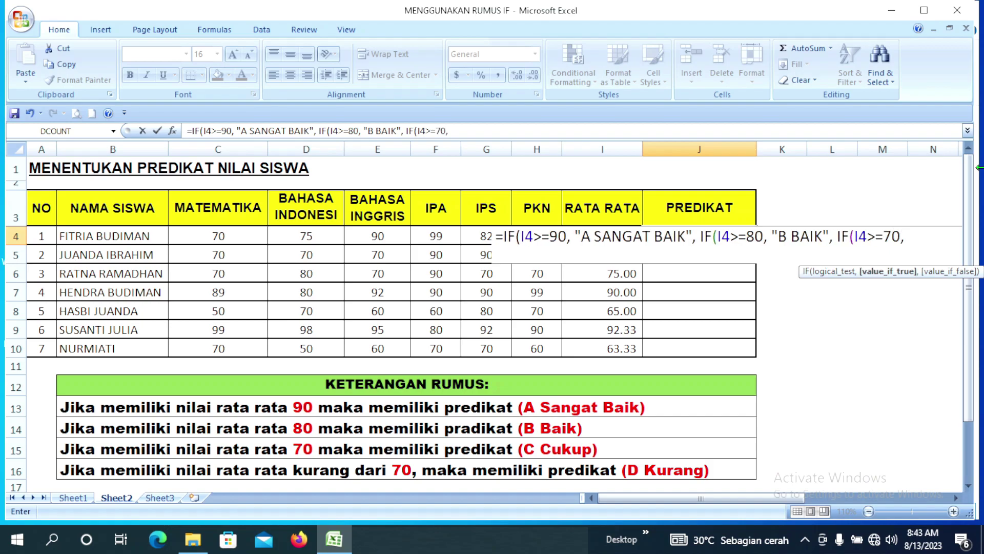
Step: Add "C CUKUP" as the true result of the nested I4>=70 test
{"action": "type", "text": " \"C"}
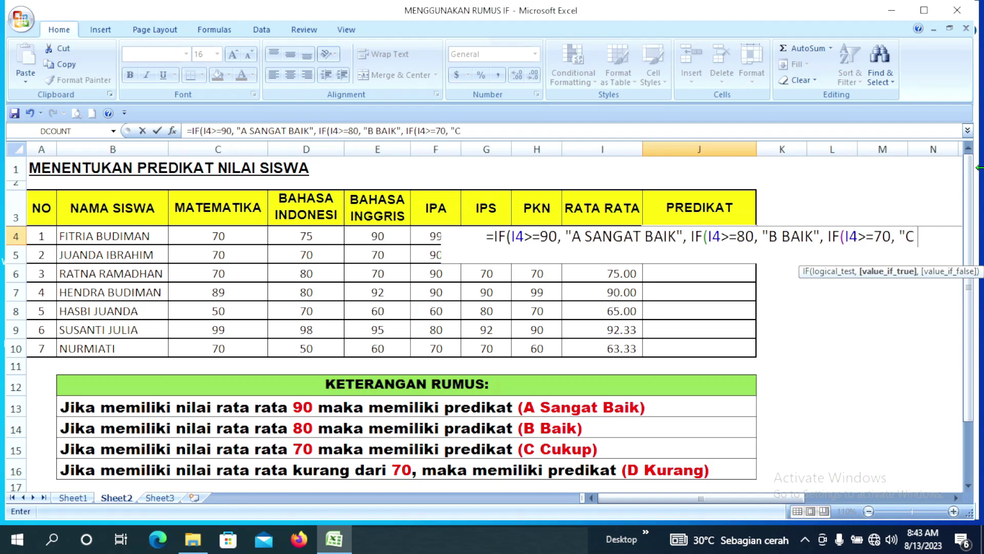
{"action": "type", "text": " CUKU"}
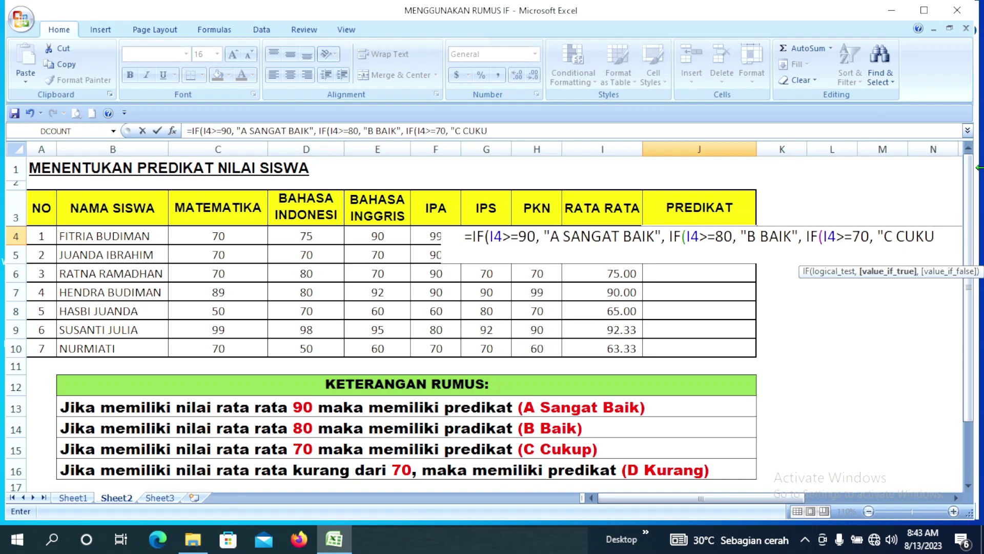
{"action": "type", "text": "P"}
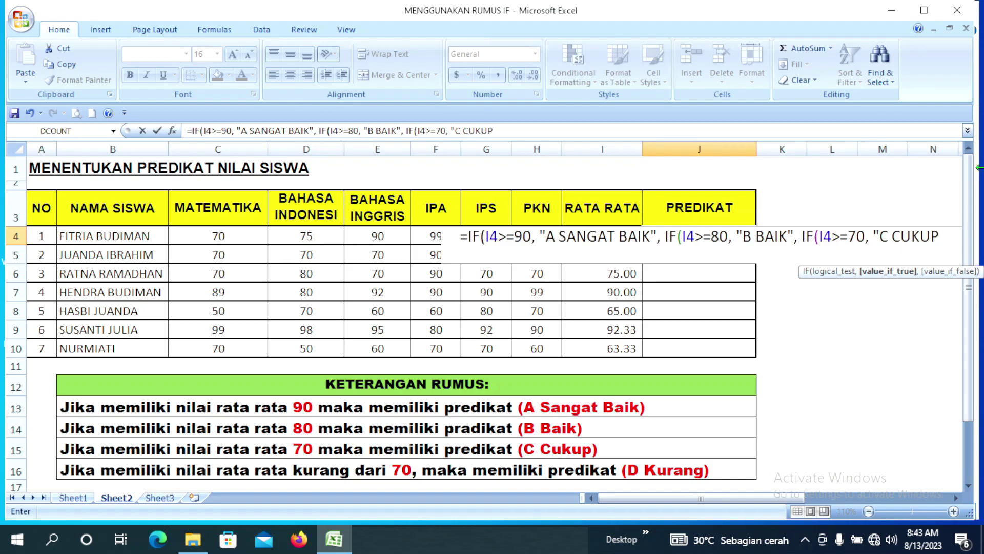
{"action": "type", "text": "\""}
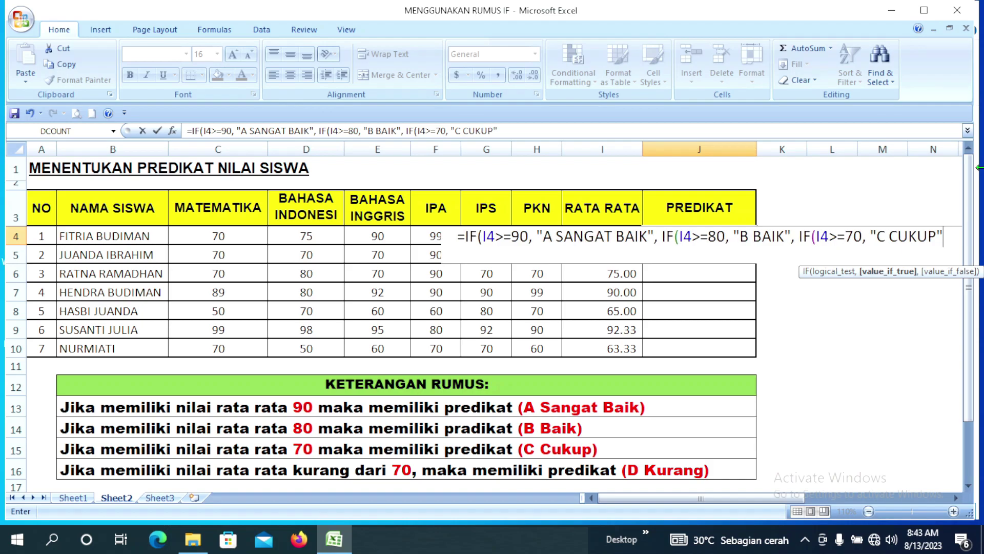
Step: Nest a fourth IF as the false result of the I4>=70 test in the J4 formula, testing I4<70
{"action": "type", "text": ","}
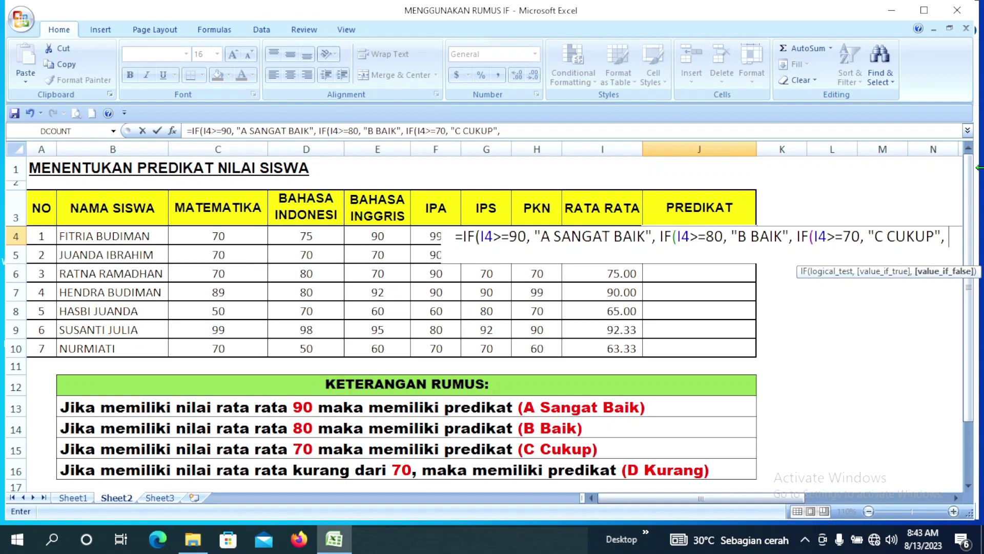
{"action": "type", "text": " IF"}
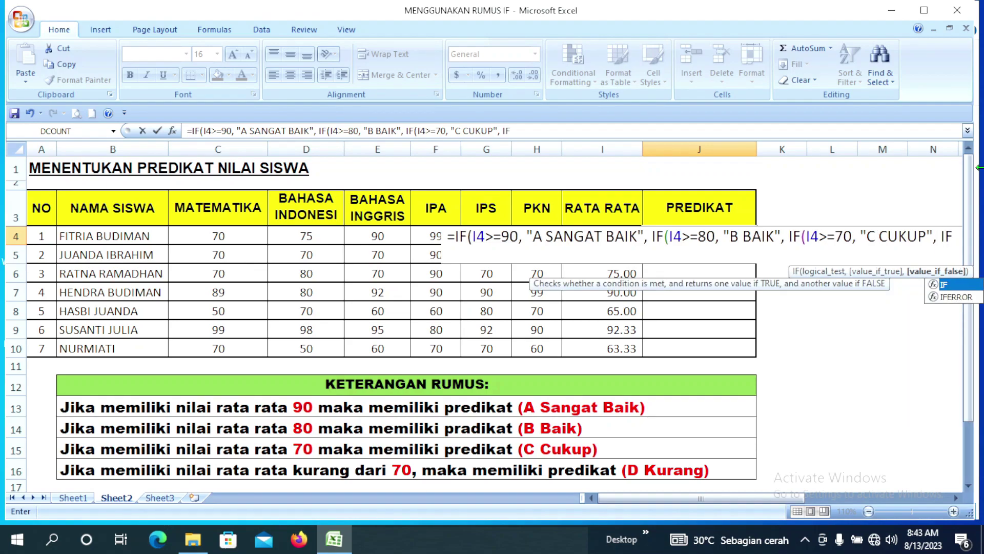
{"action": "type", "text": "("}
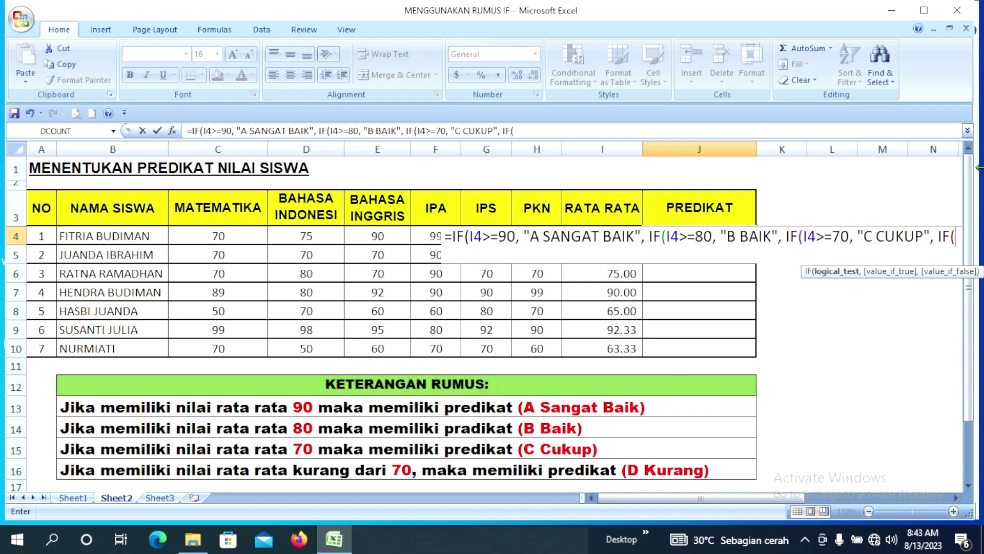
{"action": "type", "text": "I4"}
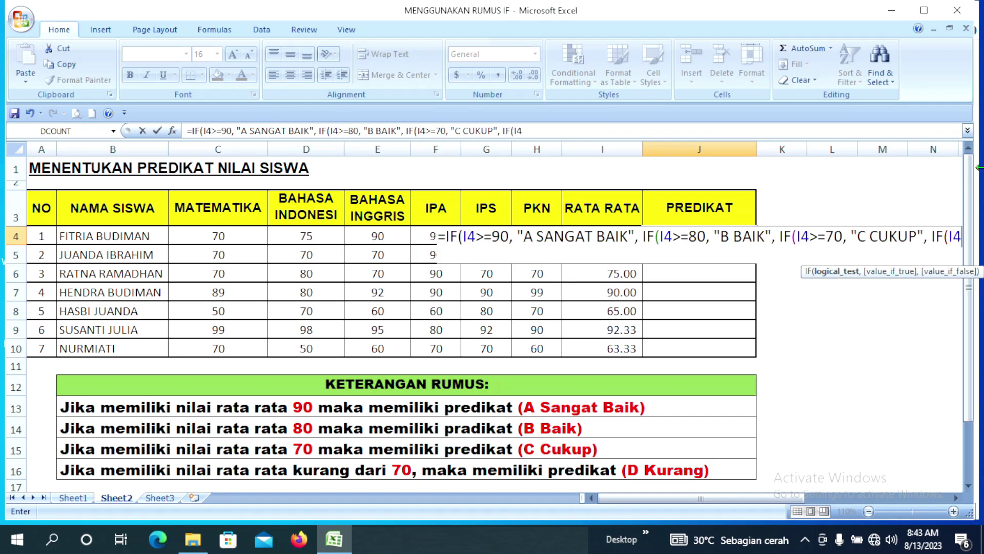
{"action": "type", "text": "<70"}
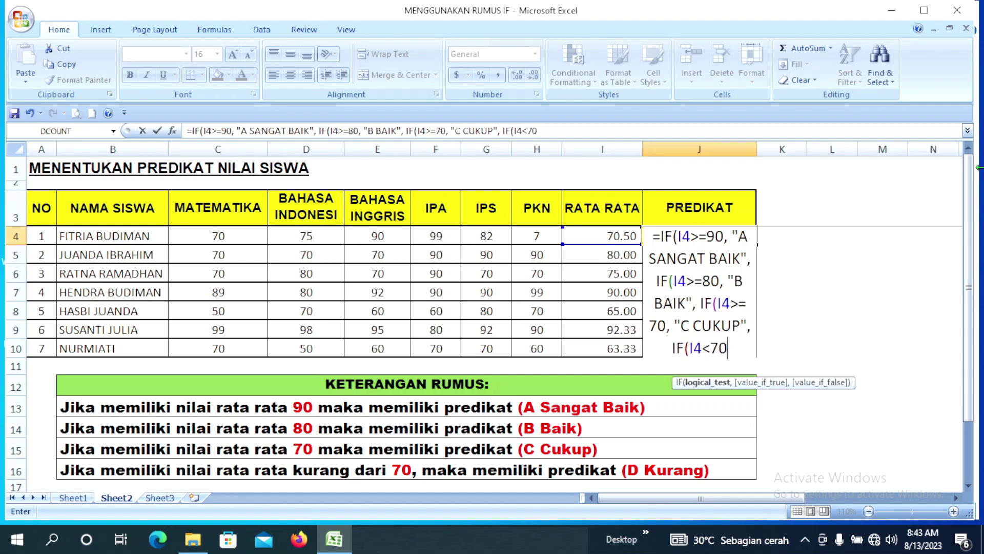
{"action": "type", "text": ","}
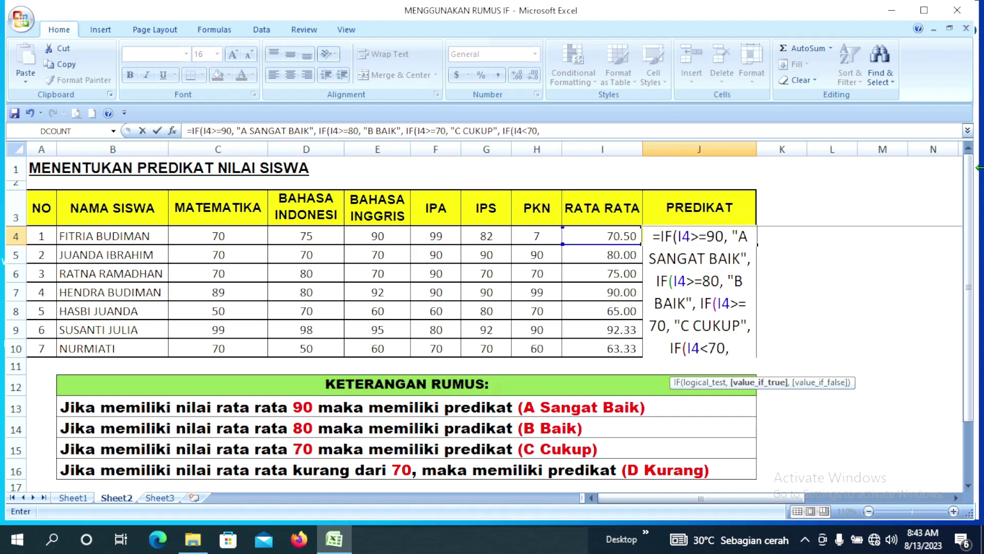
Step: Add "D KURANG" as the true result of the I4<70 test, then close all four IFs and enter the J4 formula
{"action": "type", "text": " \"D"}
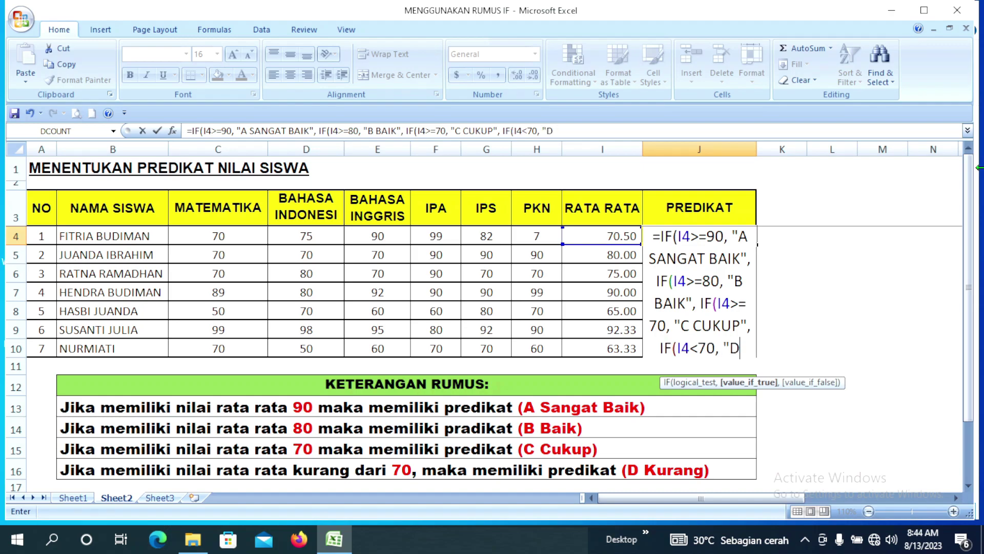
{"action": "type", "text": " KU"}
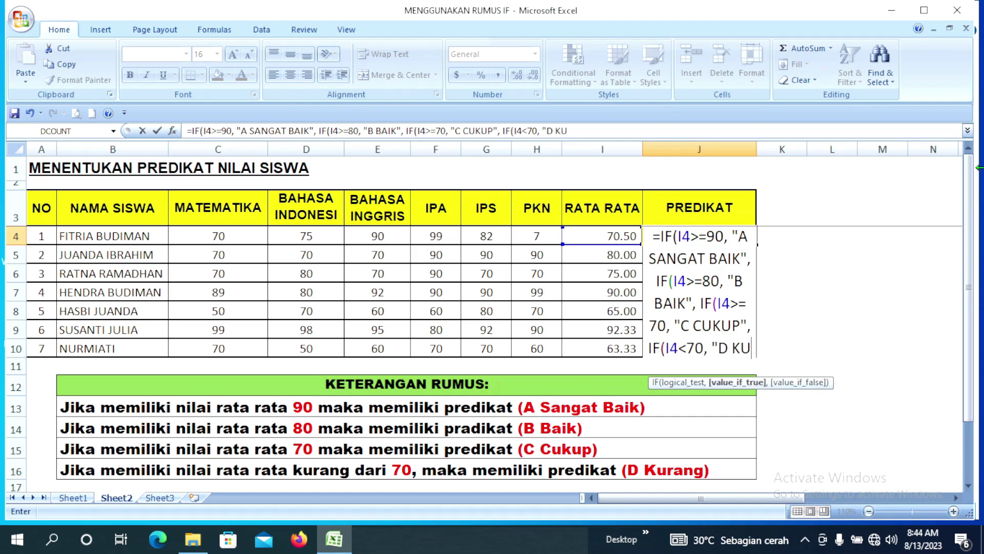
{"action": "type", "text": "RANG"}
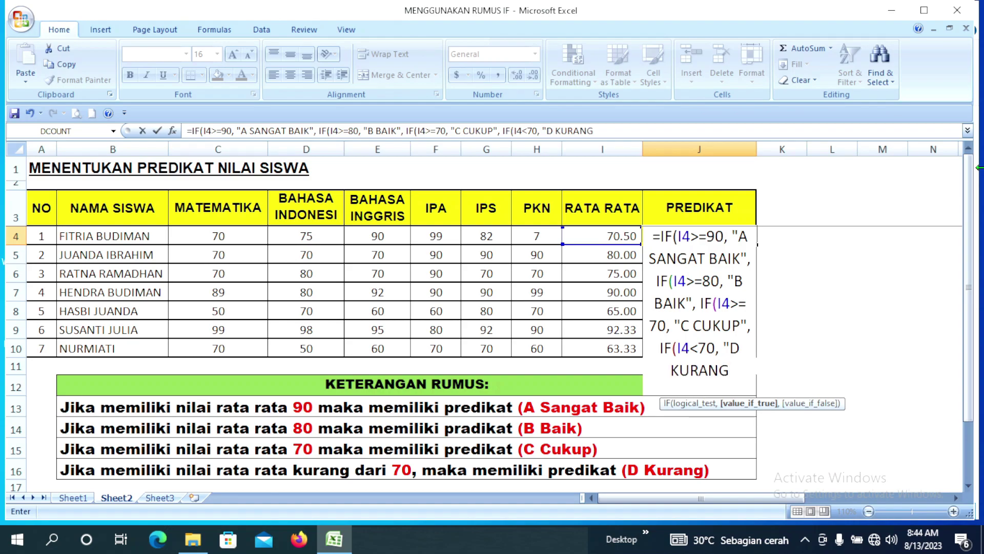
{"action": "type", "text": "\""}
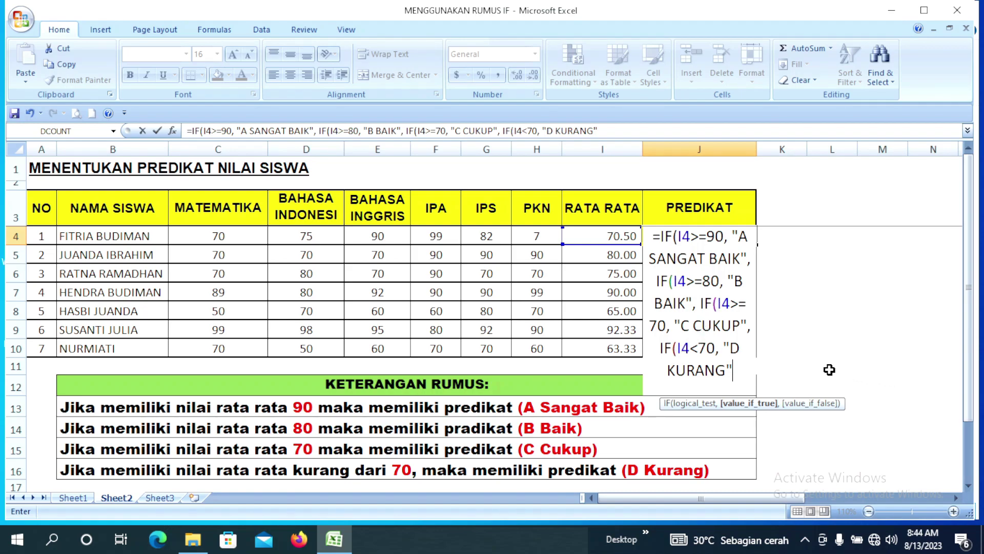
{"action": "type", "text": ")"}
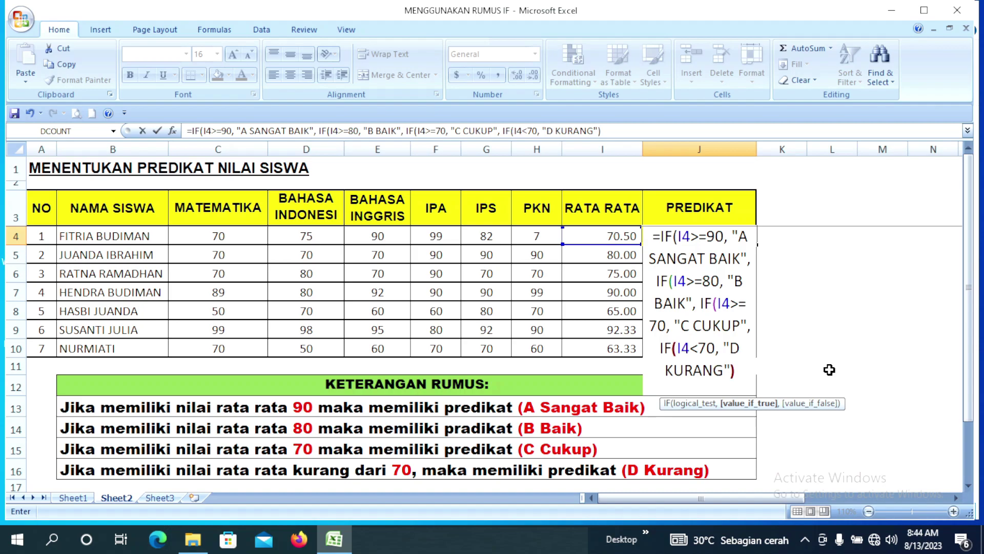
{"action": "type", "text": "))"}
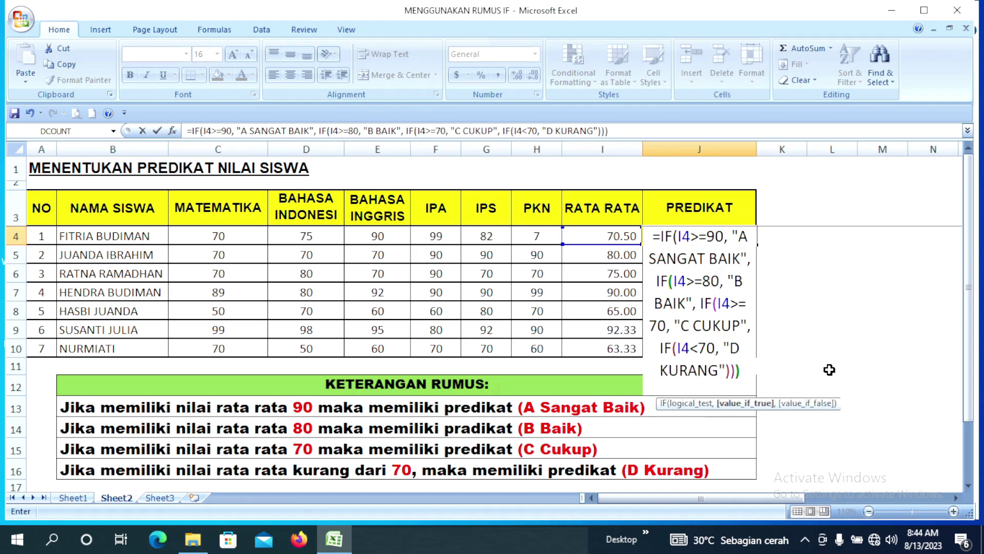
{"action": "type", "text": ")"}
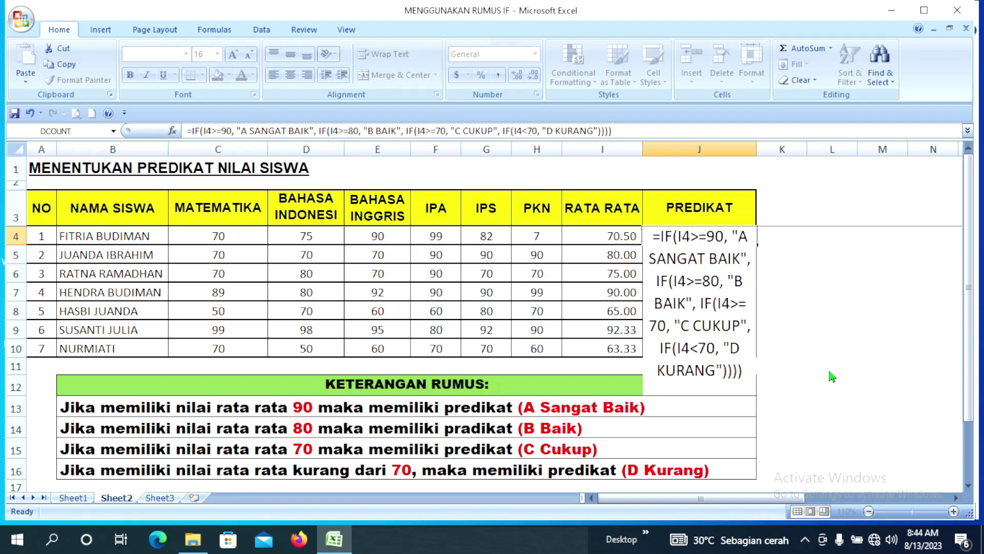
{"action": "key", "text": "Return"}
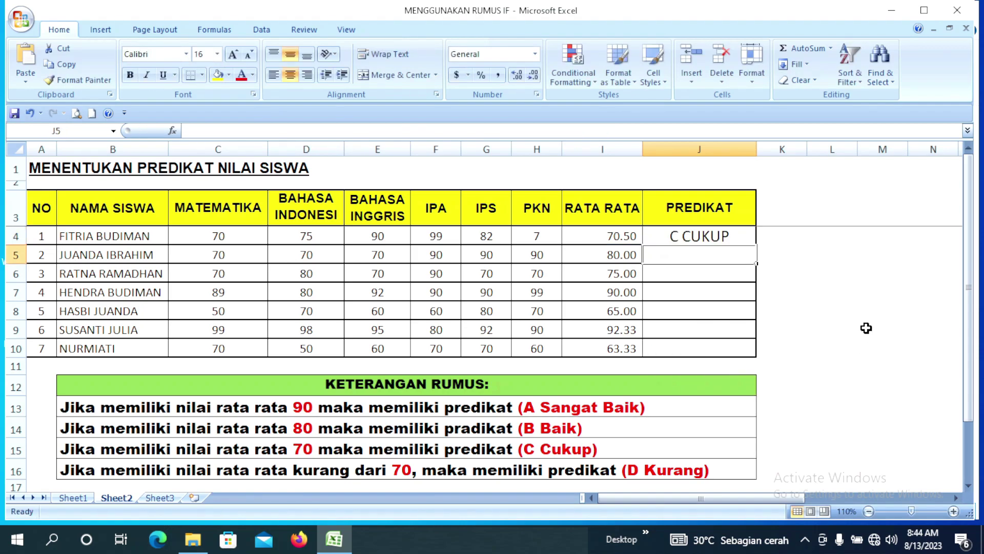
Step: Review the completed nested IF formula in J4 without changing it
{"action": "left_click", "coordinate": [710, 237]}
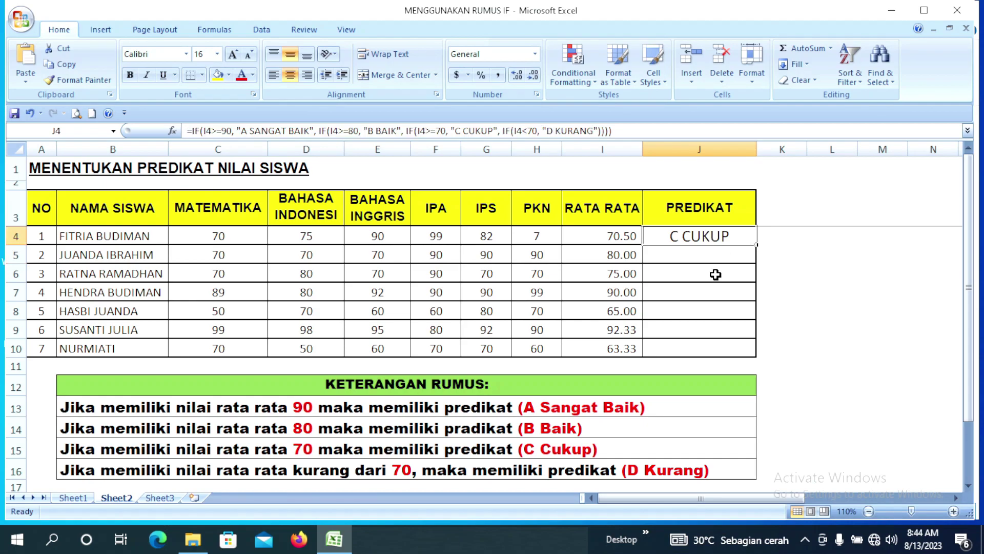
{"action": "key", "text": "F2"}
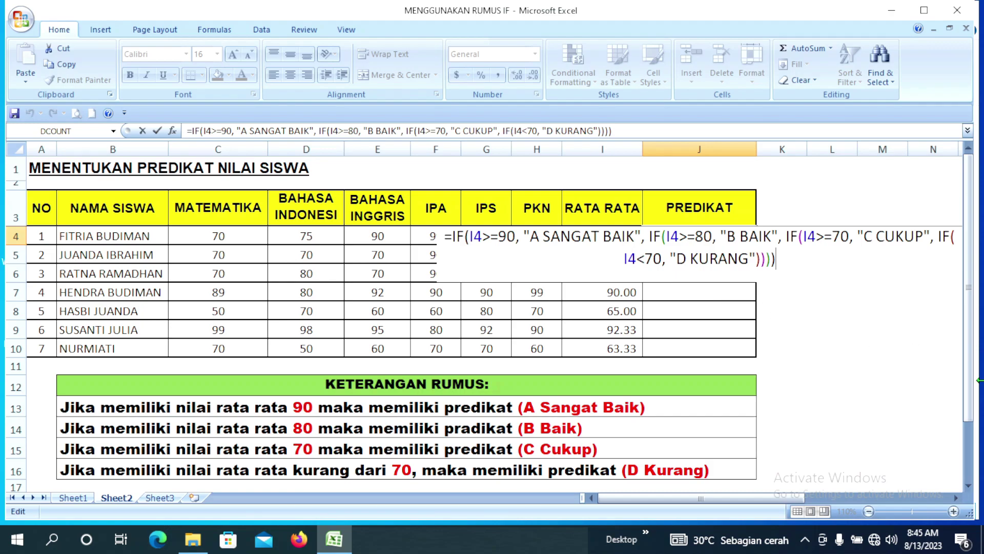
{"action": "key", "text": "Return"}
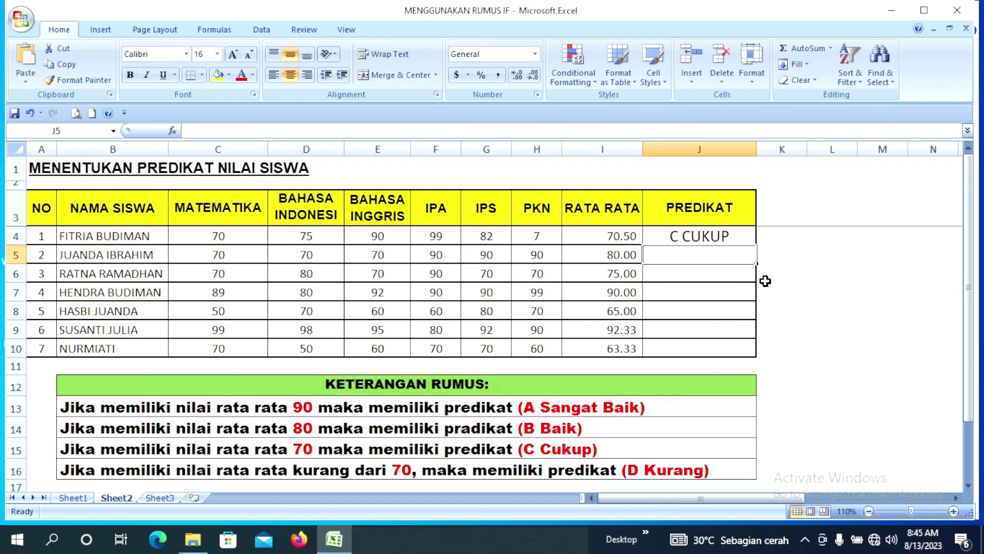
Step: Fill the J4 predicate formula down through J10 for the remaining students
{"action": "left_click", "coordinate": [737, 239]}
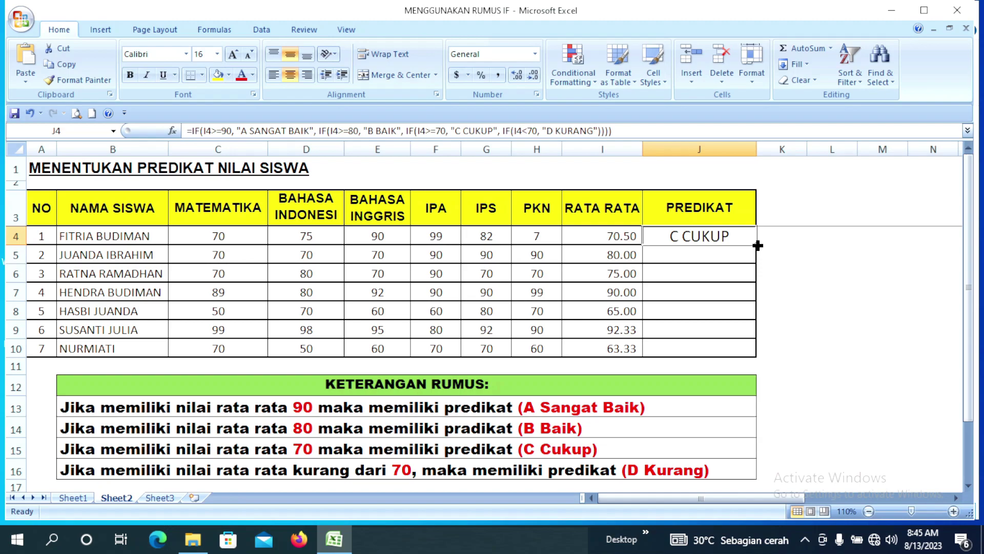
{"action": "left_click_drag", "start_coordinate": [758, 247], "coordinate": [761, 349]}
{"action": "left_click", "coordinate": [849, 339]}
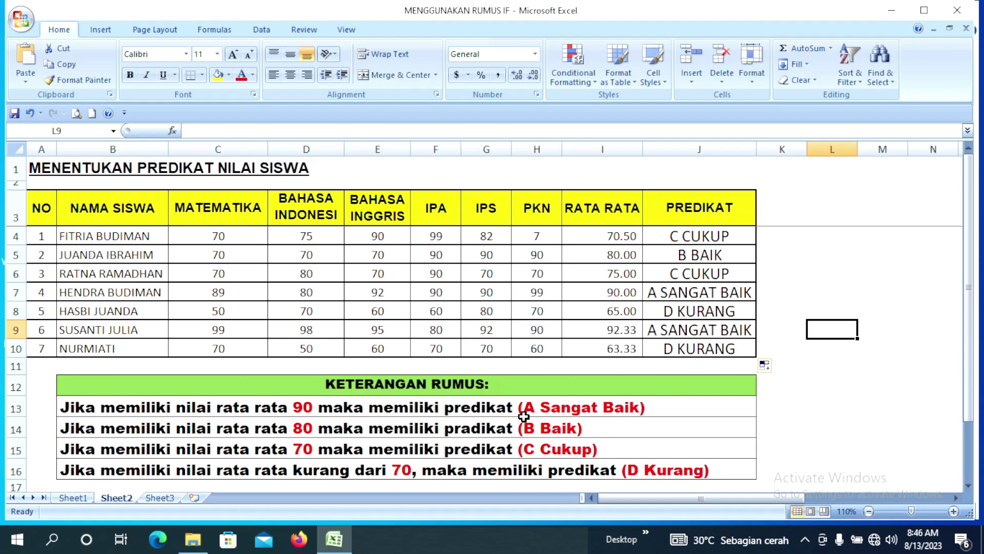
Step: Check the predicates in the PREDIKAT column against each student's average and the KETERANGAN RUMUS criteria
{"action": "left_click", "coordinate": [740, 295]}
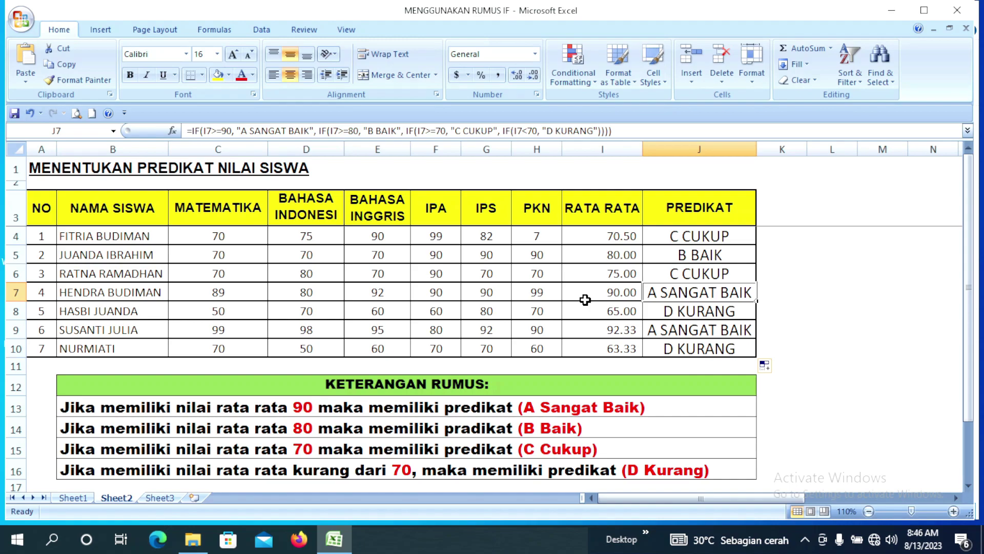
{"action": "left_click", "coordinate": [733, 334]}
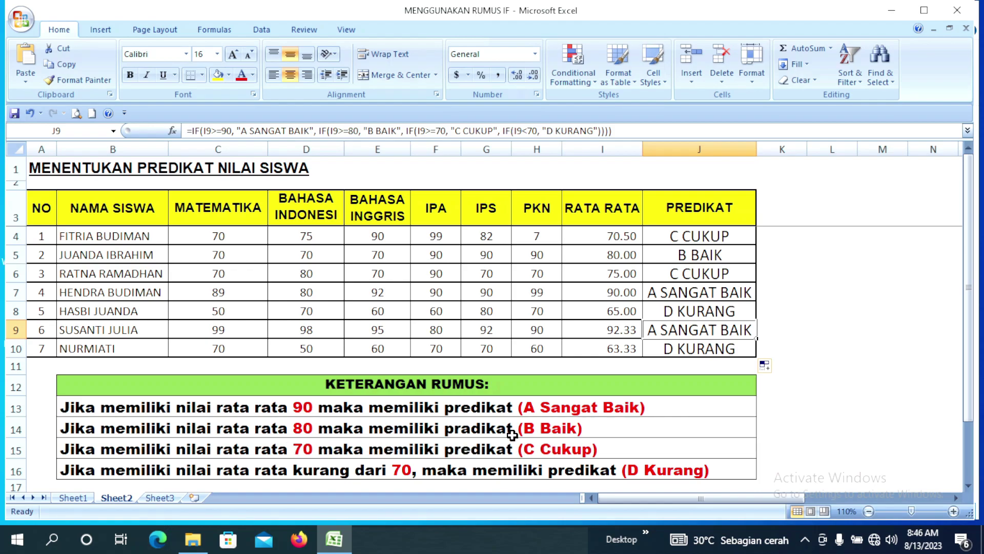
{"action": "left_click", "coordinate": [727, 259]}
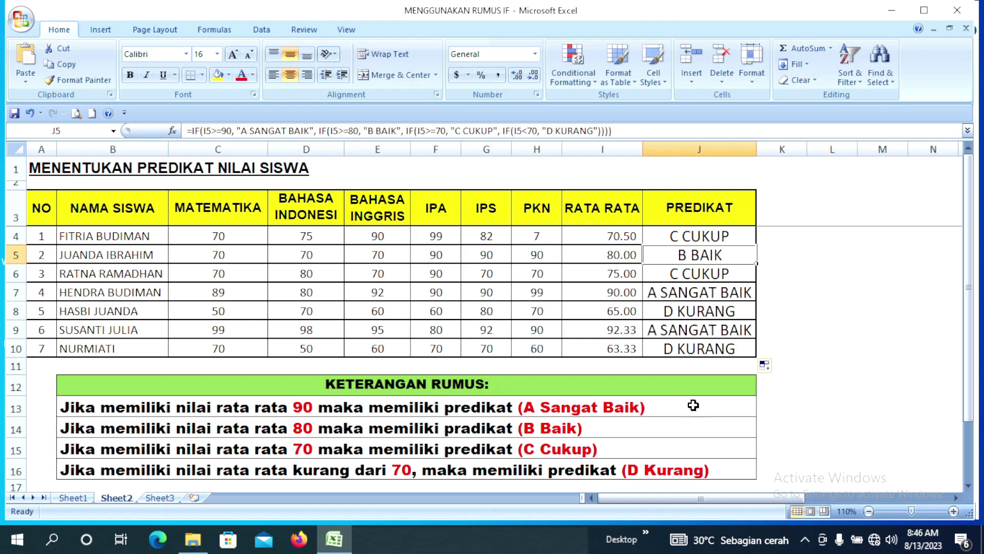
{"action": "left_click", "coordinate": [724, 276]}
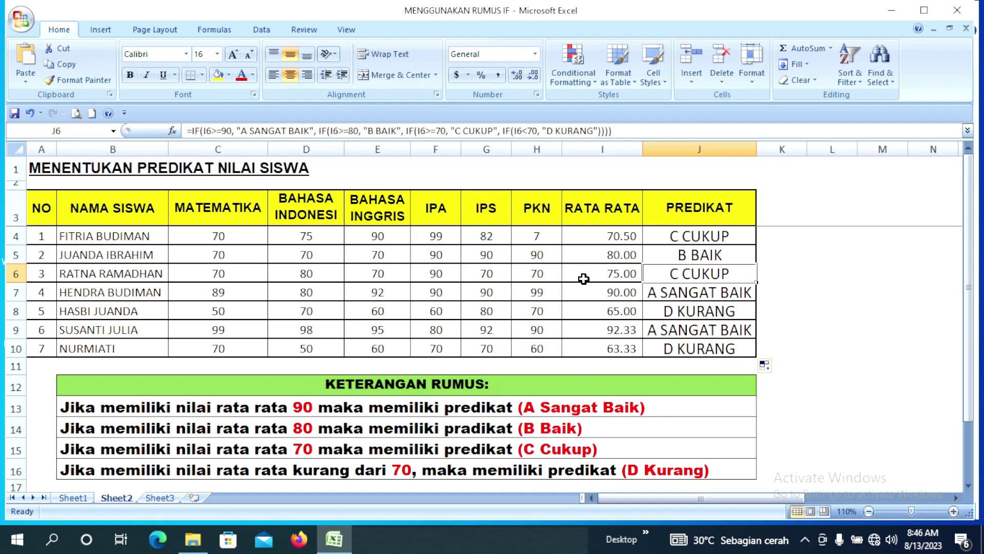
{"action": "left_click", "coordinate": [662, 241]}
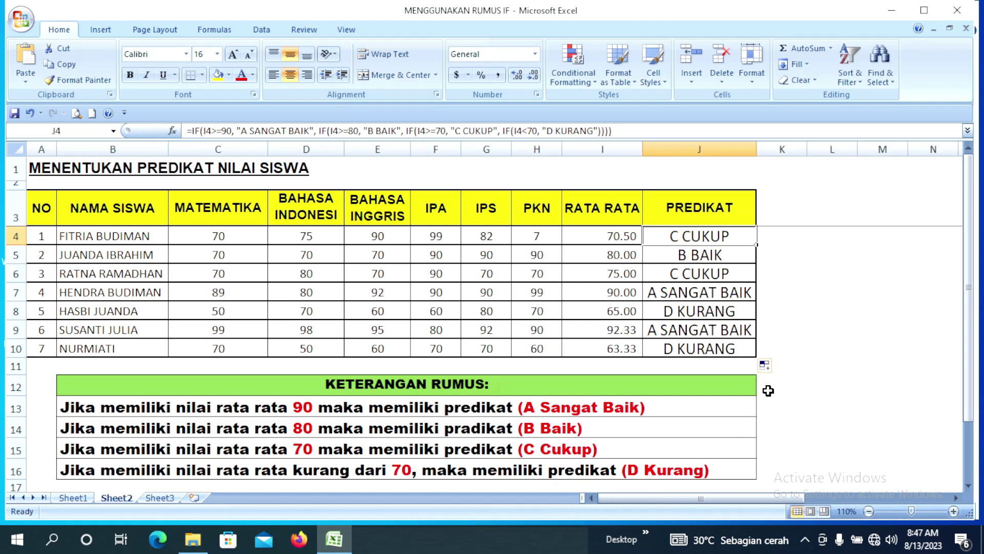
{"action": "left_click", "coordinate": [720, 344]}
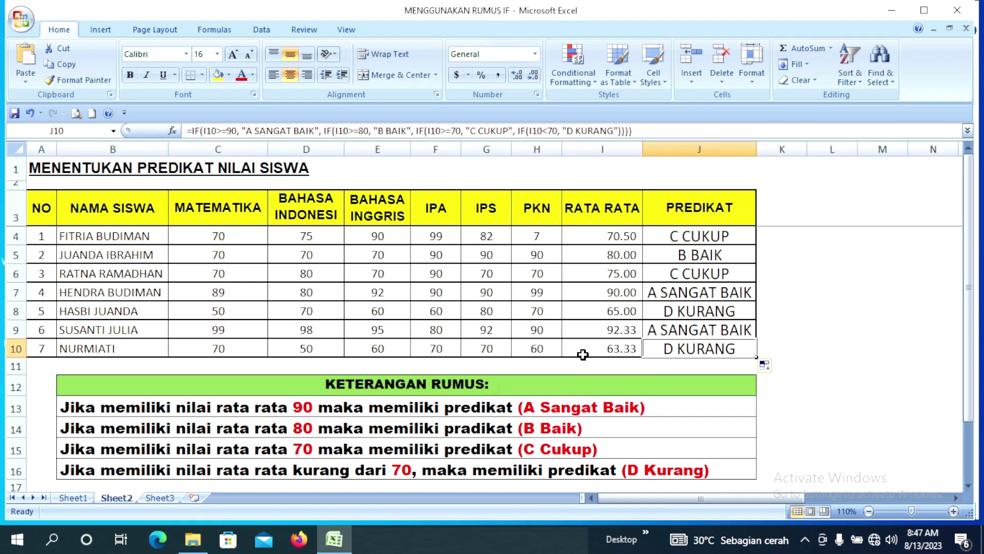
{"action": "left_click", "coordinate": [669, 310]}
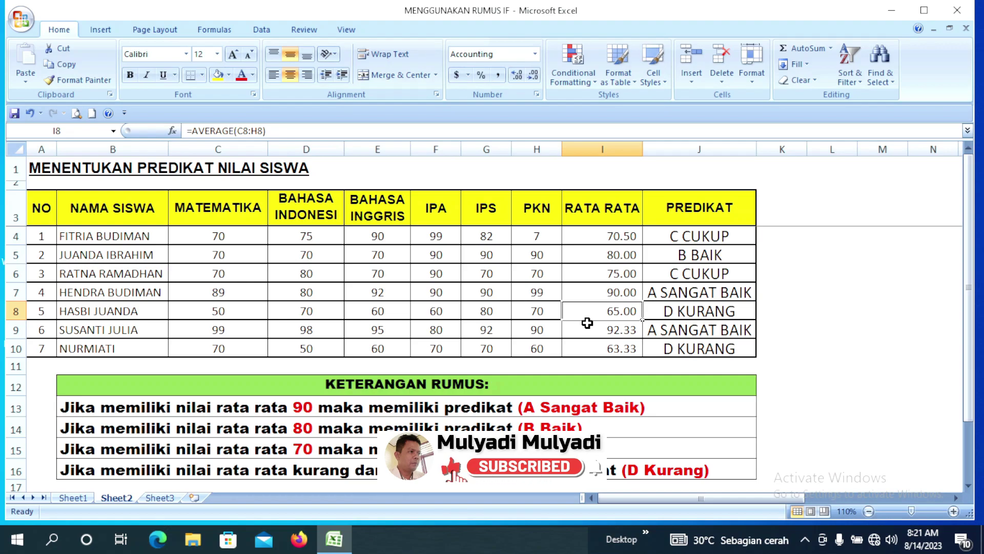
Step: Examine the KRITERIA KETUNTASAN MINIMAL (KKM) table in columns R to U of Sheet2, column by column
{"action": "key", "text": "Right"}
{"action": "key", "text": "Right"}
{"action": "key", "text": "Right"}
{"action": "key", "text": "Right"}
{"action": "key", "text": "Right"}
{"action": "key", "text": "Right"}
{"action": "key", "text": "Right"}
{"action": "key", "text": "Right"}
{"action": "key", "text": "Right"}
{"action": "key", "text": "Right"}
{"action": "key", "text": "Right"}
{"action": "key", "text": "Right"}
{"action": "key", "text": "Right"}
{"action": "key", "text": "Right"}
{"action": "key", "text": "Right"}
{"action": "key", "text": "Right"}
{"action": "key", "text": "Right"}
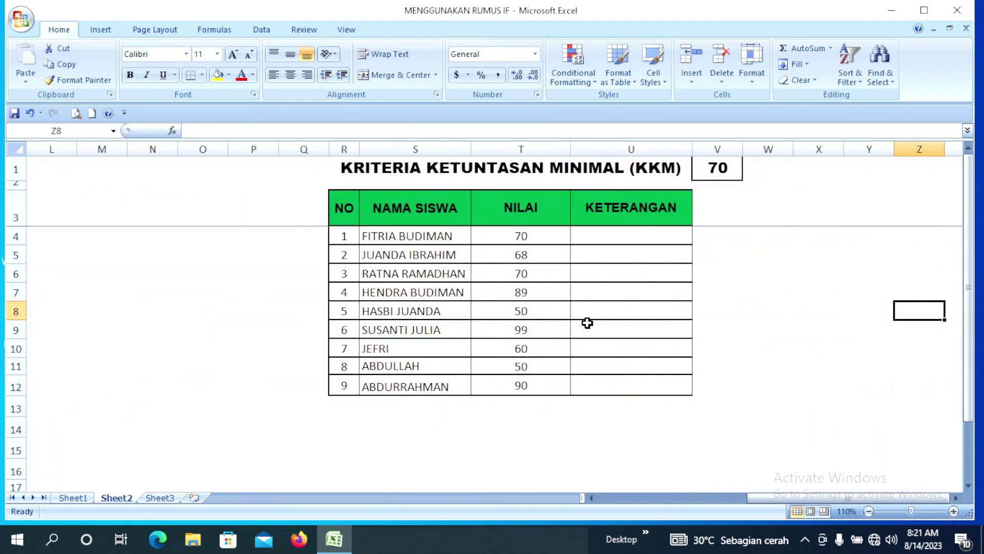
{"action": "key", "text": "Right"}
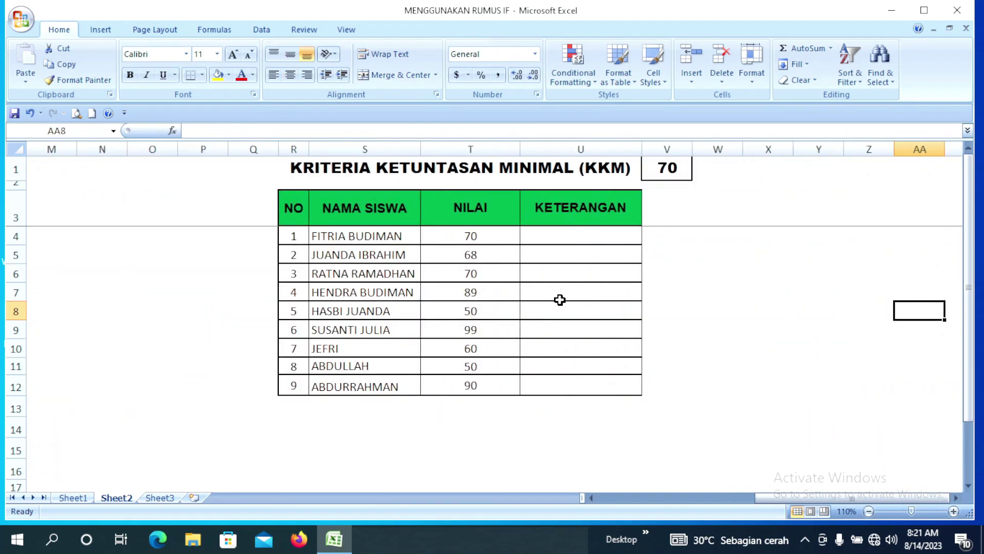
{"action": "left_click_drag", "start_coordinate": [292, 176], "coordinate": [528, 399]}
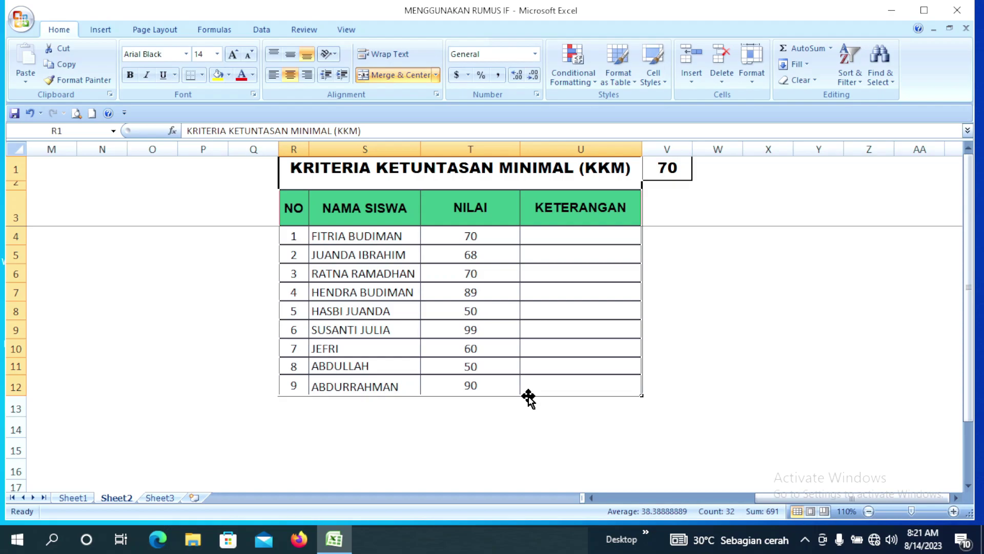
{"action": "left_click", "coordinate": [502, 385]}
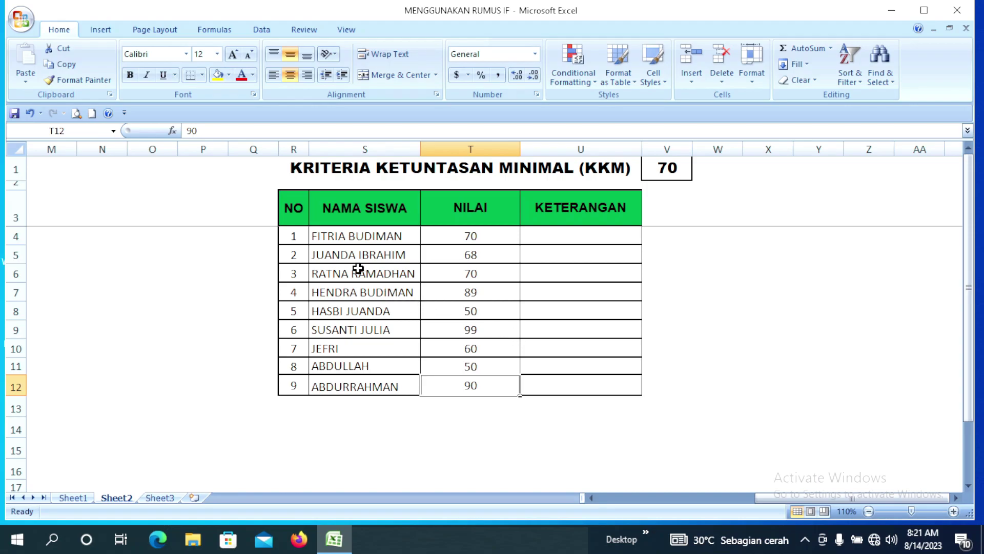
{"action": "left_click_drag", "start_coordinate": [293, 207], "coordinate": [292, 386]}
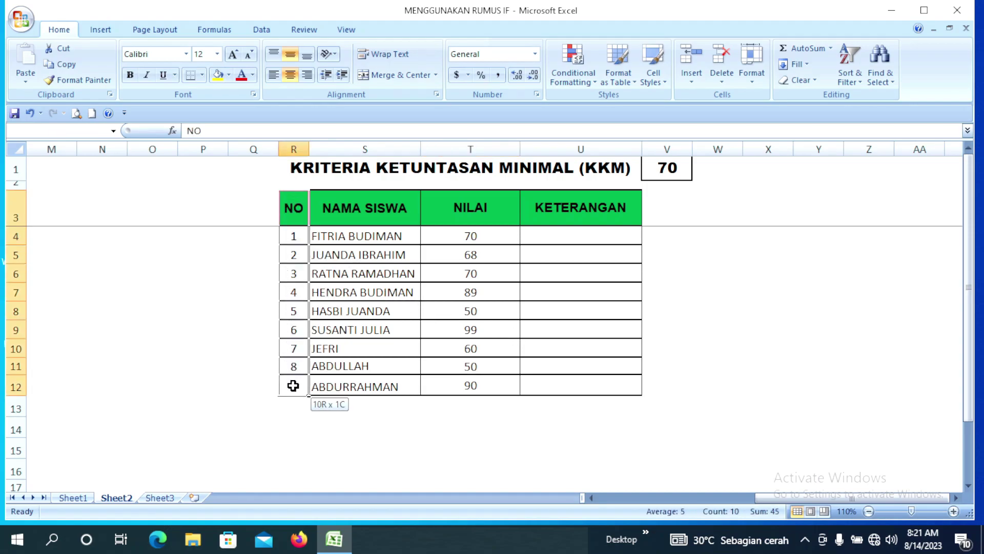
{"action": "left_click", "coordinate": [355, 214]}
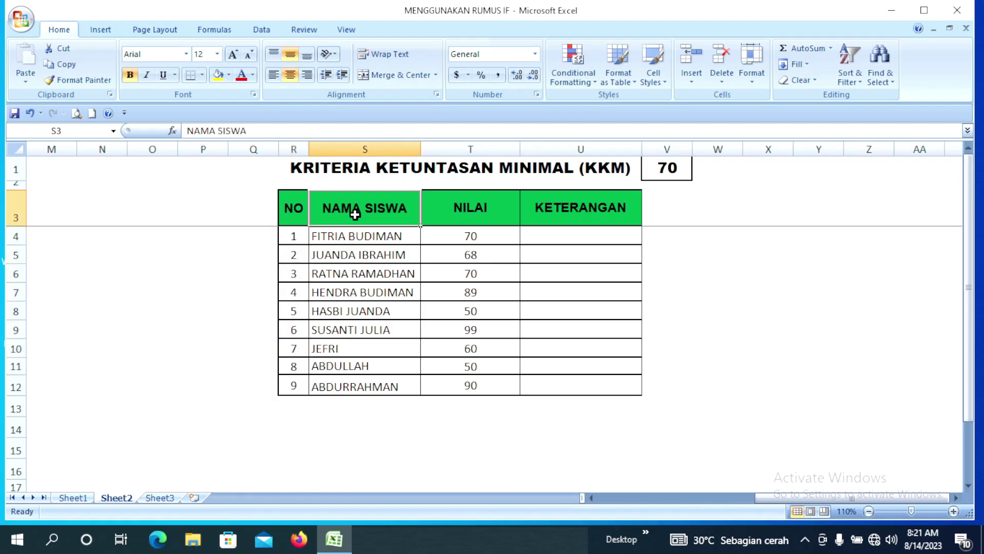
{"action": "left_click_drag", "start_coordinate": [354, 214], "coordinate": [362, 389]}
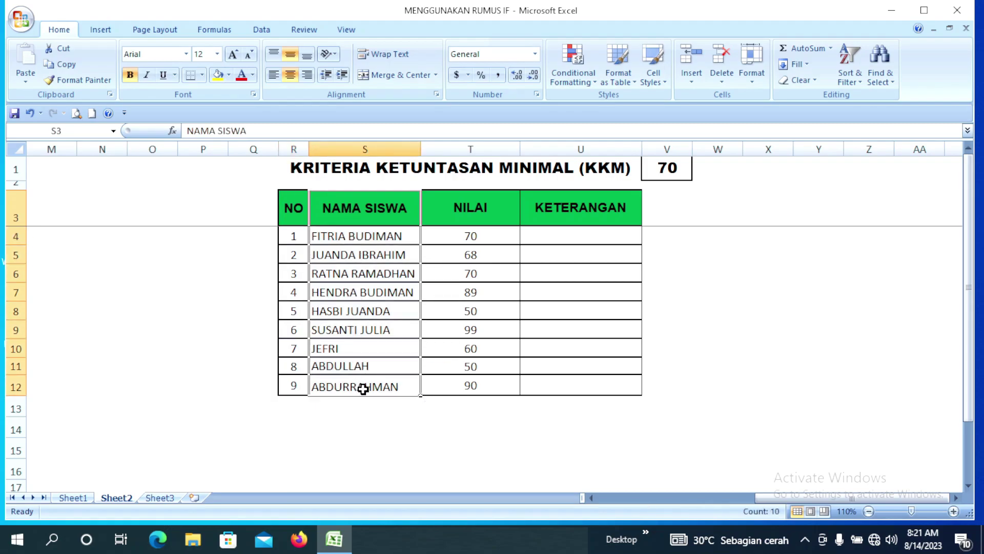
{"action": "left_click_drag", "start_coordinate": [489, 214], "coordinate": [484, 387]}
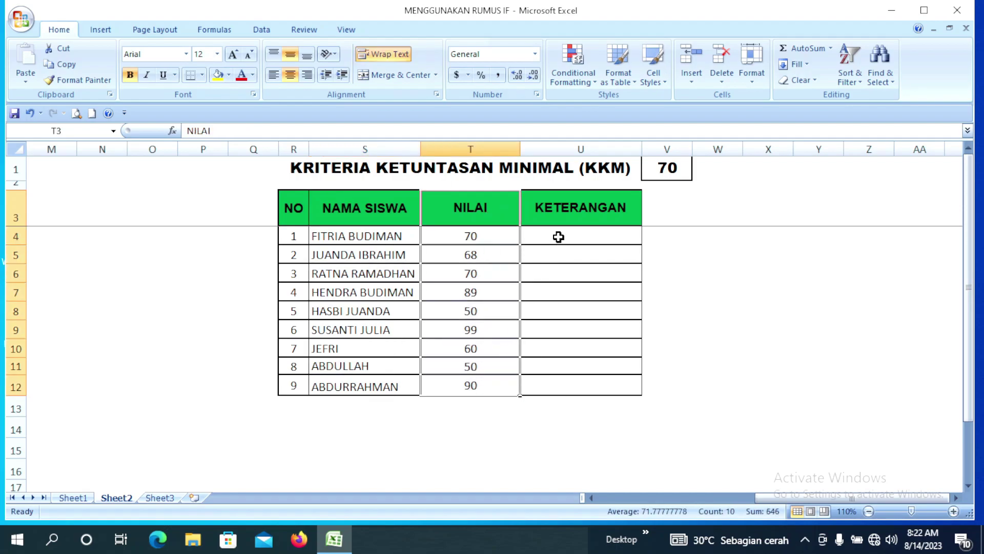
{"action": "left_click_drag", "start_coordinate": [573, 211], "coordinate": [576, 384]}
{"action": "left_click", "coordinate": [682, 292]}
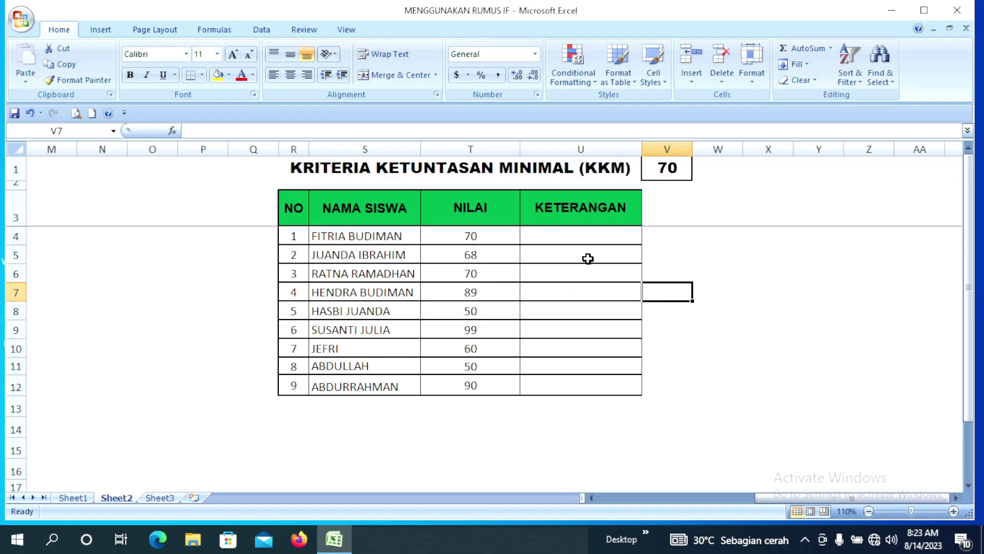
Step: Start an IF formula in U4, the first KETERANGAN cell, with the logical test T4>=70
{"action": "left_click", "coordinate": [580, 237]}
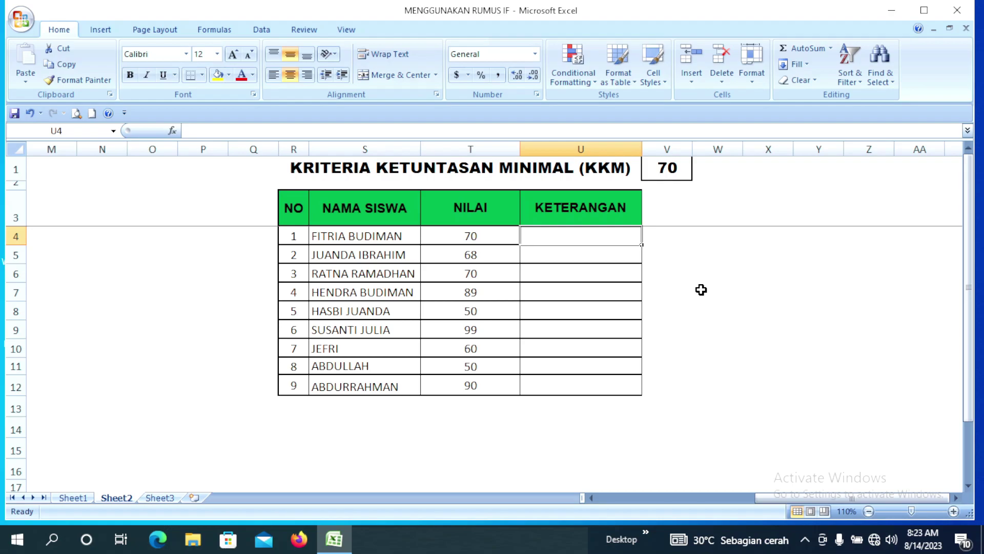
{"action": "type", "text": "="}
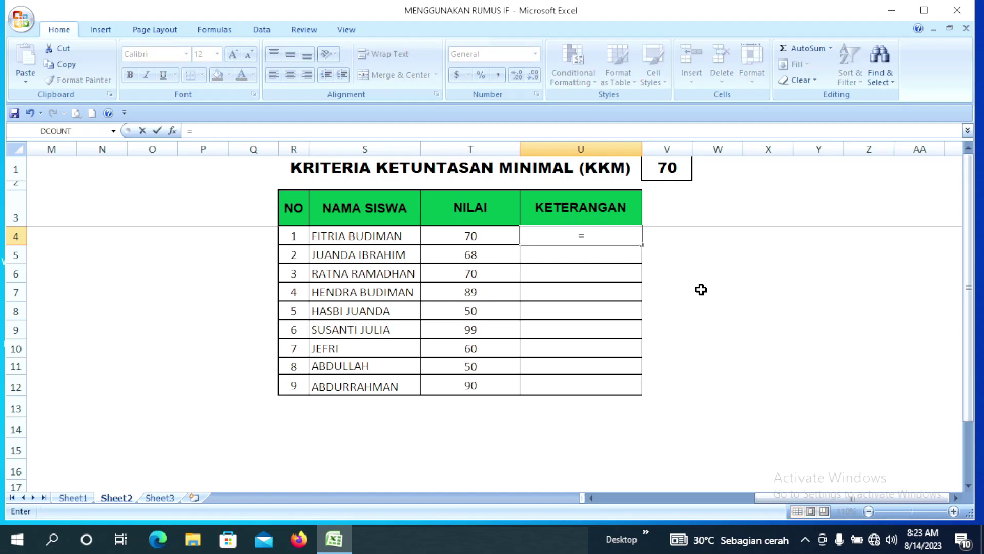
{"action": "type", "text": "IF"}
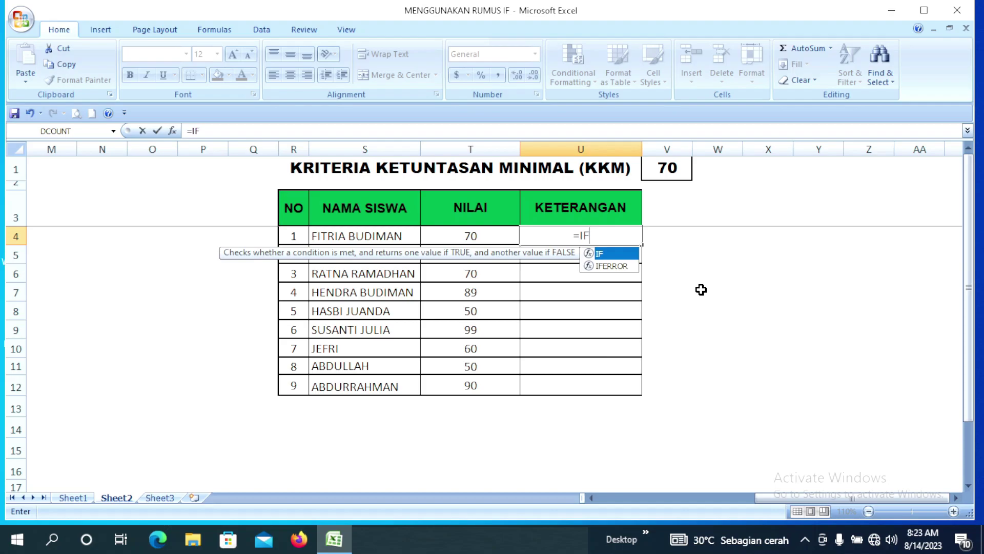
{"action": "type", "text": "("}
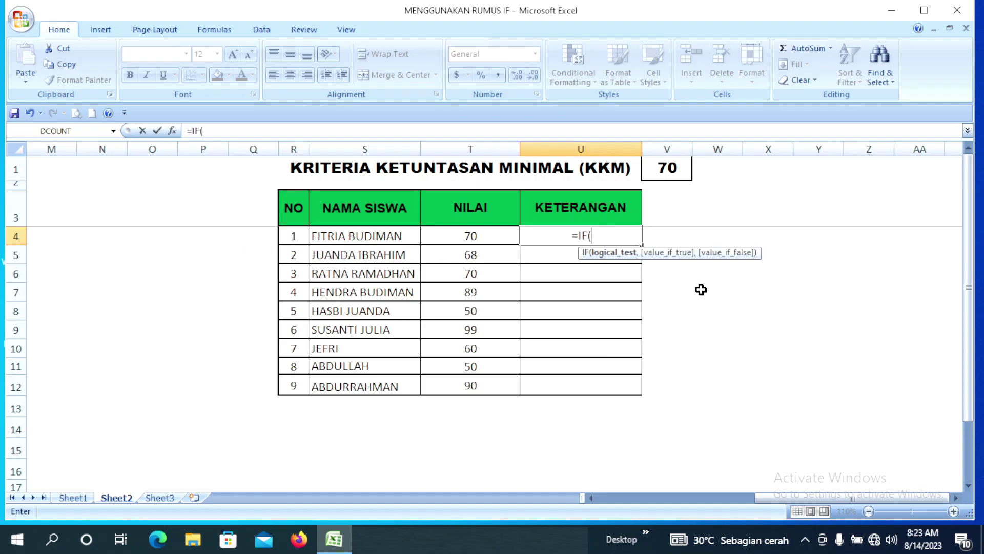
{"action": "left_click", "coordinate": [487, 237]}
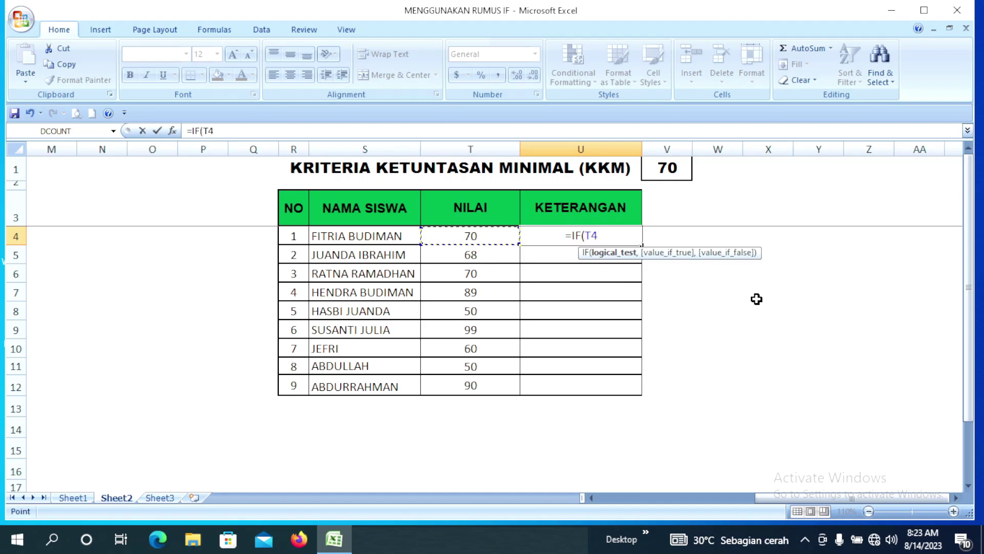
{"action": "type", "text": ">"}
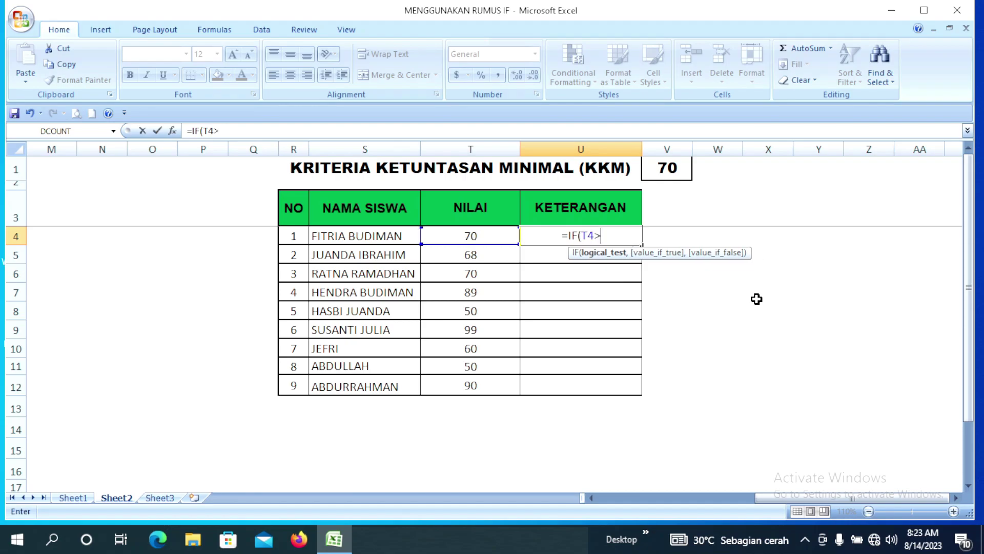
{"action": "type", "text": "=70,"}
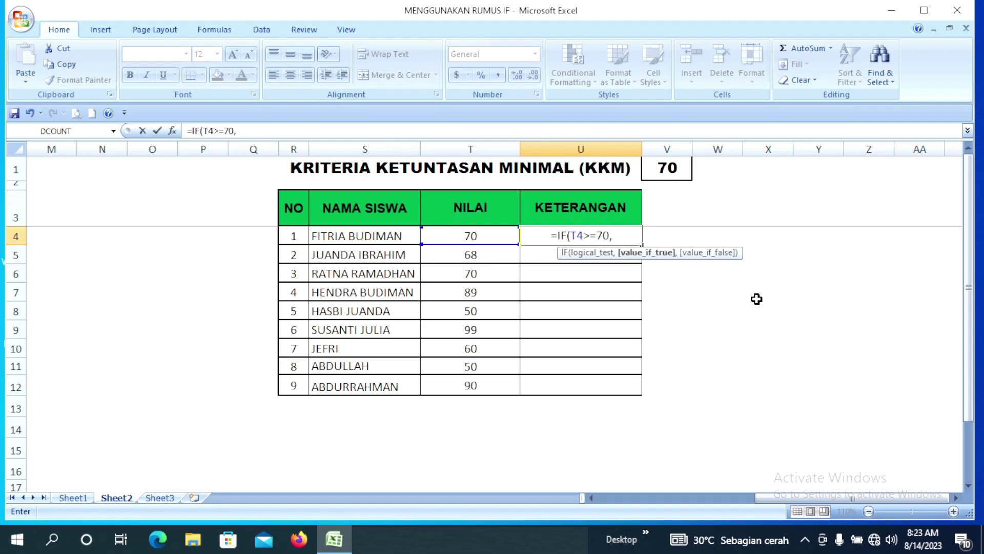
Step: Add "TUNTAS" as the true result of the U4 formula
{"action": "type", "text": " \""}
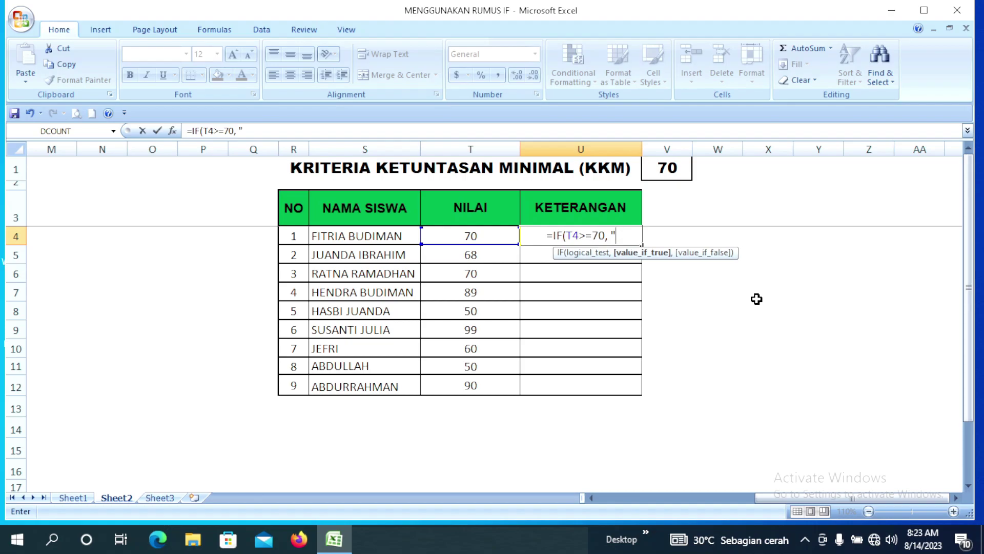
{"action": "type", "text": "T"}
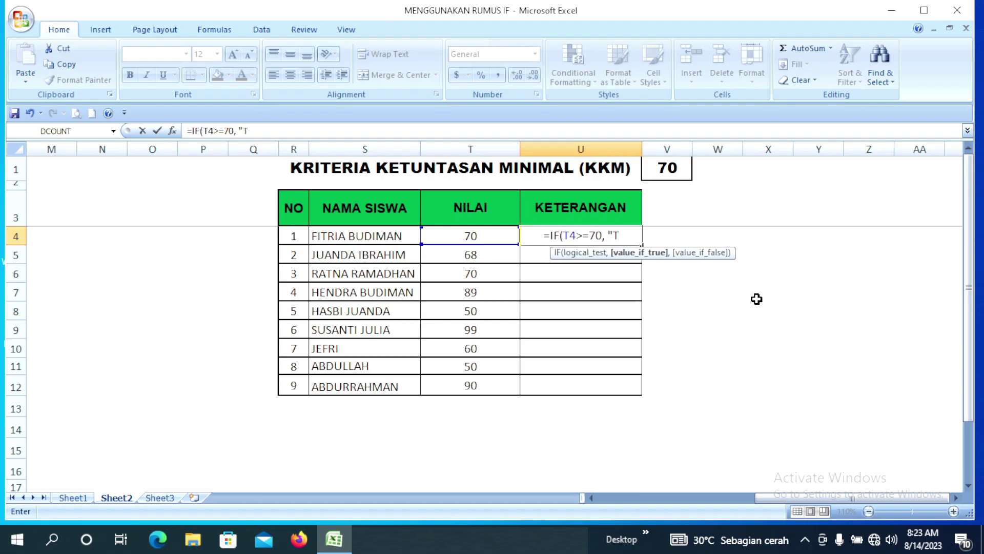
{"action": "type", "text": "UNTAS"}
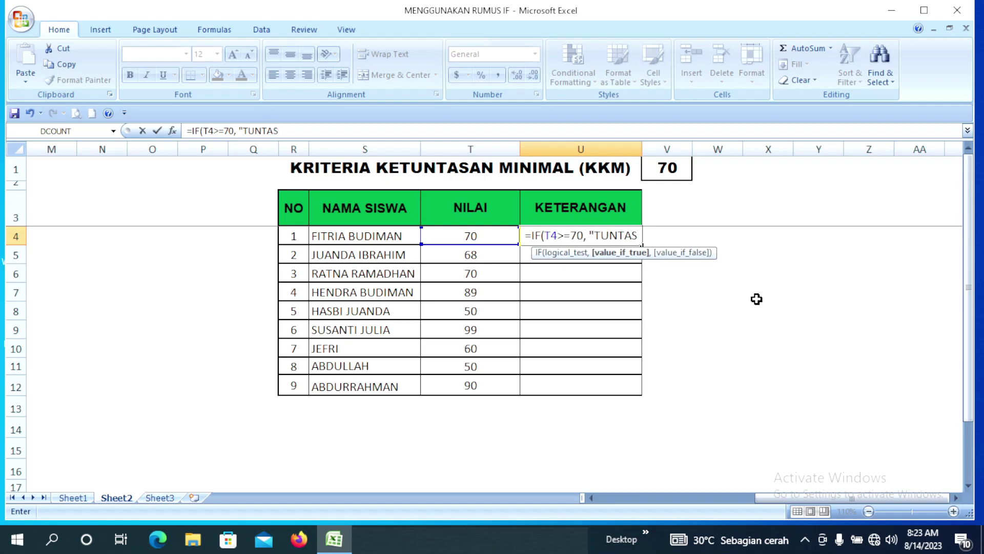
{"action": "type", "text": "\","}
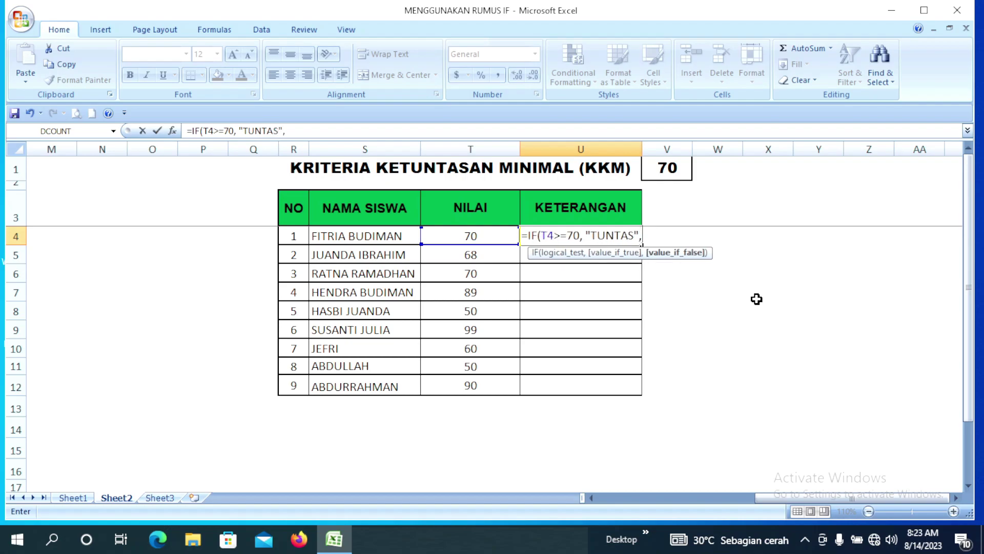
Step: Add "BELUM TUNTAS" as the false result, then close the IF and enter the U4 formula
{"action": "type", "text": " \""}
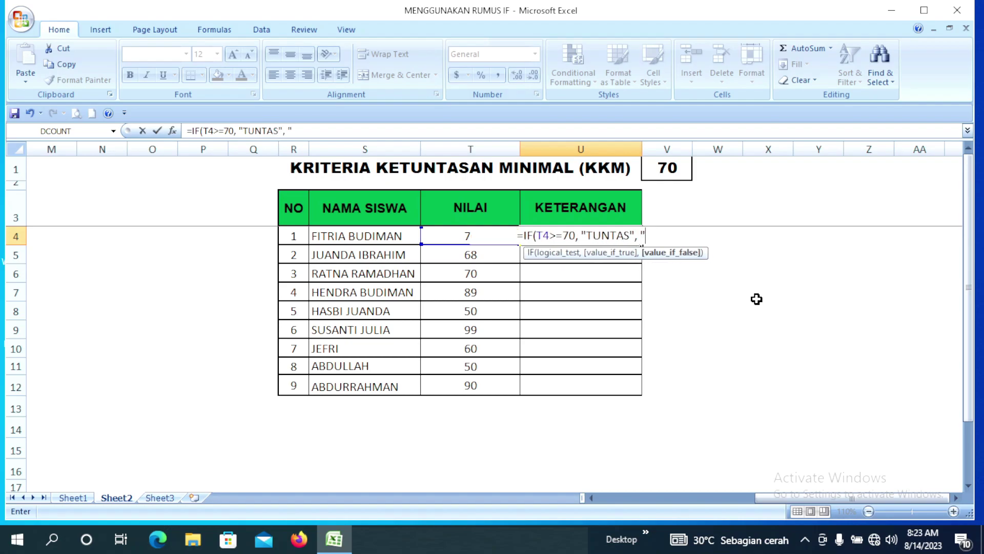
{"action": "type", "text": "BELU"}
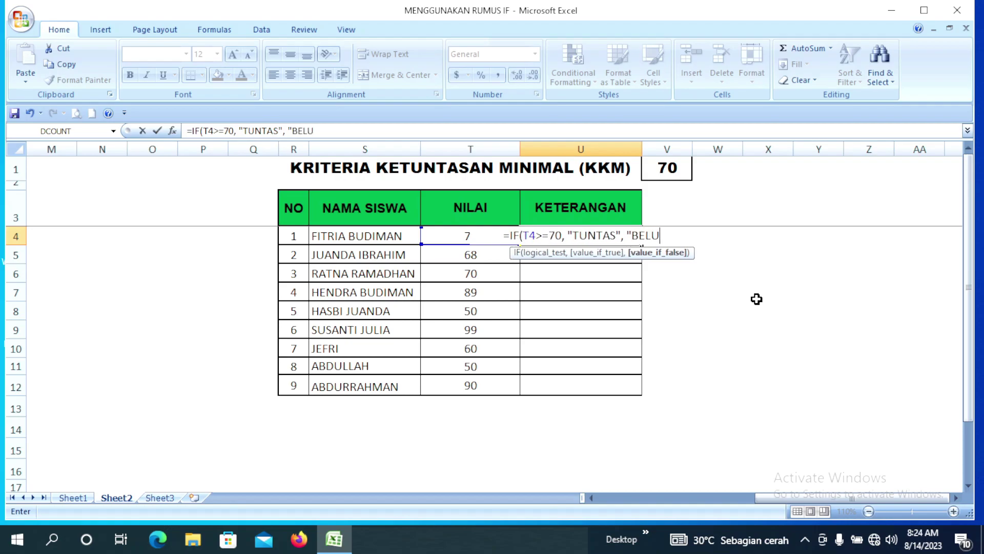
{"action": "type", "text": "M TU"}
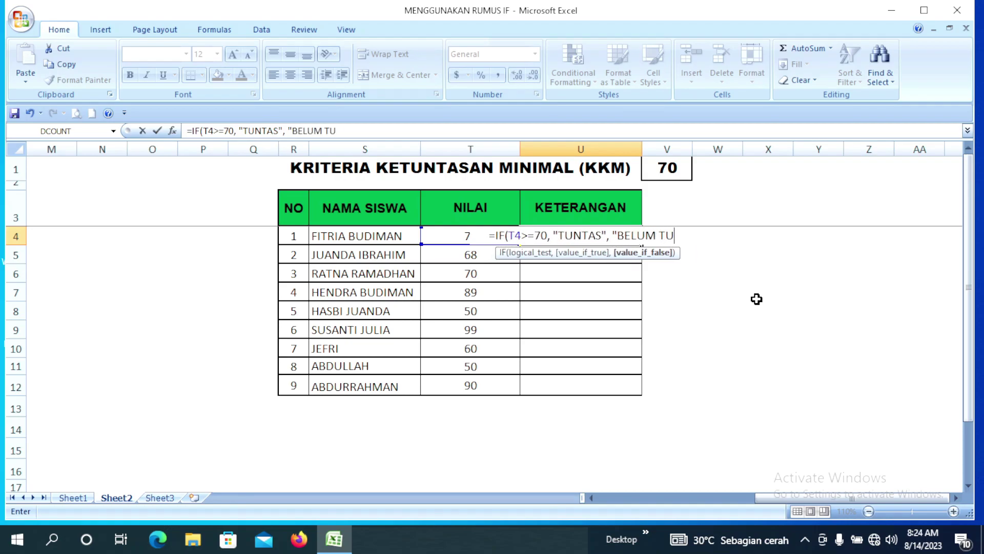
{"action": "type", "text": "NTAS\""}
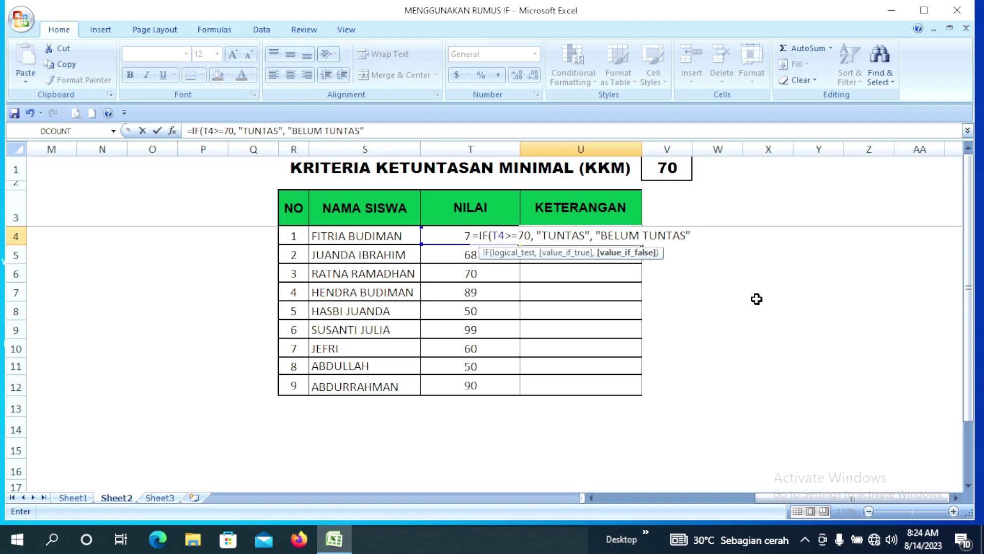
{"action": "type", "text": ")"}
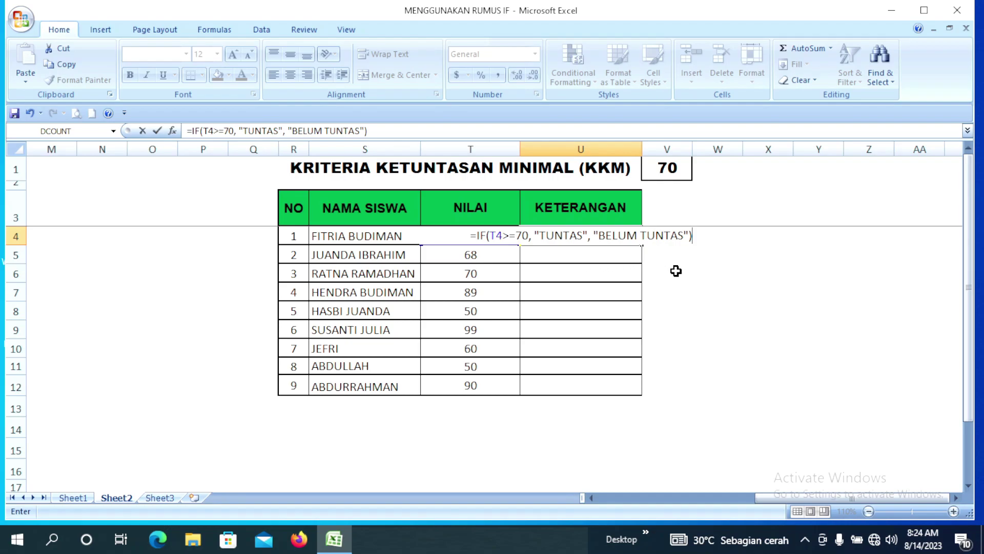
{"action": "key", "text": "Return"}
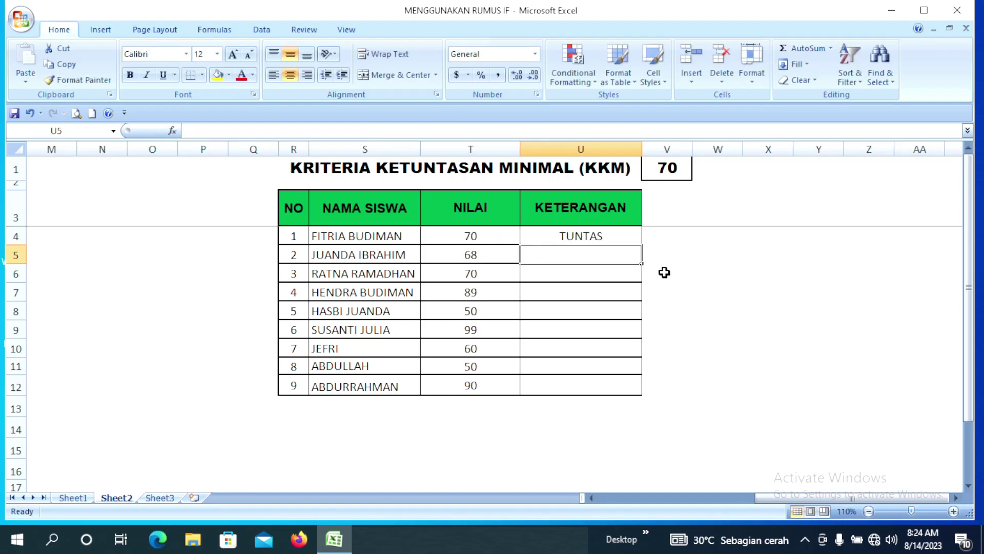
Step: Fill the U4 formula down through U12 for the remaining students
{"action": "left_click", "coordinate": [634, 236]}
{"action": "left_click_drag", "start_coordinate": [642, 245], "coordinate": [640, 389]}
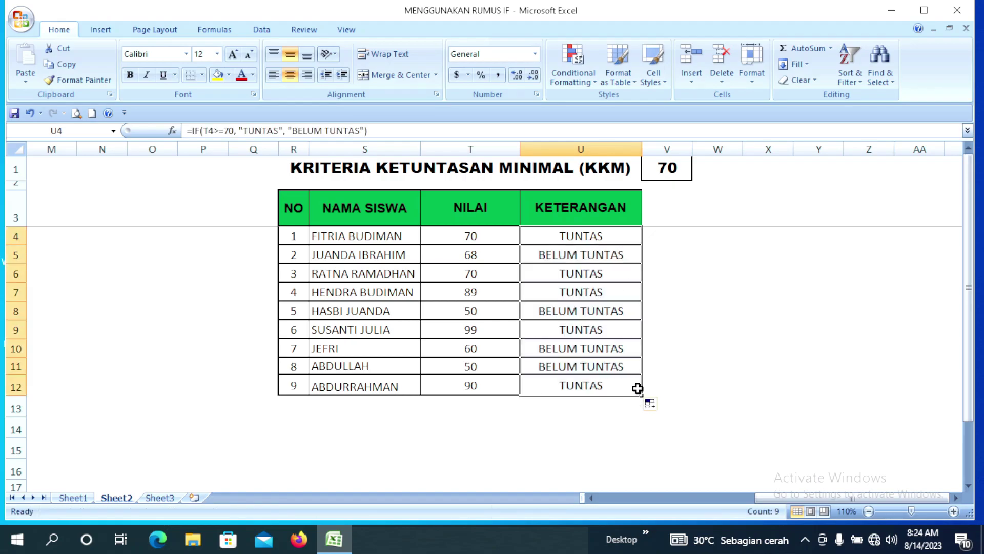
{"action": "left_click", "coordinate": [707, 371]}
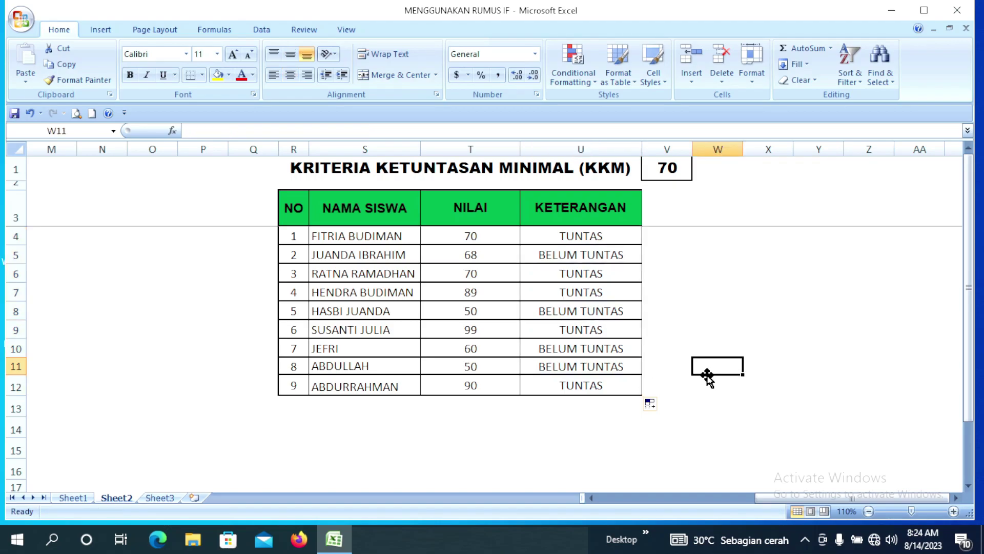
Step: Check the KETERANGAN formulas in U4 to U8 against the NILAI scores in the same rows
{"action": "left_click", "coordinate": [594, 236]}
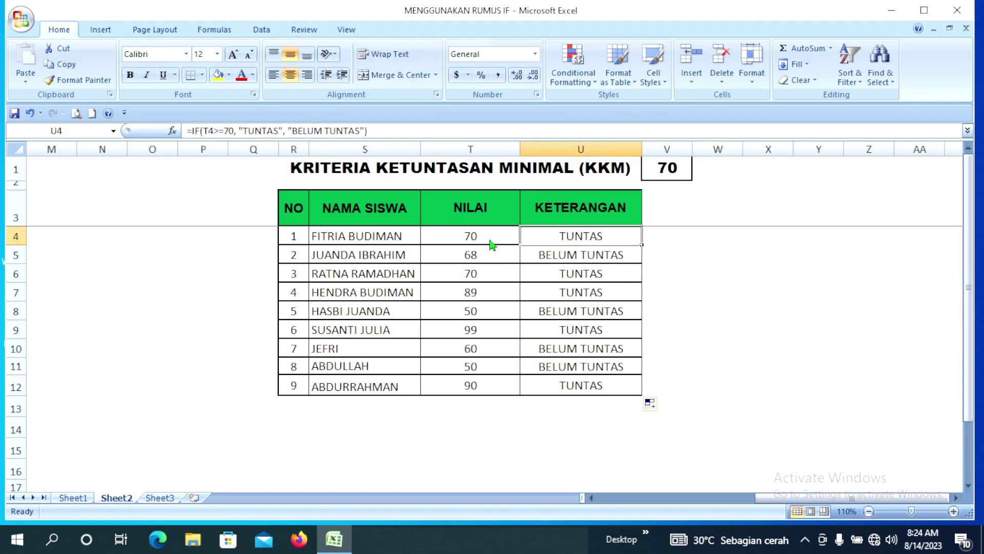
{"action": "left_click", "coordinate": [490, 237]}
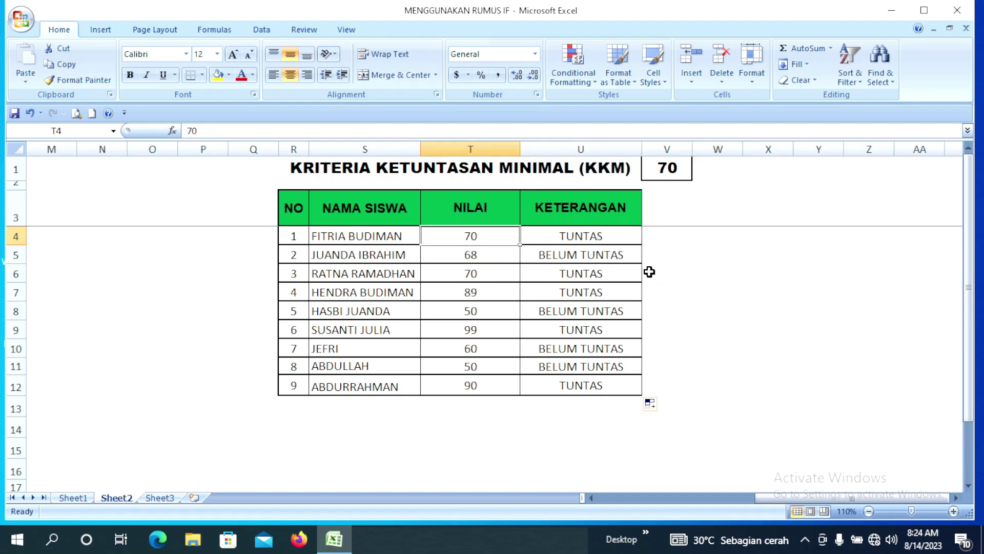
{"action": "left_click", "coordinate": [607, 255]}
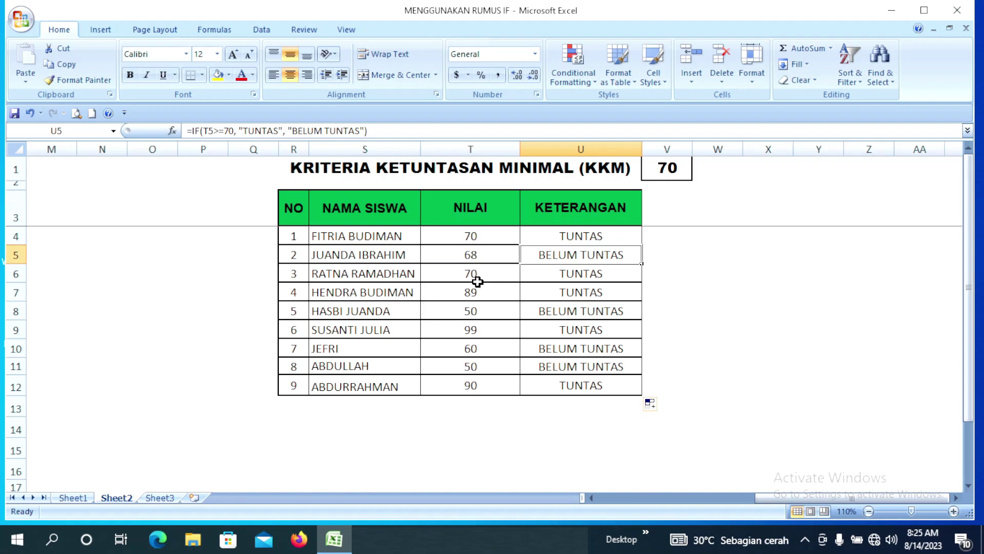
{"action": "left_click", "coordinate": [591, 276]}
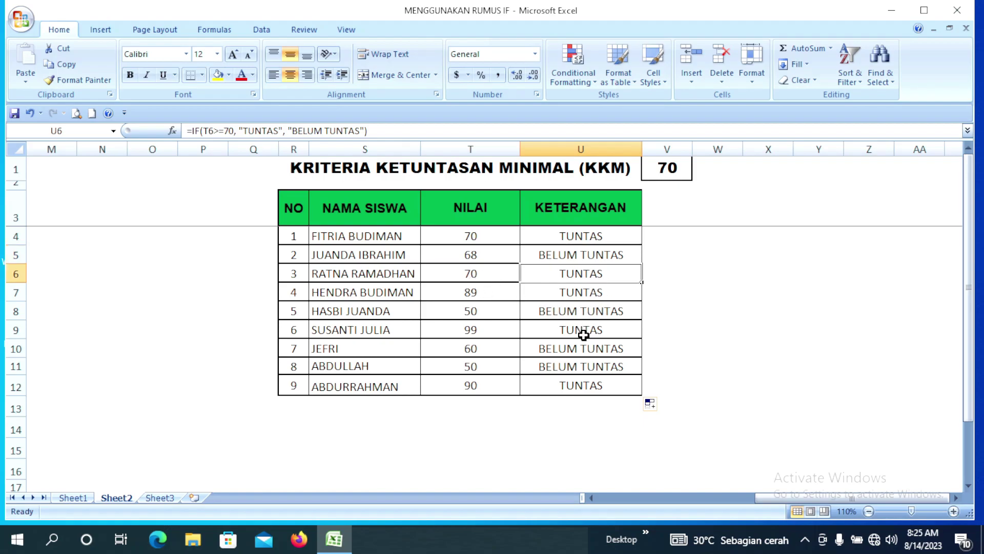
{"action": "left_click", "coordinate": [576, 294]}
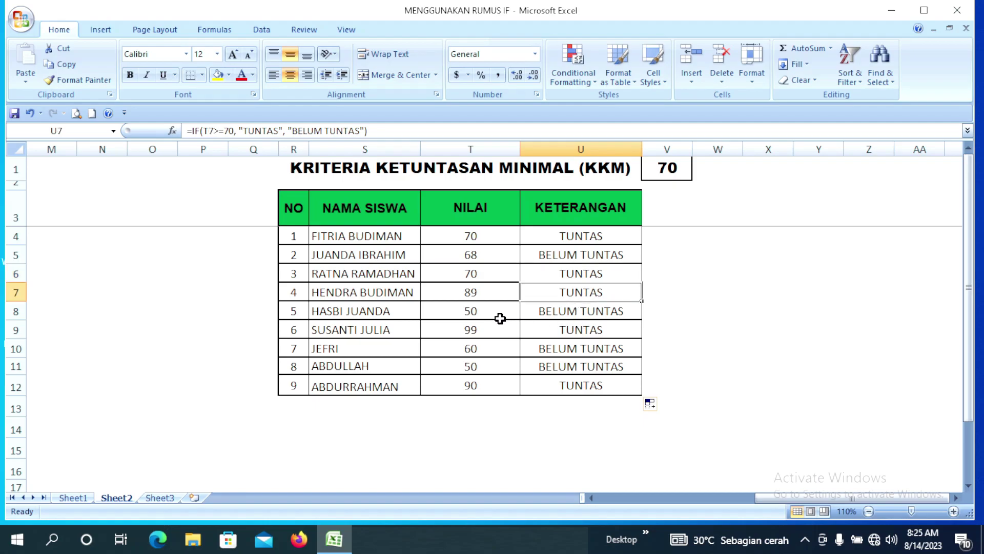
{"action": "left_click", "coordinate": [487, 297]}
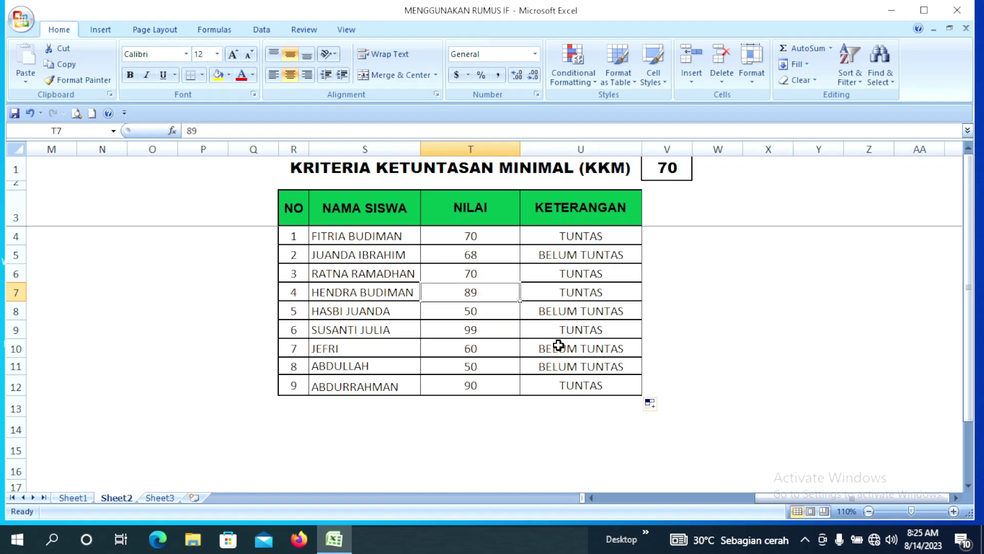
{"action": "left_click", "coordinate": [573, 310]}
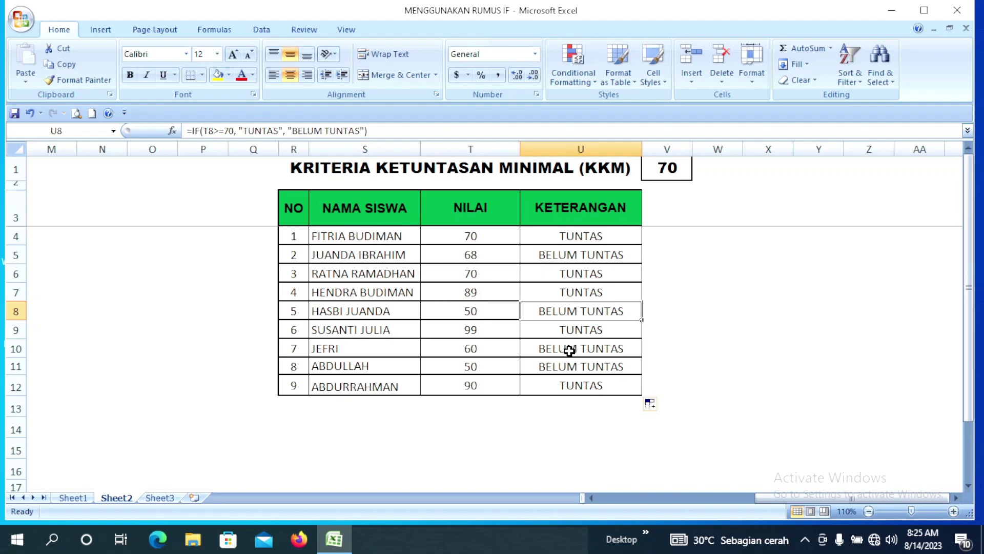
{"action": "left_click", "coordinate": [482, 316]}
{"action": "left_click", "coordinate": [671, 355]}
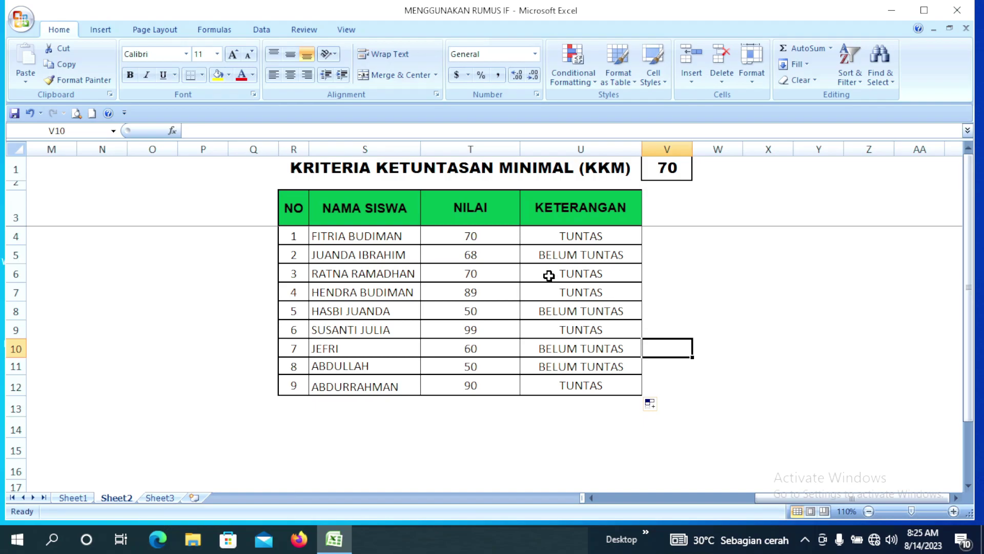
Step: Clear the contents of the KETERANGAN cells U4 through U12
{"action": "left_click_drag", "start_coordinate": [585, 237], "coordinate": [576, 386]}
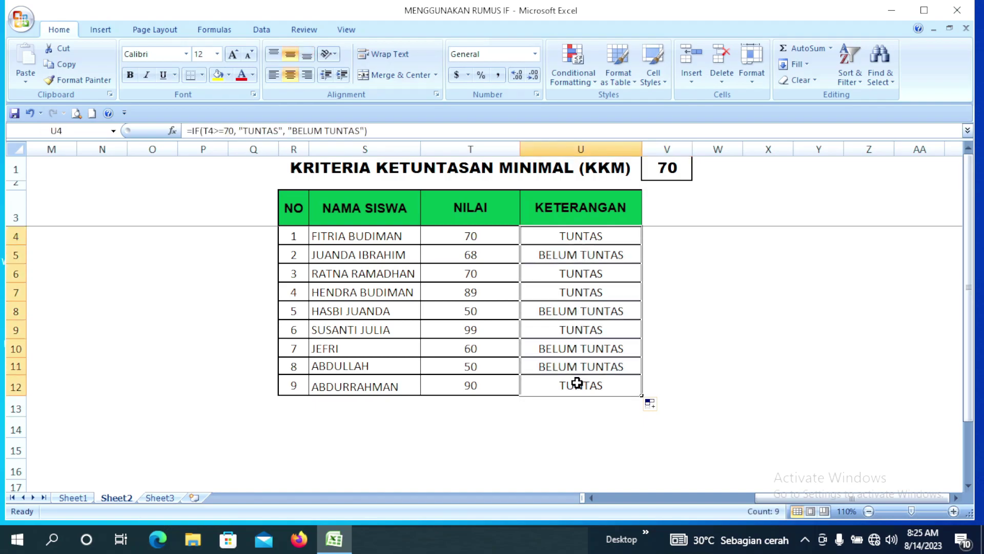
{"action": "right_click", "coordinate": [576, 386]}
{"action": "left_click", "coordinate": [625, 259]}
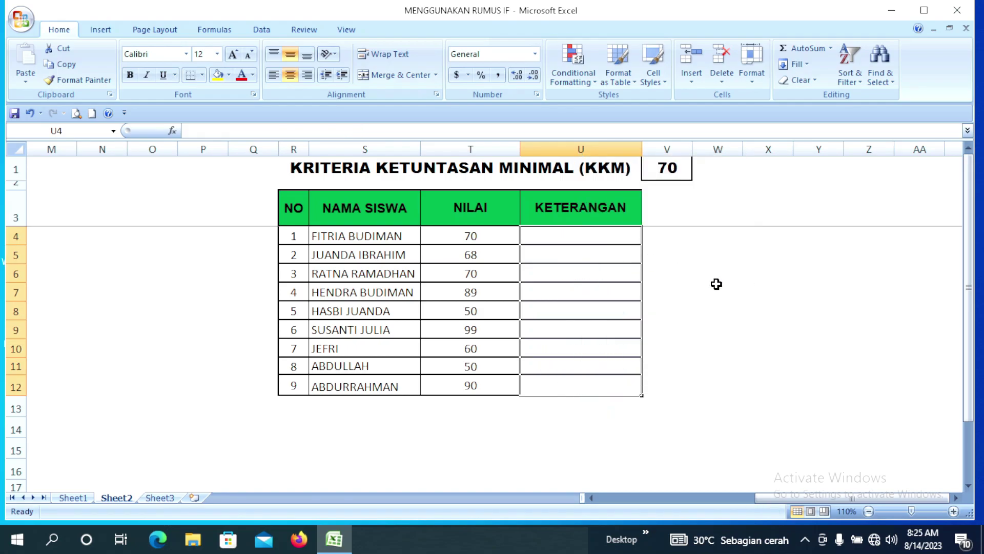
{"action": "left_click", "coordinate": [714, 283]}
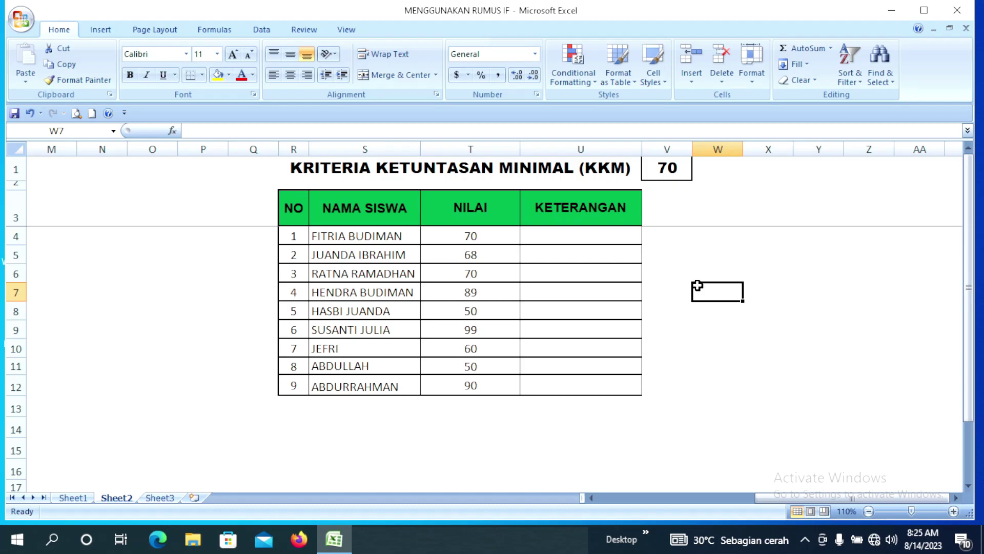
{"action": "left_click", "coordinate": [670, 166]}
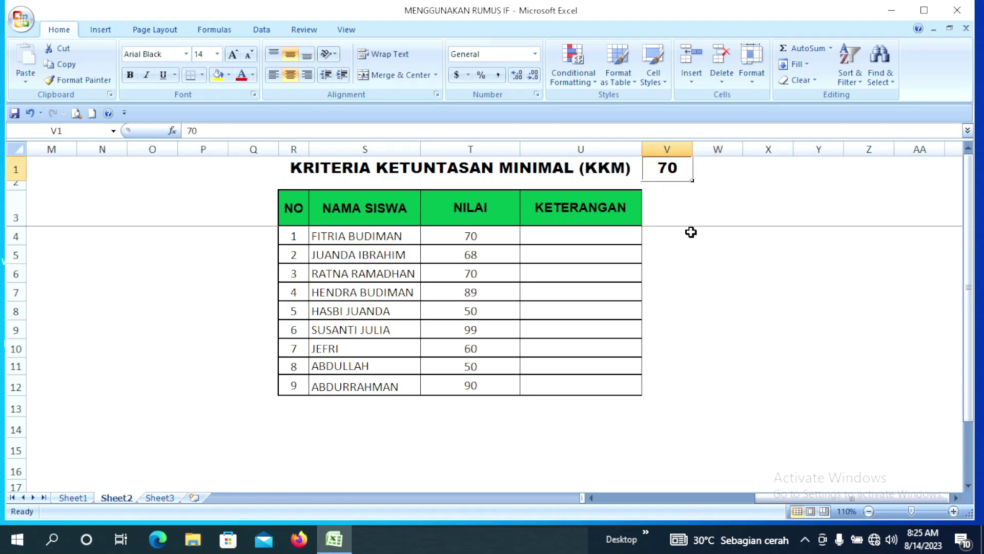
{"action": "left_click", "coordinate": [686, 234]}
{"action": "left_click", "coordinate": [677, 166]}
{"action": "left_click", "coordinate": [714, 190]}
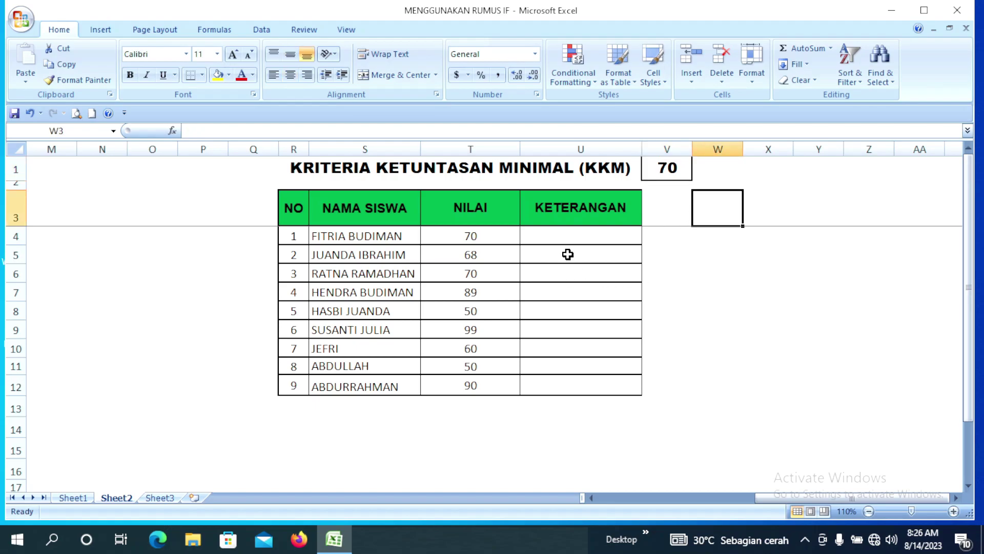
Step: Start an IF formula in U4 with the logical test T4>=$V$1, using an absolute reference to the KKM cell
{"action": "left_click", "coordinate": [584, 238]}
{"action": "type", "text": "="}
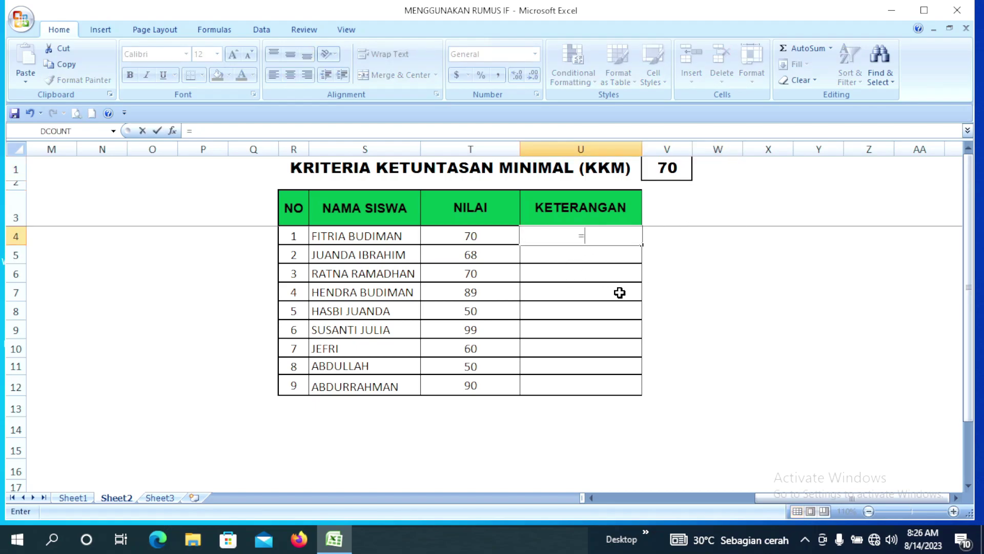
{"action": "type", "text": "IF"}
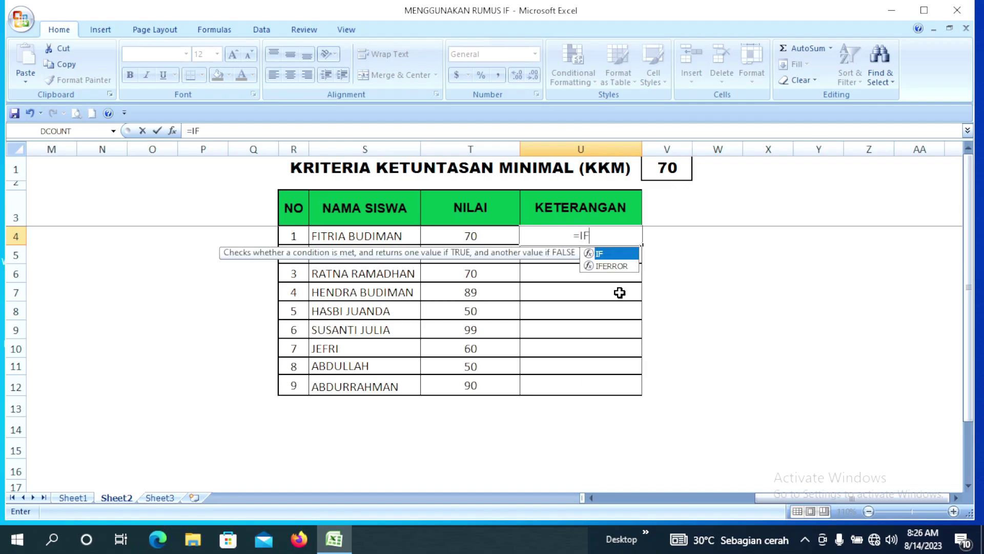
{"action": "type", "text": "("}
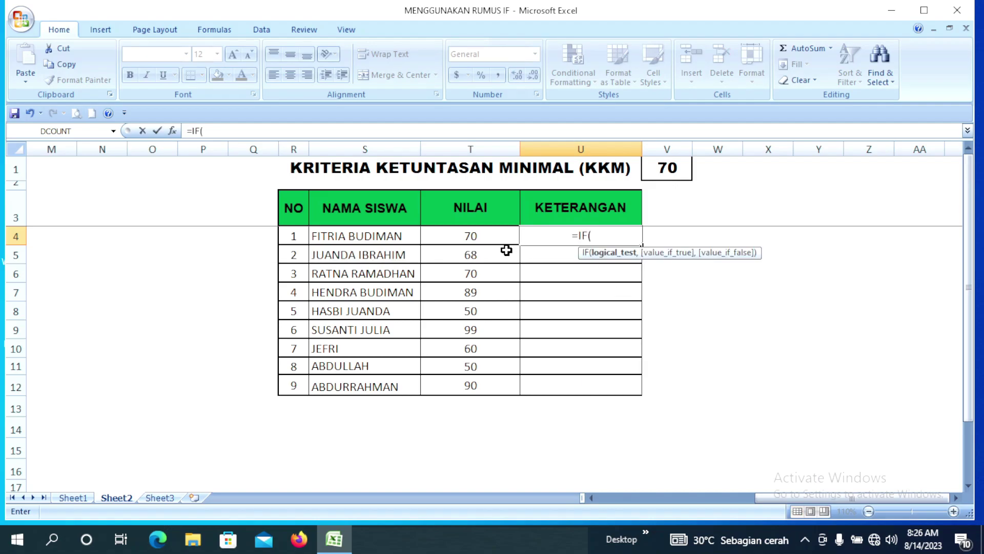
{"action": "left_click", "coordinate": [472, 234]}
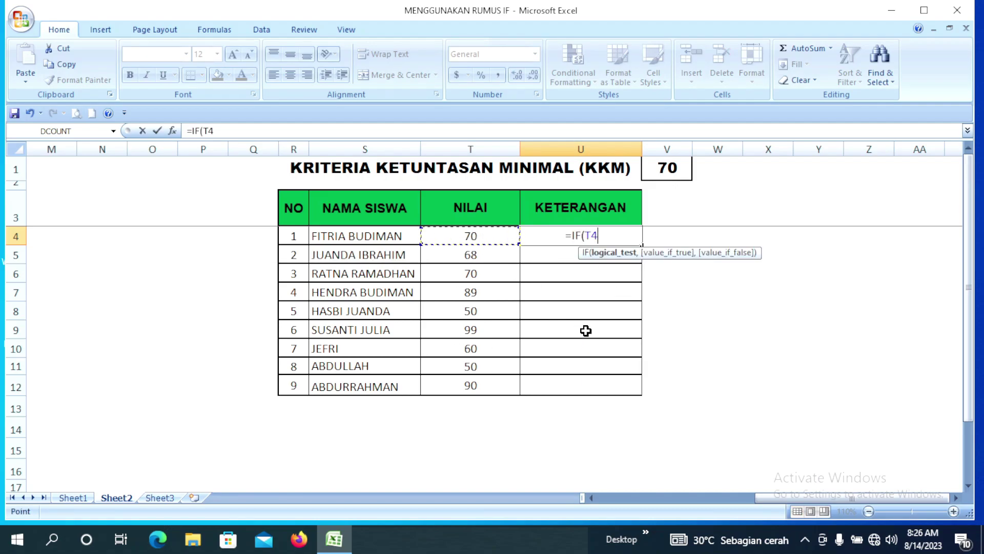
{"action": "type", "text": ">="}
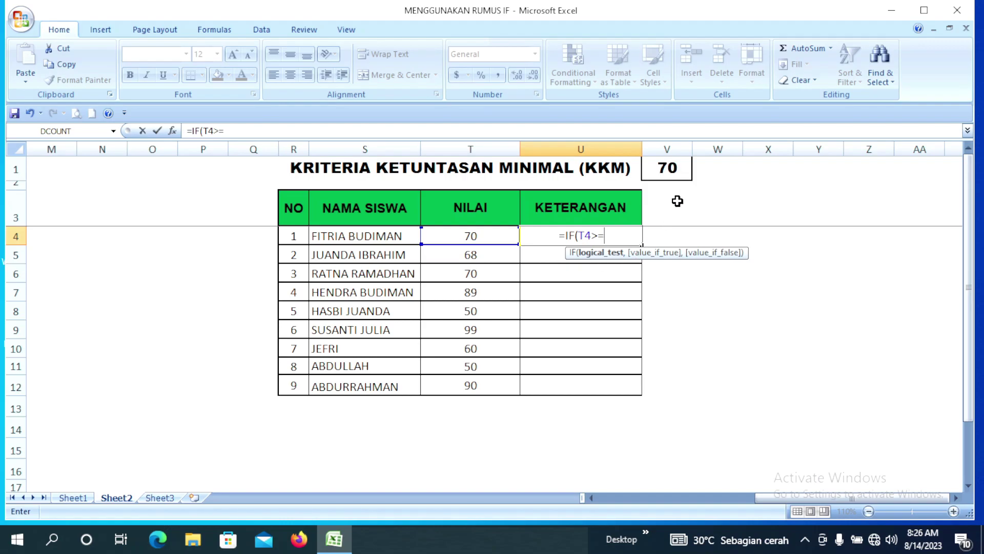
{"action": "left_click", "coordinate": [668, 167]}
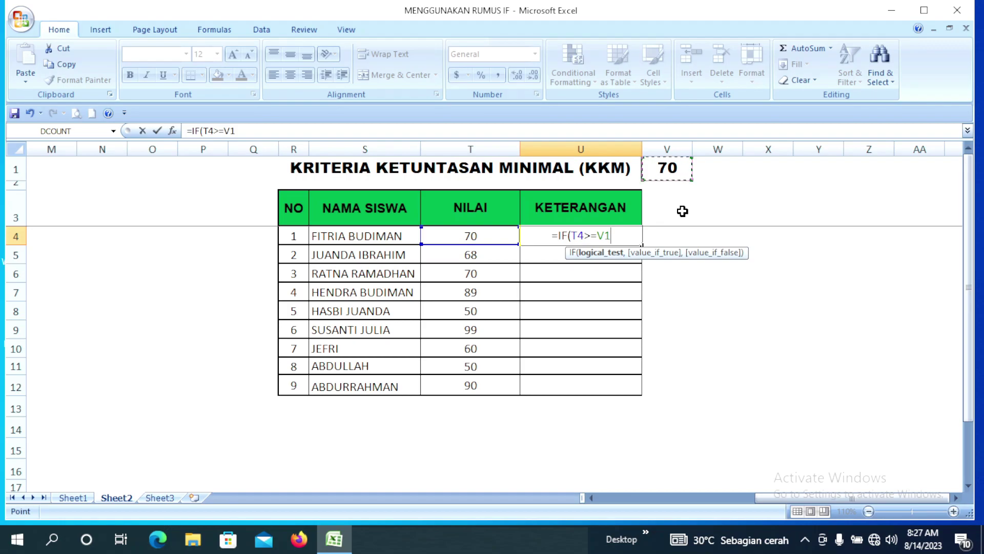
{"action": "key", "text": "F4"}
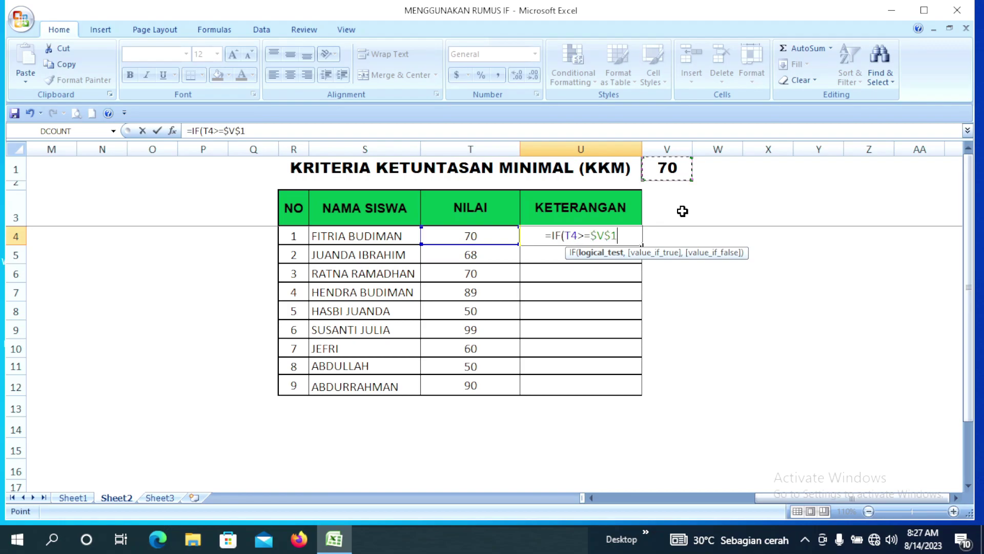
Step: Add "TUNTAS" as the true result of the IF formula in U4
{"action": "type", "text": ","}
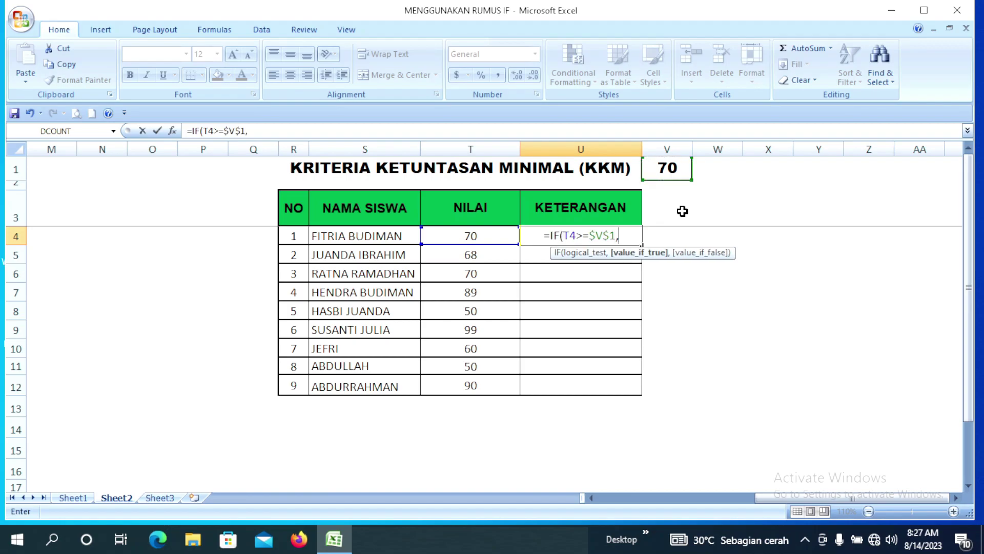
{"action": "type", "text": " \"TUNTAS"}
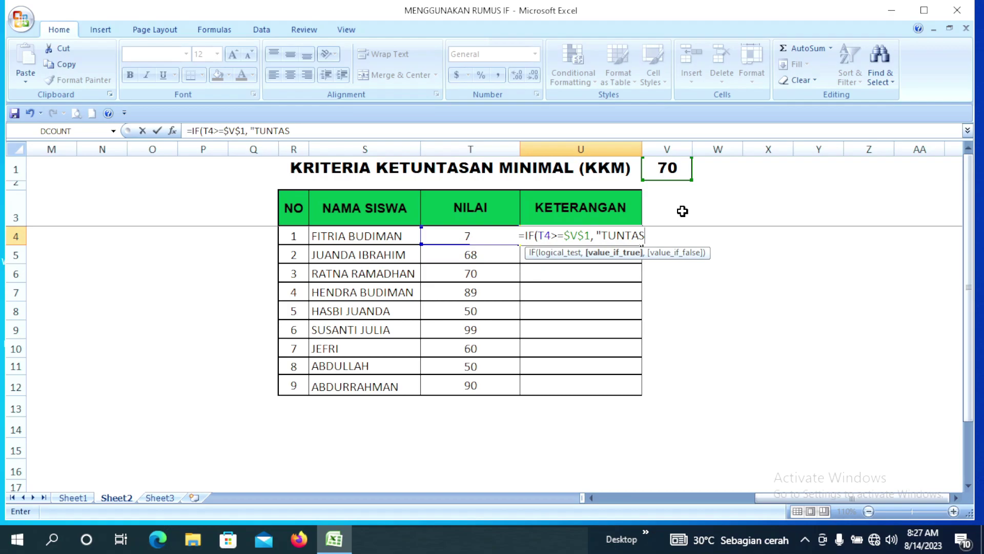
{"action": "type", "text": "'"}
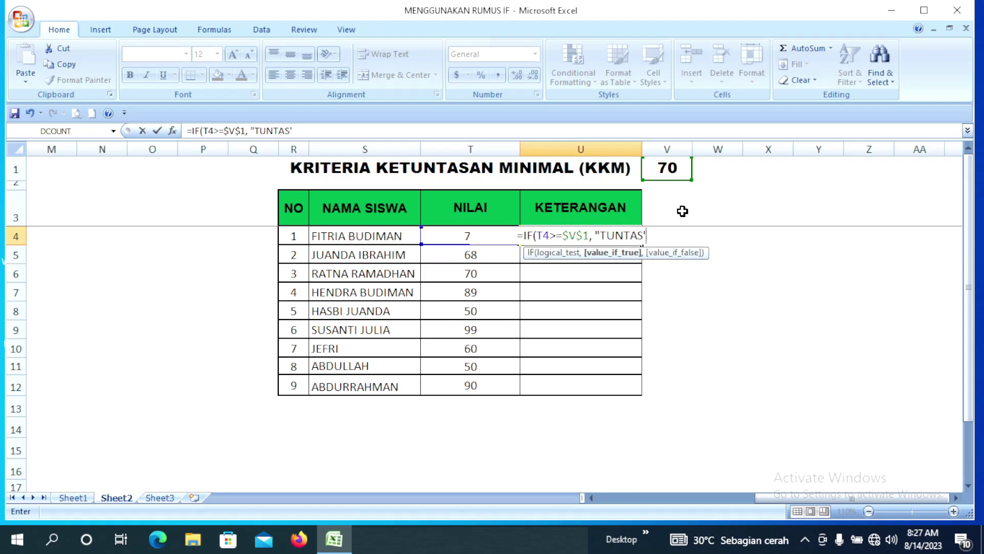
{"action": "key", "text": "BackSpace"}
{"action": "type", "text": "\","}
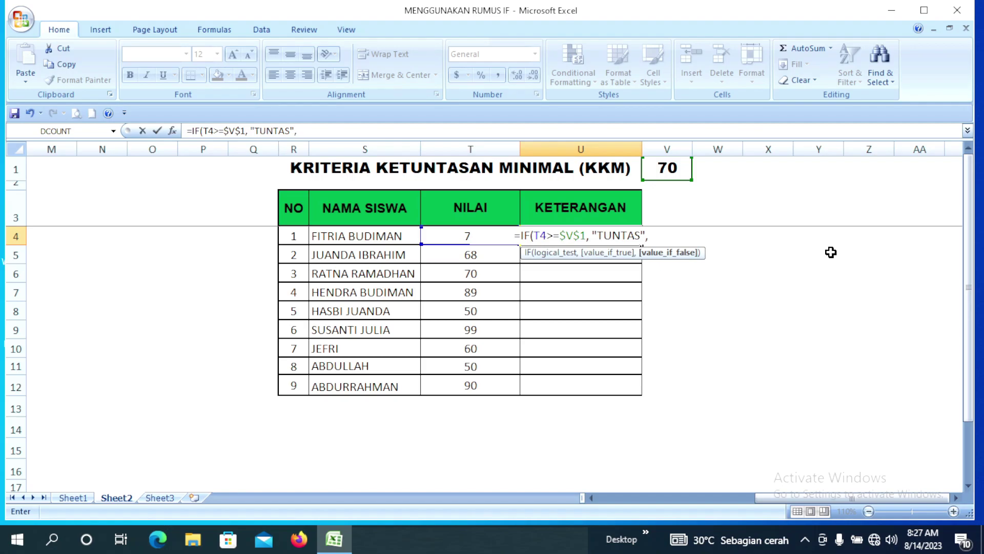
Step: Add "BELUM TUNTAS" as the false result, then close and enter the IF formula in U4
{"action": "type", "text": " \""}
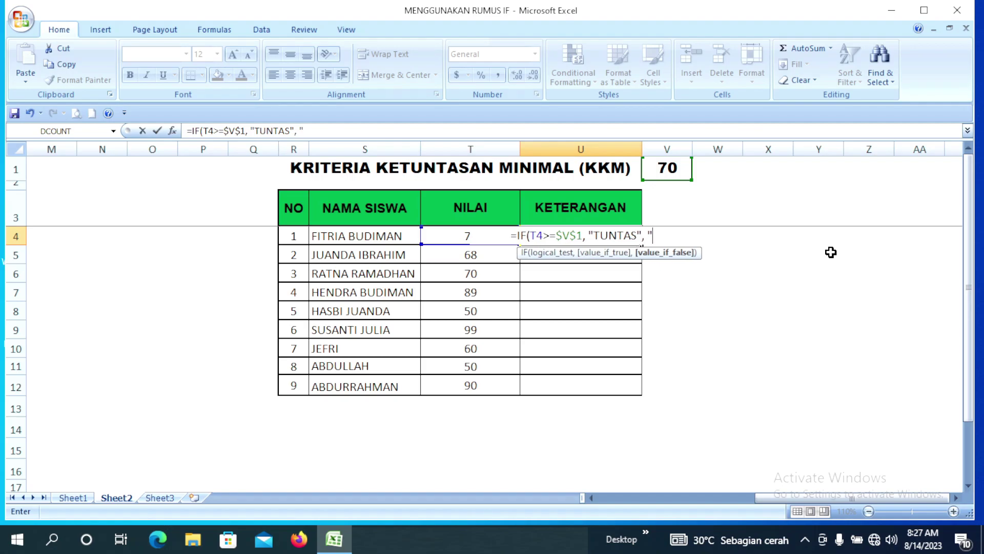
{"action": "type", "text": "BELU"}
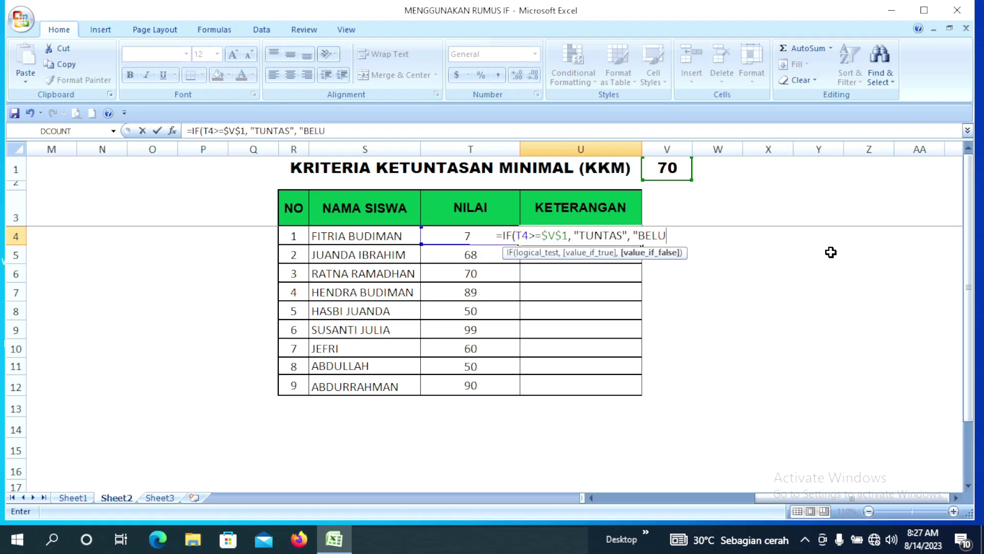
{"action": "type", "text": "M TU"}
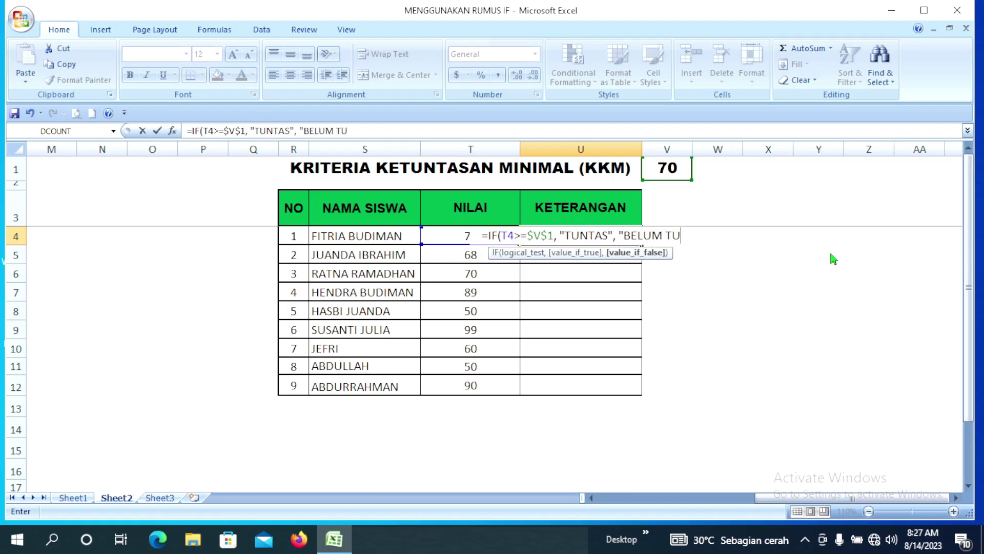
{"action": "type", "text": "NTAS"}
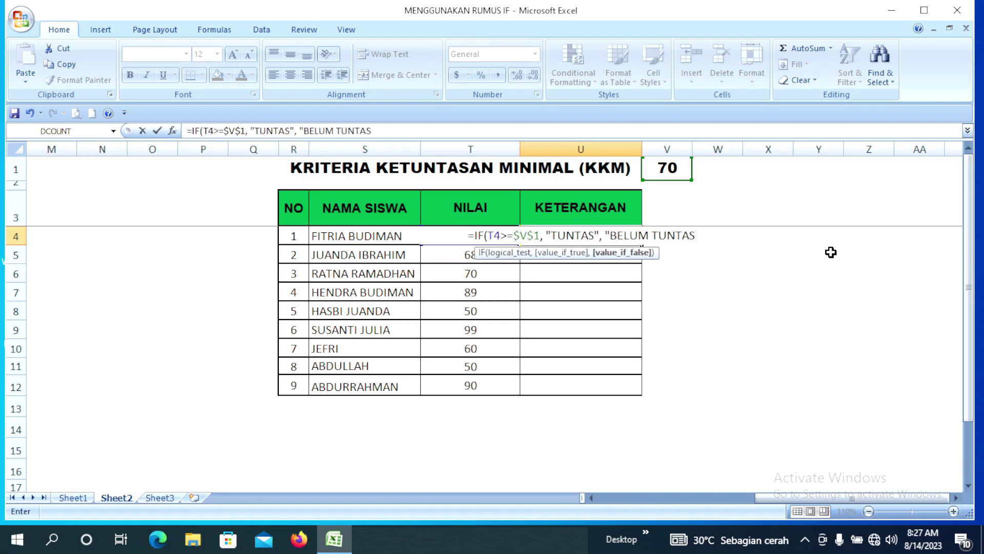
{"action": "type", "text": "\""}
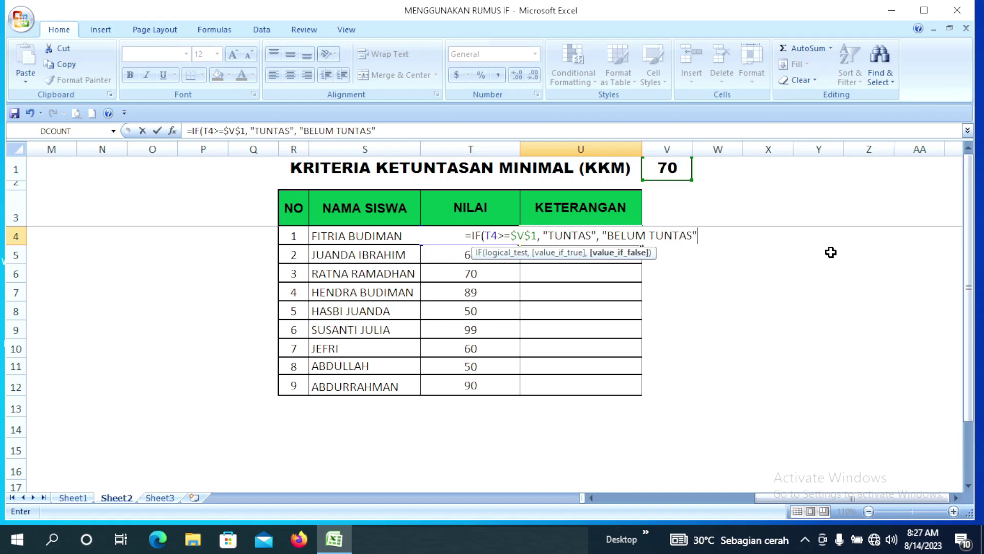
{"action": "type", "text": ")"}
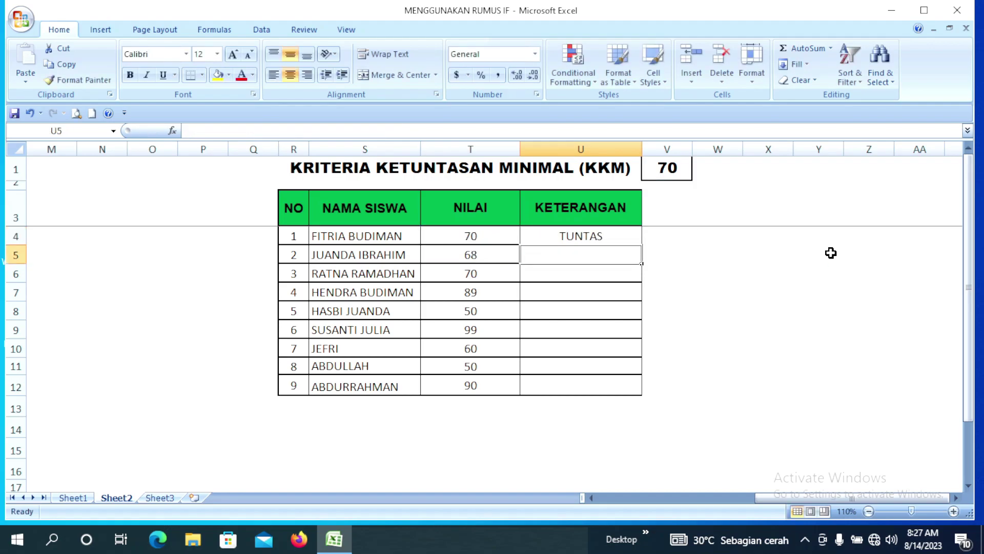
Step: Fill the U4 formula with the absolute KKM reference down through U12
{"action": "left_click", "coordinate": [601, 232]}
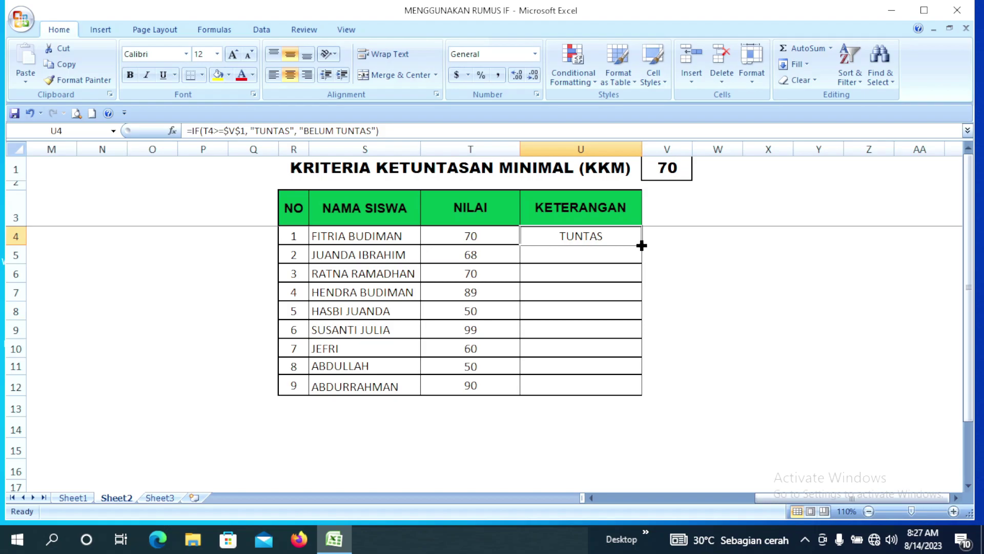
{"action": "left_click_drag", "start_coordinate": [642, 246], "coordinate": [641, 394]}
{"action": "left_click", "coordinate": [725, 336]}
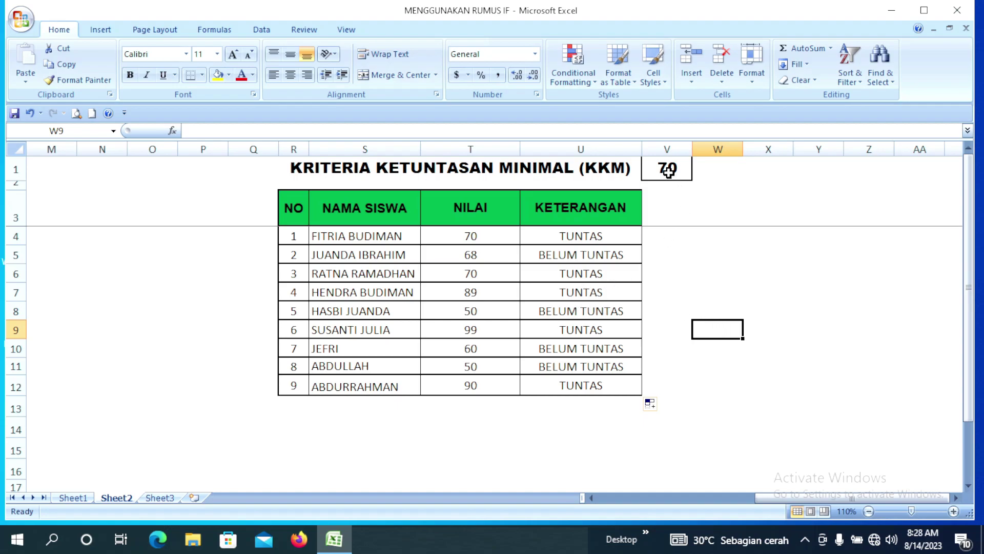
Step: Set the KKM in V1 to 60 and check the NILAI and KETERANGAN entries in rows 8 and 11
{"action": "left_click", "coordinate": [667, 169]}
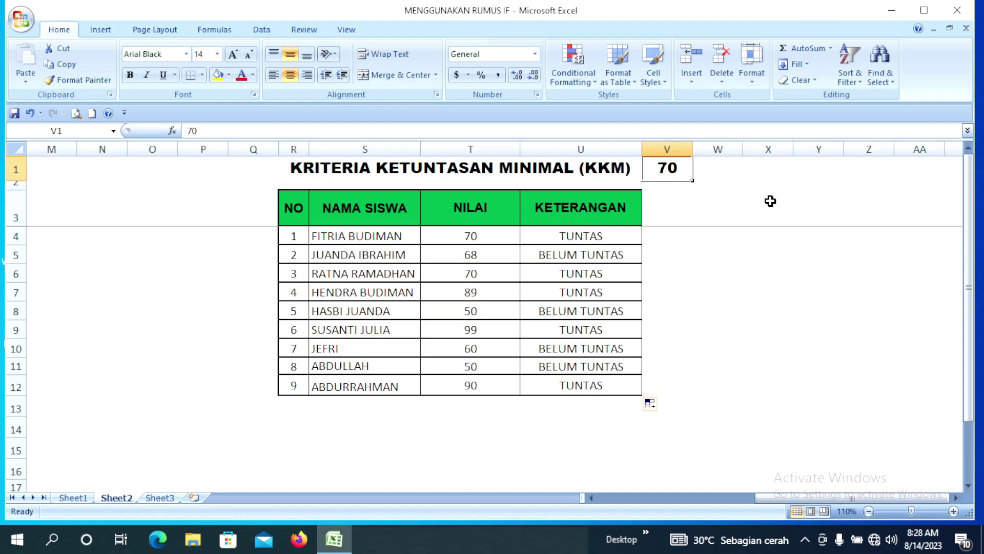
{"action": "type", "text": "6"}
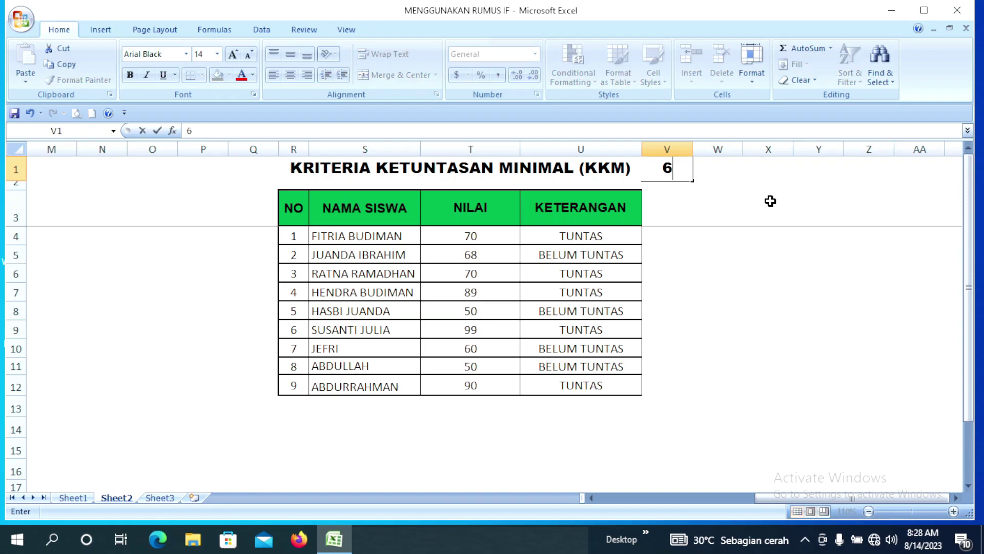
{"action": "type", "text": "0"}
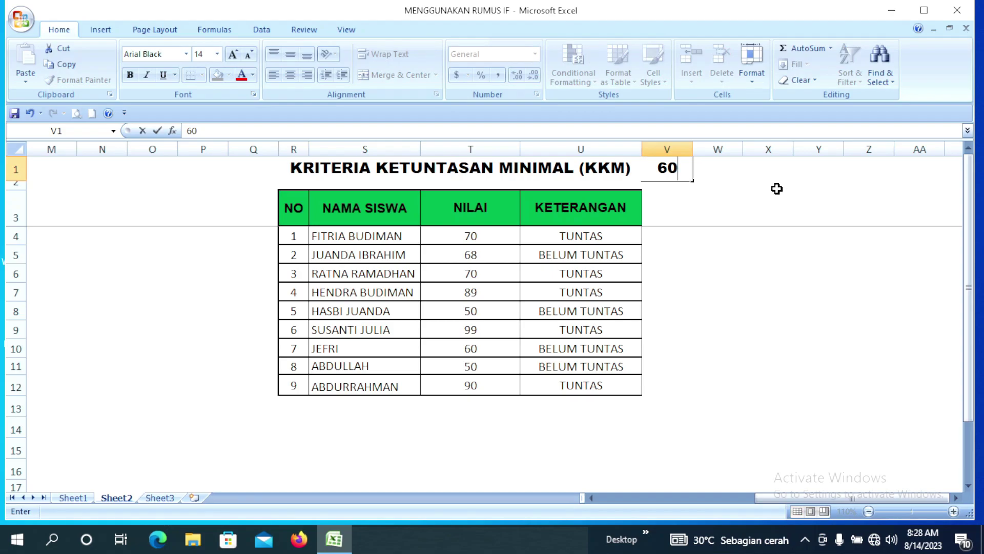
{"action": "left_click", "coordinate": [758, 276]}
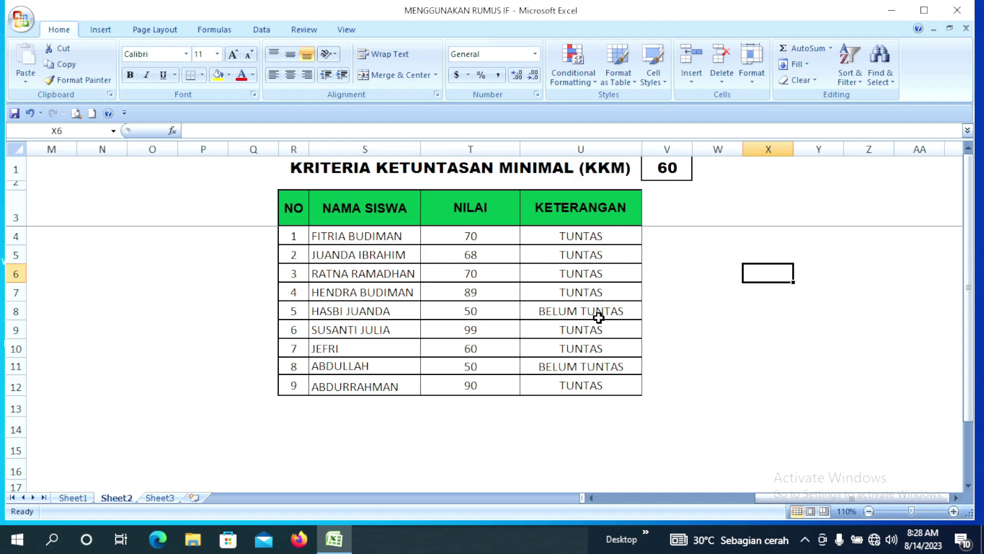
{"action": "left_click", "coordinate": [447, 315]}
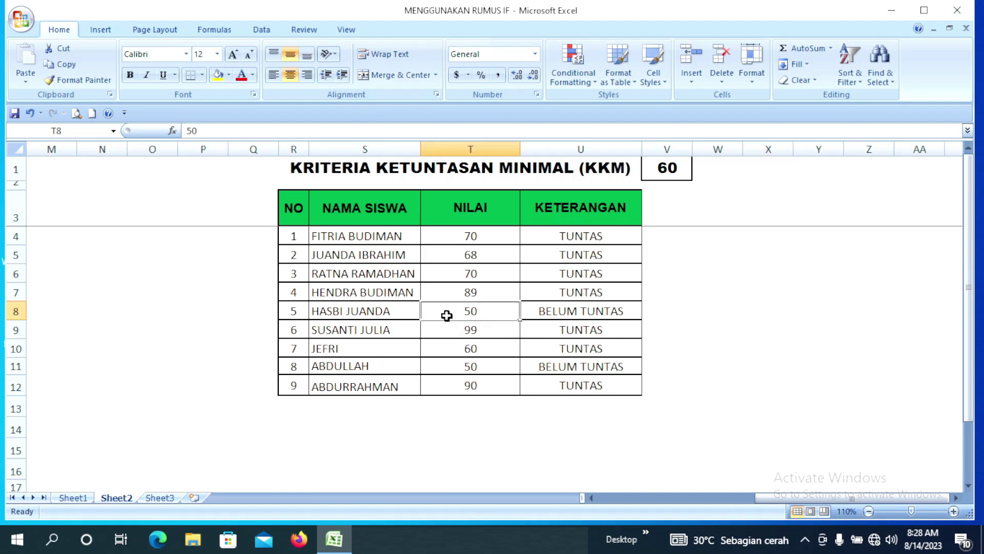
{"action": "left_click", "coordinate": [577, 369]}
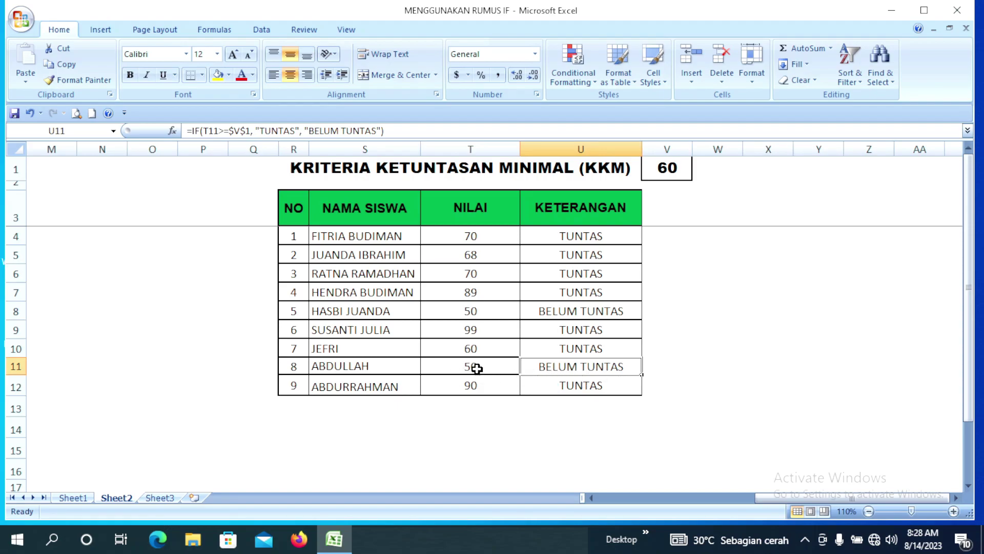
{"action": "left_click", "coordinate": [471, 371]}
{"action": "left_click", "coordinate": [748, 369]}
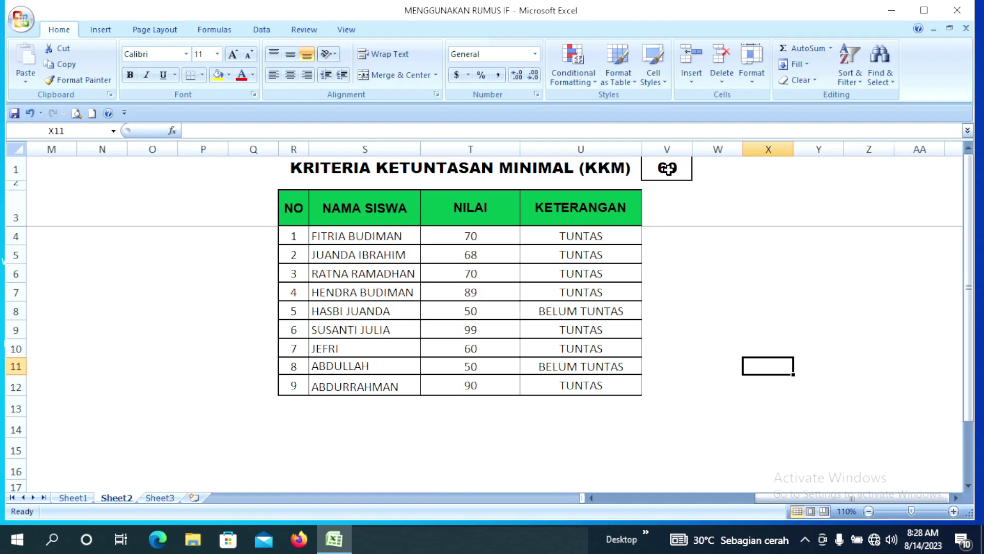
Step: Set the KKM value in V1 to 80
{"action": "left_click", "coordinate": [666, 167]}
{"action": "type", "text": "8"}
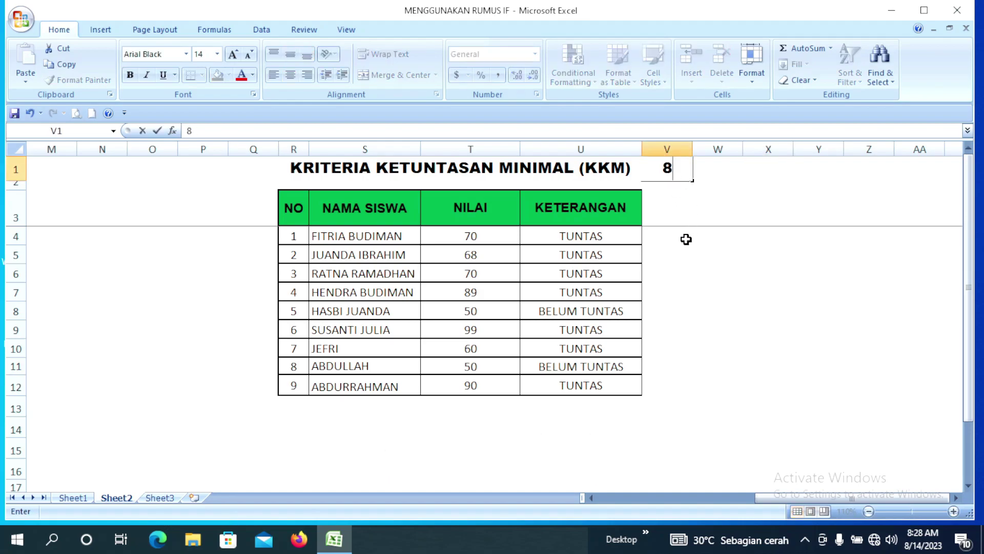
{"action": "type", "text": "0"}
{"action": "left_click", "coordinate": [691, 267]}
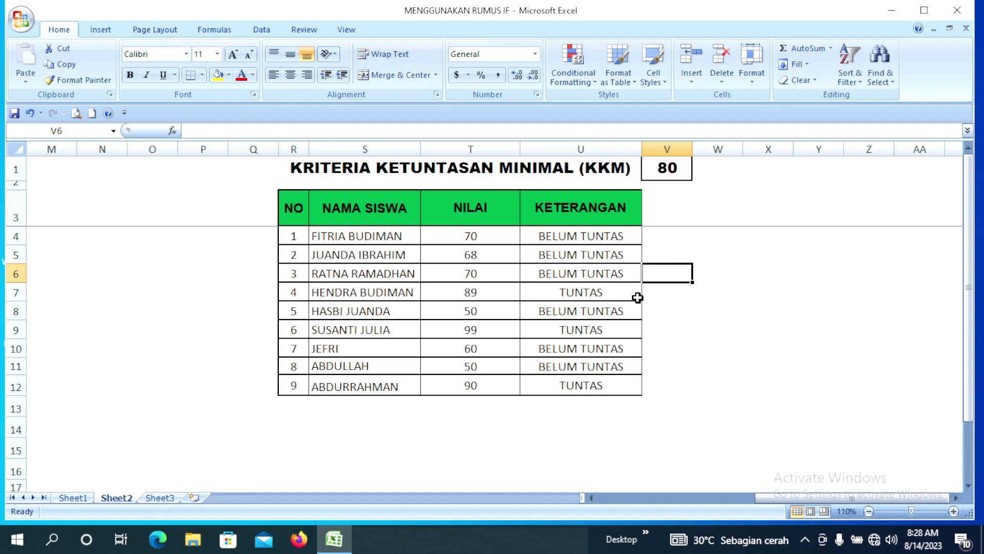
Step: Compare the KETERANGAN results with the NILAI scores in rows 7, 9 and 12, and examine the formula in U4
{"action": "left_click", "coordinate": [621, 296]}
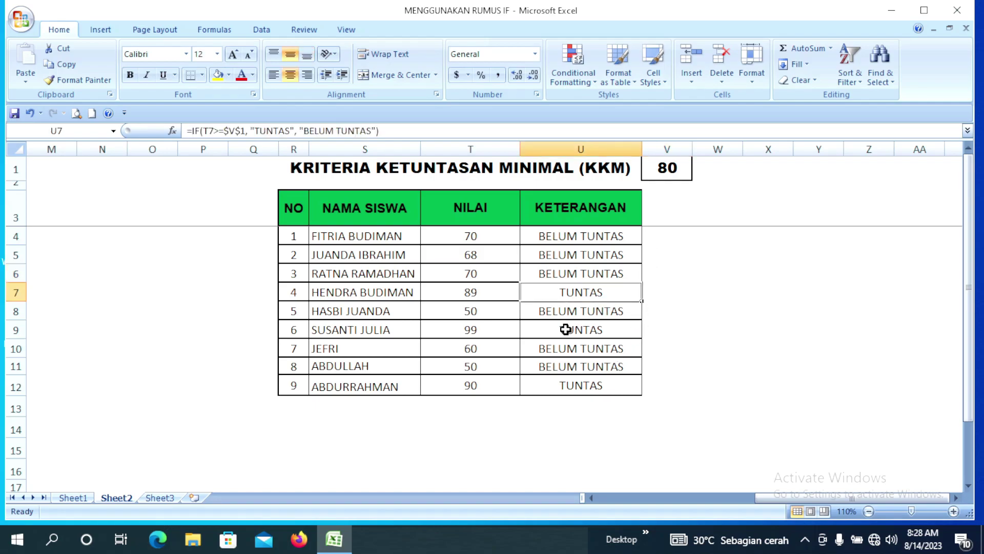
{"action": "left_click", "coordinate": [453, 296]}
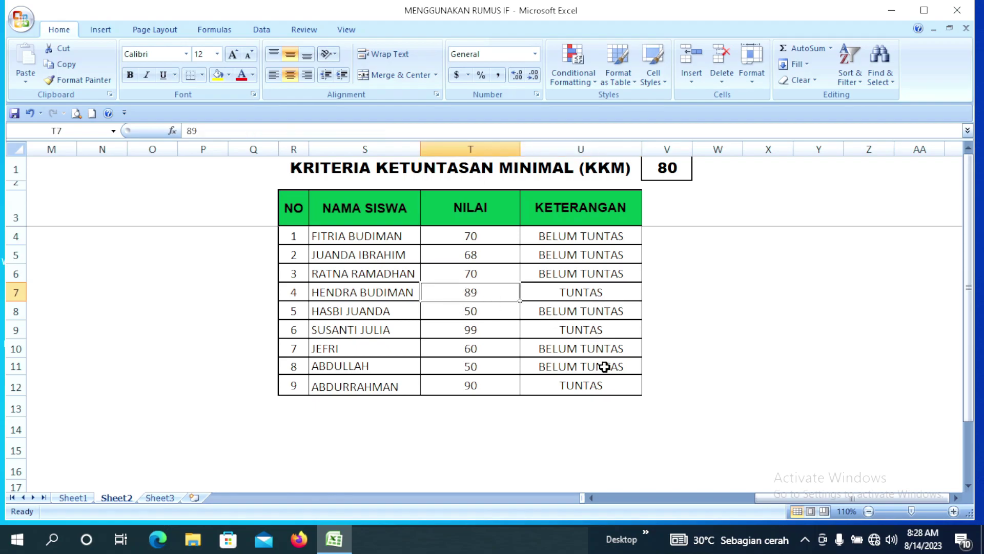
{"action": "left_click", "coordinate": [588, 333]}
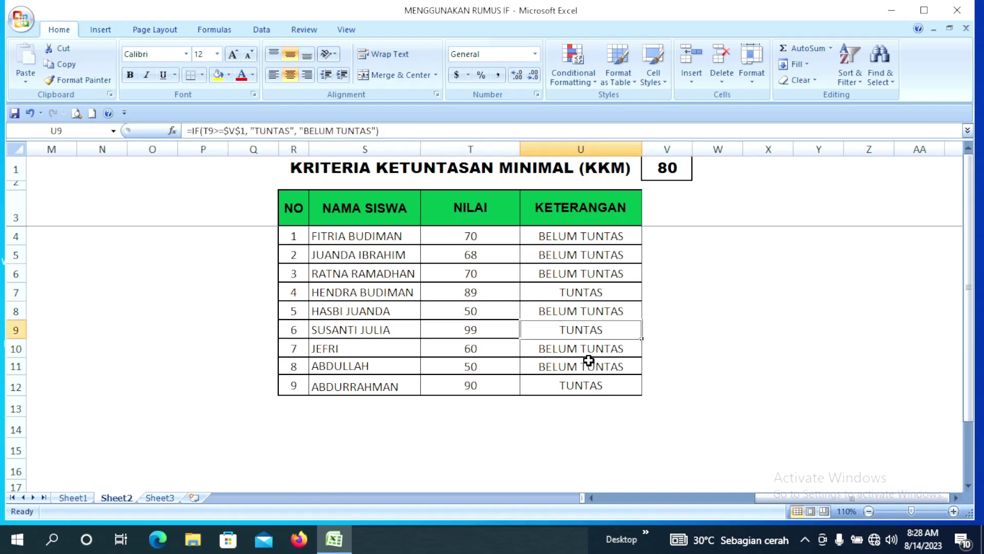
{"action": "left_click", "coordinate": [456, 333]}
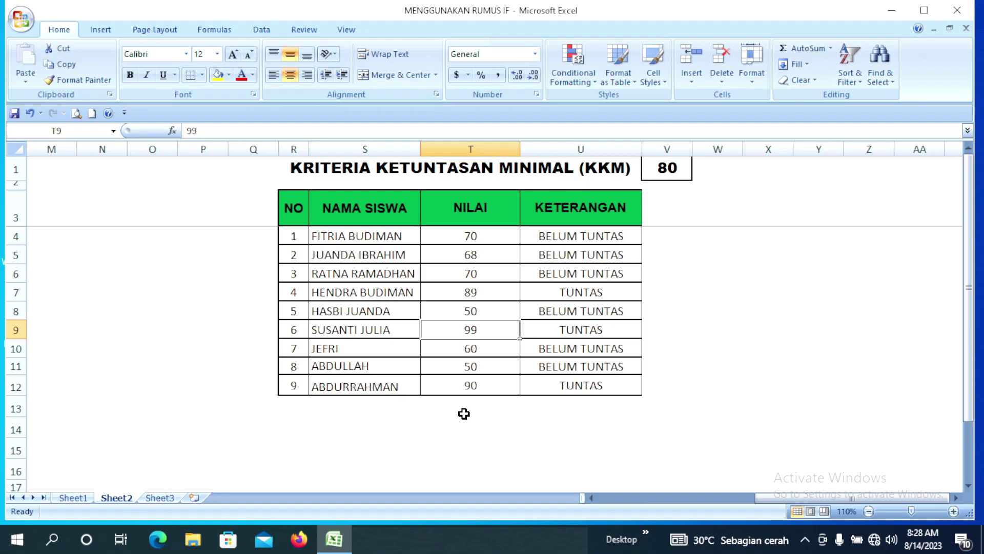
{"action": "left_click", "coordinate": [583, 385]}
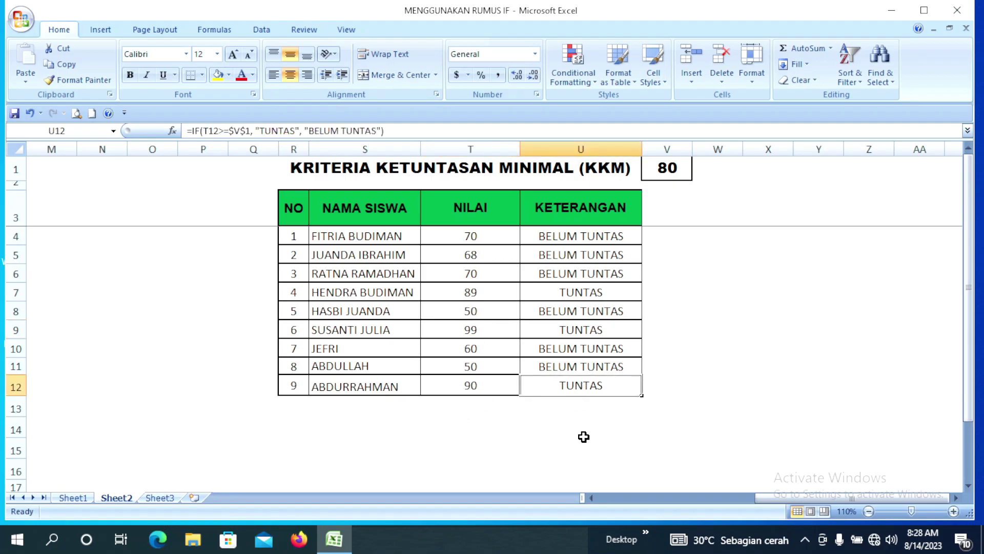
{"action": "left_click", "coordinate": [468, 387]}
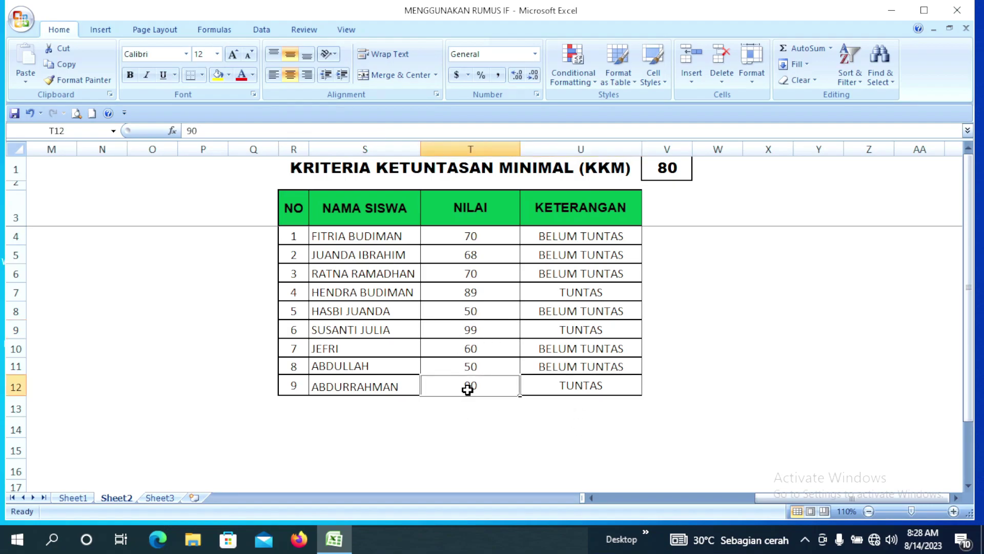
{"action": "left_click", "coordinate": [708, 387]}
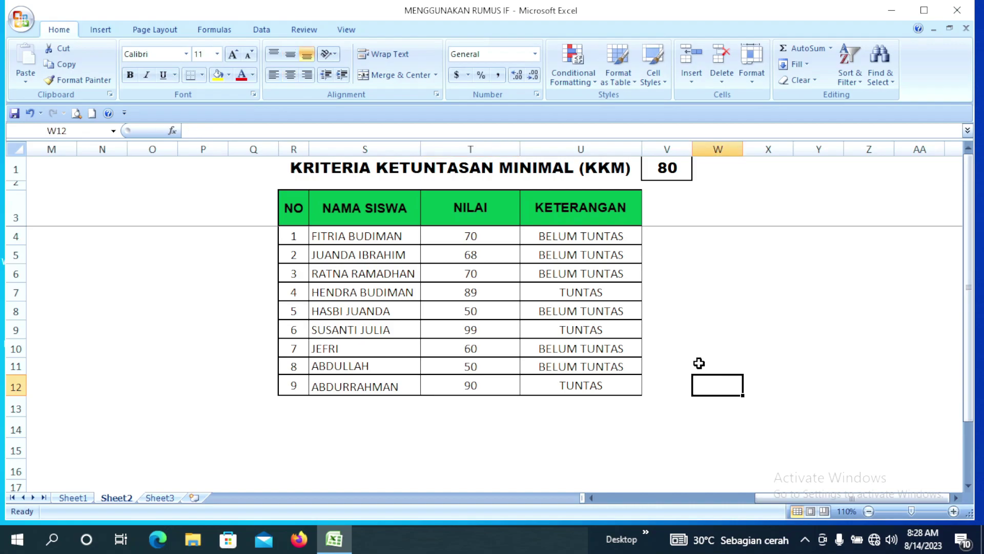
{"action": "left_click", "coordinate": [596, 238]}
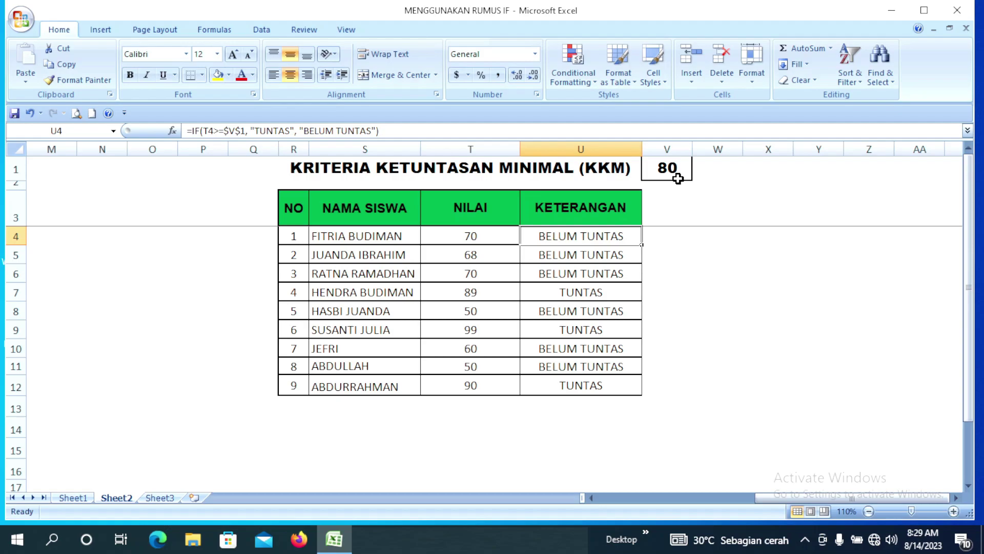
{"action": "left_click", "coordinate": [652, 288]}
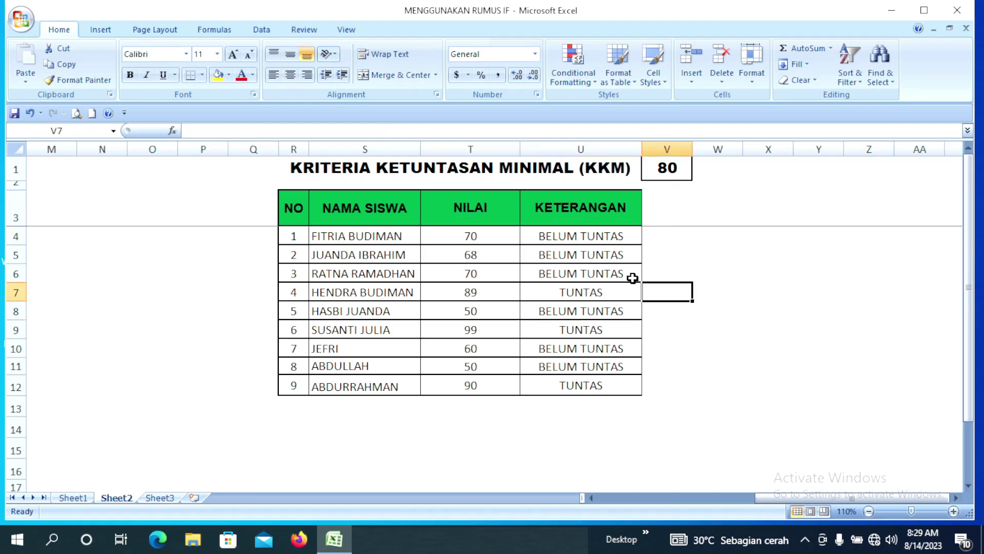
Step: Replace the absolute reference $V$1 in the U4 formula with the relative reference V1
{"action": "left_click", "coordinate": [562, 237]}
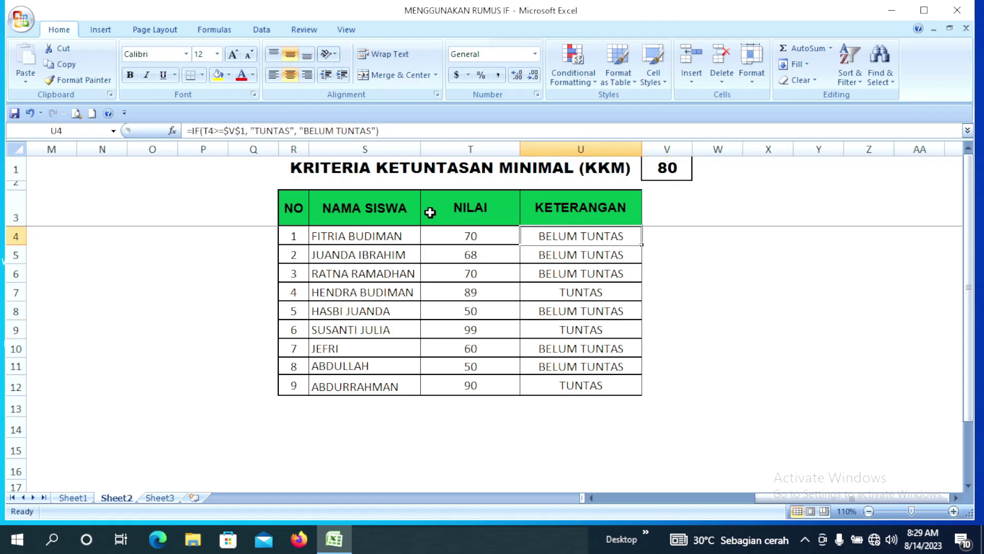
{"action": "left_click", "coordinate": [244, 132]}
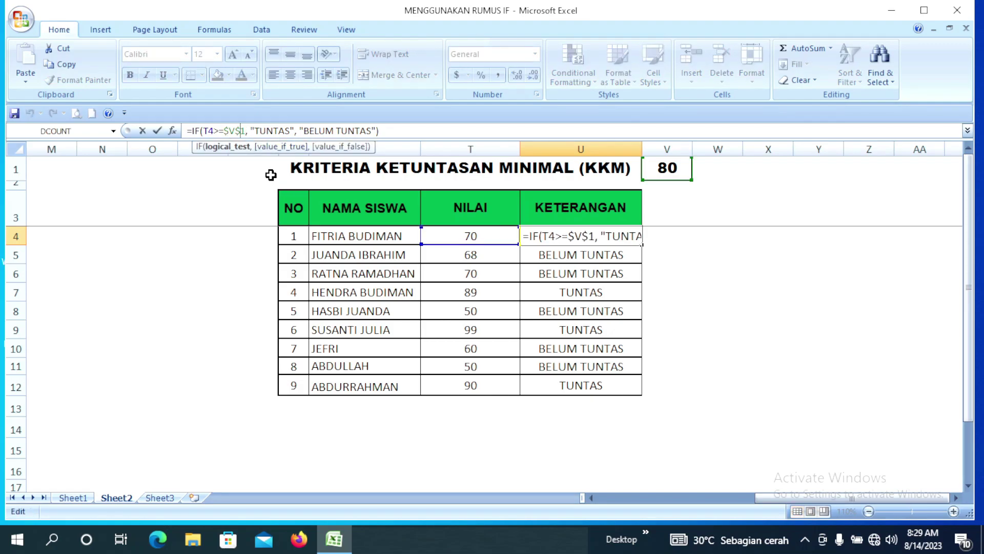
{"action": "key", "text": "BackSpace"}
{"action": "key", "text": "BackSpace"}
{"action": "key", "text": "BackSpace"}
{"action": "key", "text": "BackSpace"}
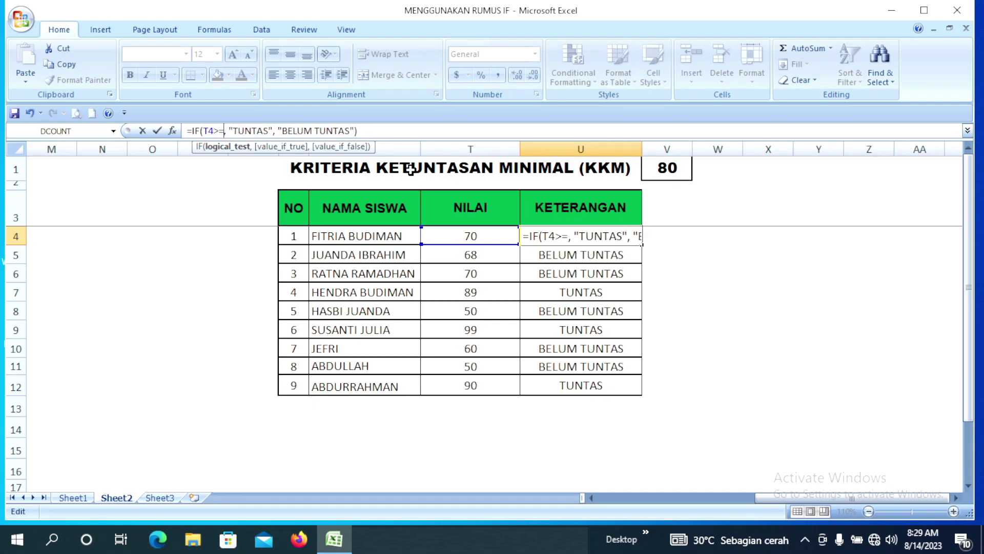
{"action": "left_click", "coordinate": [668, 167]}
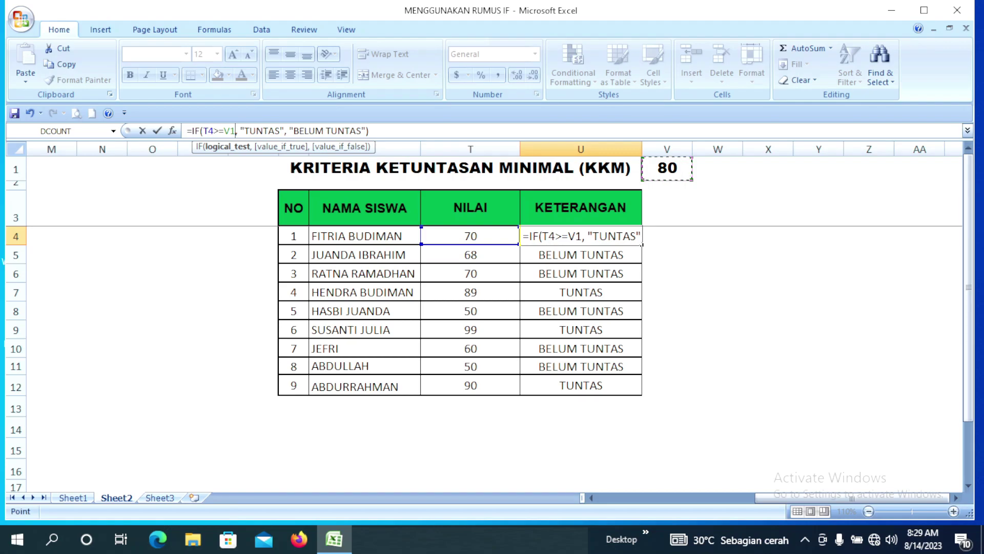
{"action": "key", "text": "Return"}
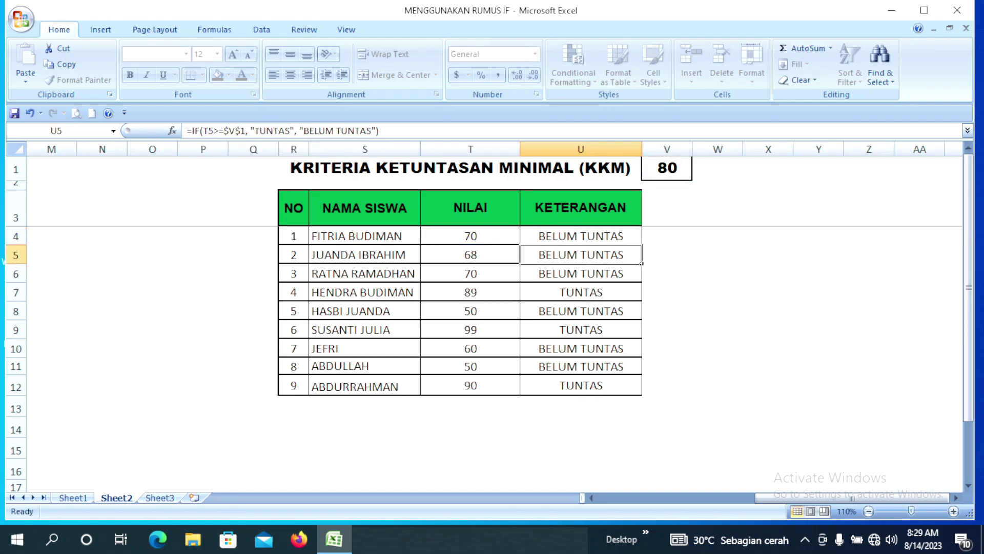
Step: Fill the U4 formula with the relative V1 reference down through U12
{"action": "left_click", "coordinate": [569, 232]}
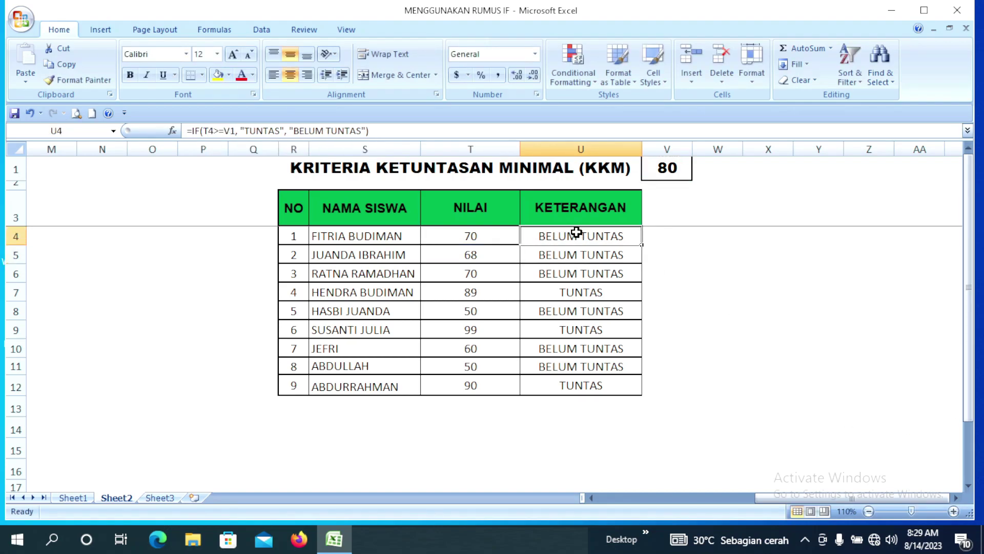
{"action": "left_click_drag", "start_coordinate": [641, 245], "coordinate": [630, 392]}
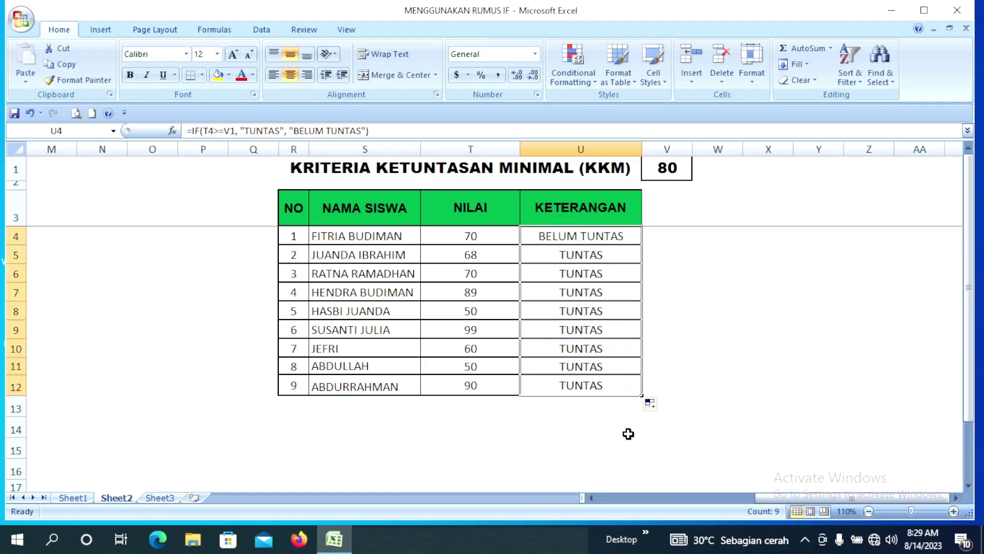
{"action": "left_click", "coordinate": [629, 433]}
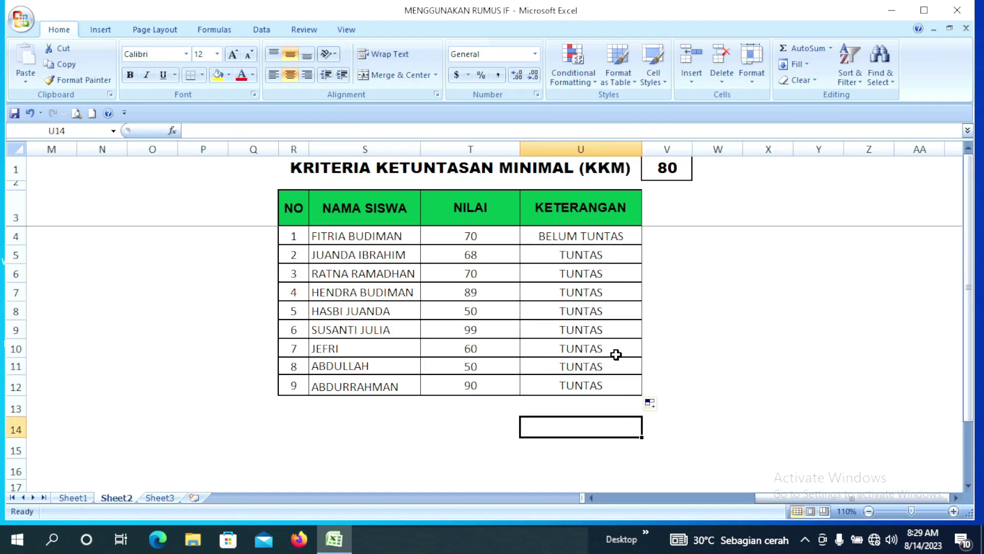
Step: Inspect which cells the formulas in U12 and U8 compare the scores against
{"action": "left_click", "coordinate": [581, 385]}
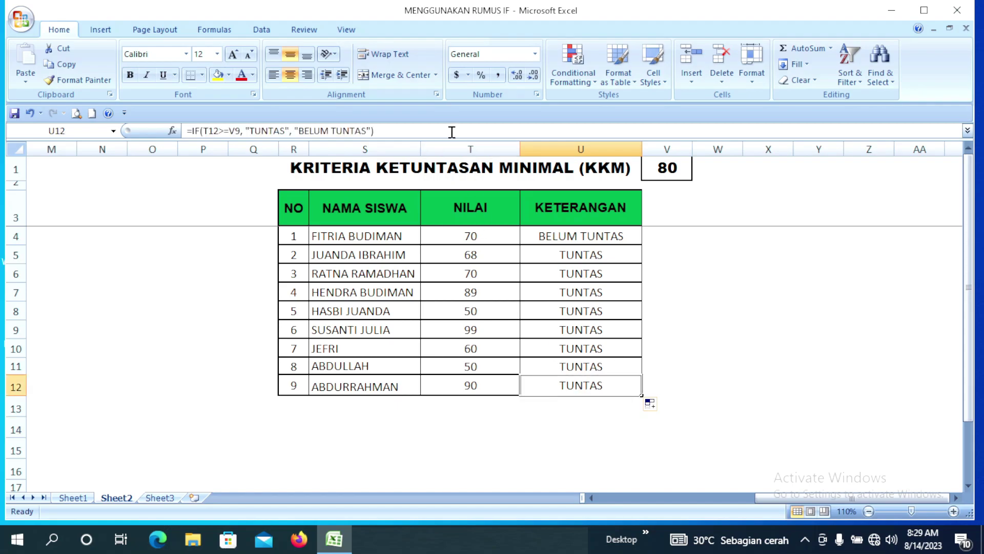
{"action": "left_click", "coordinate": [452, 132]}
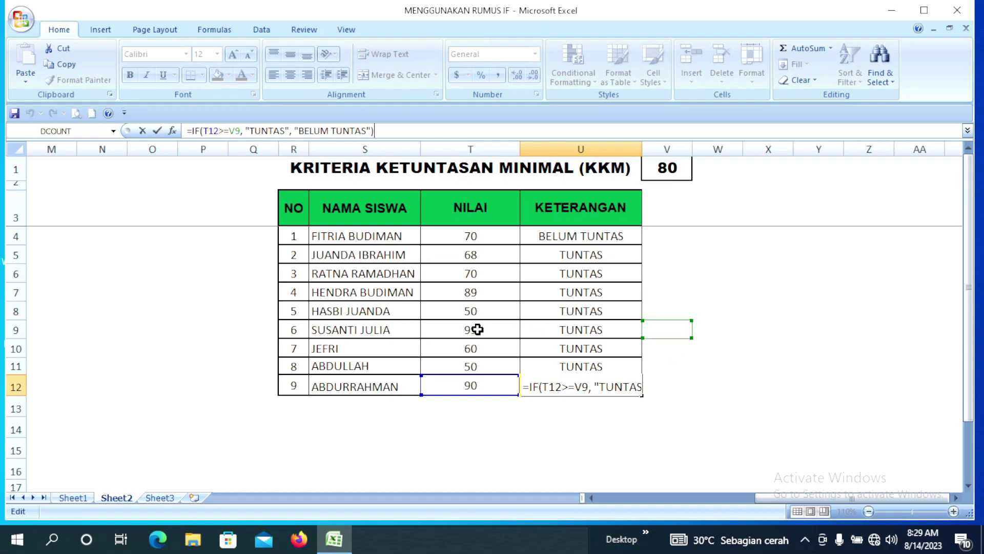
{"action": "left_click", "coordinate": [678, 373]}
{"action": "left_click", "coordinate": [582, 311]}
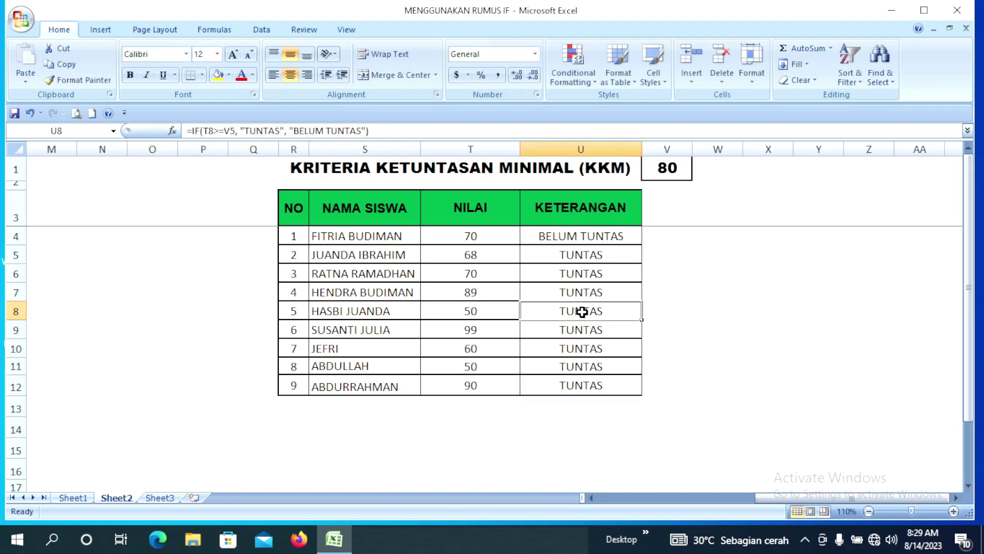
{"action": "key", "text": "F2"}
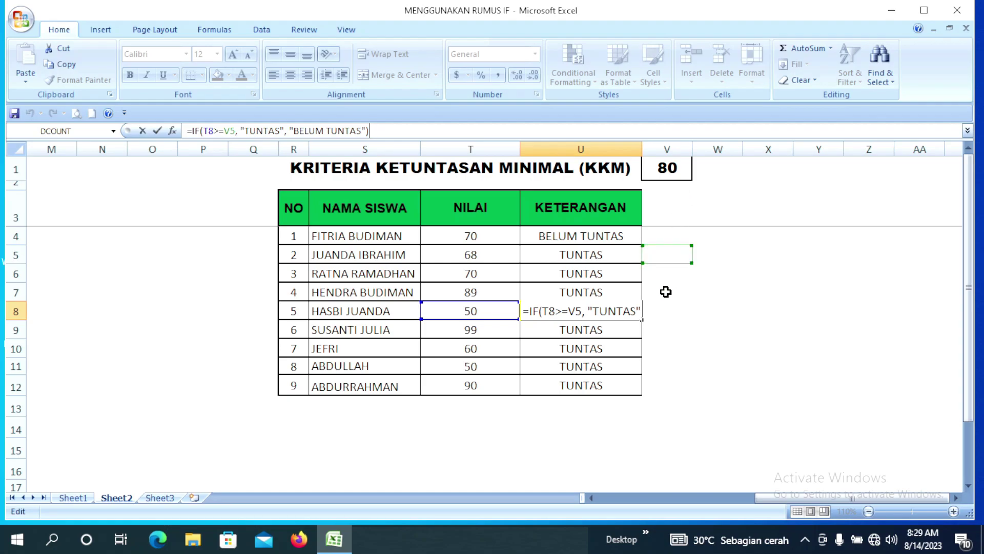
{"action": "left_click", "coordinate": [668, 309]}
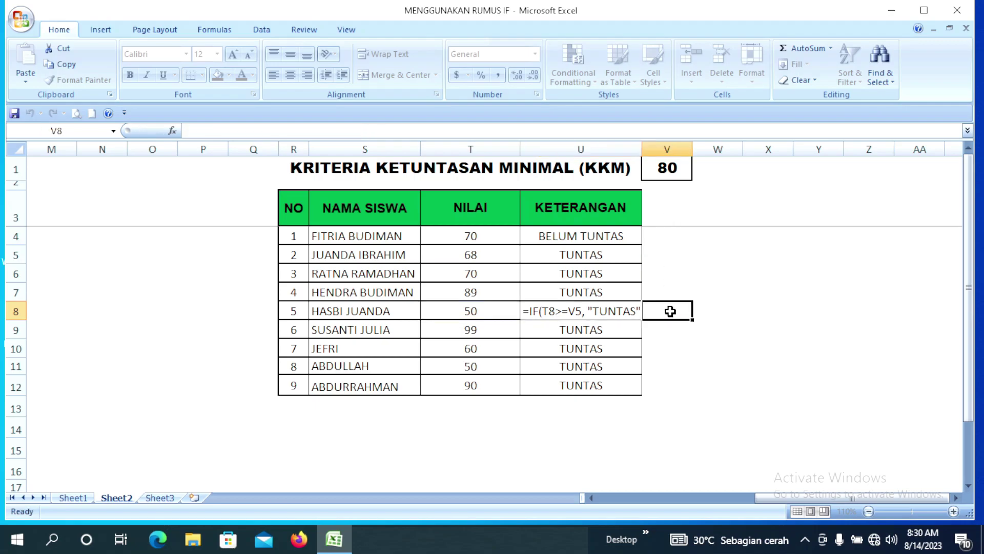
Step: Convert the V1 reference in the U4 formula to the absolute reference $V$1
{"action": "left_click", "coordinate": [586, 240]}
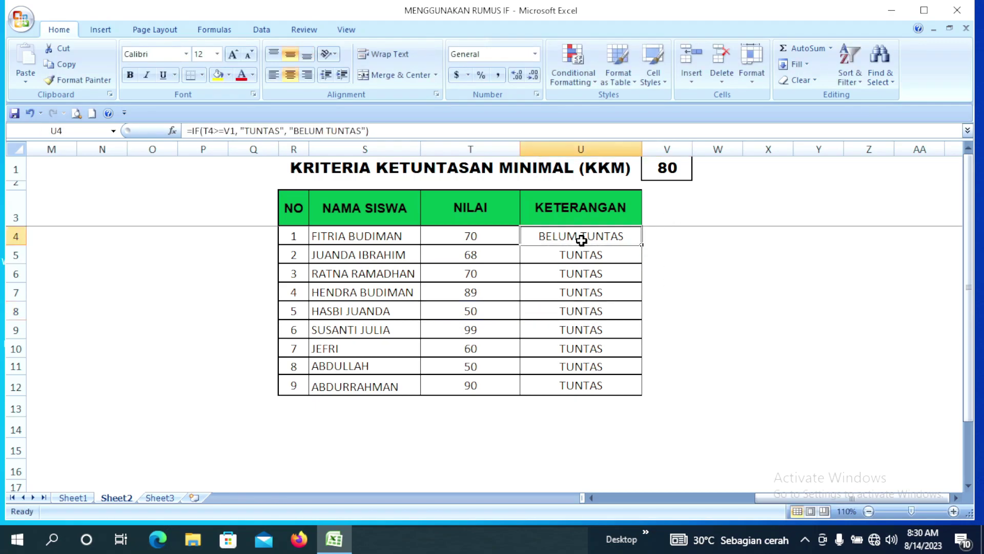
{"action": "left_click", "coordinate": [235, 131]}
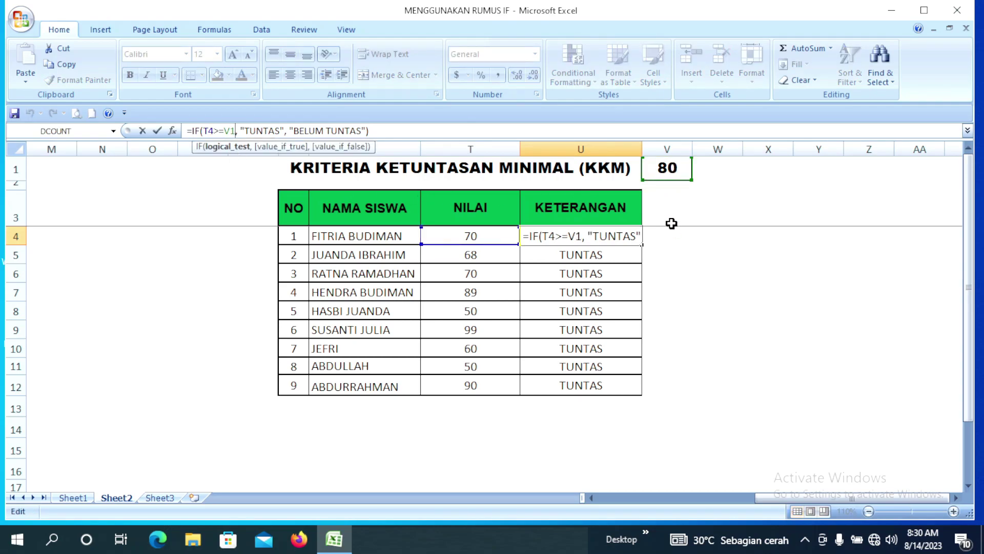
{"action": "key", "text": "F4"}
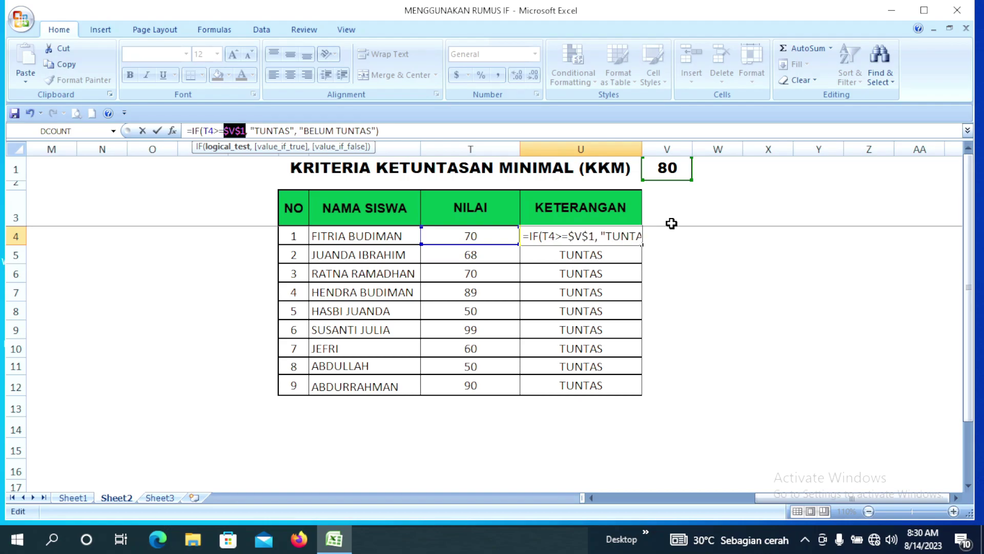
{"action": "key", "text": "Return"}
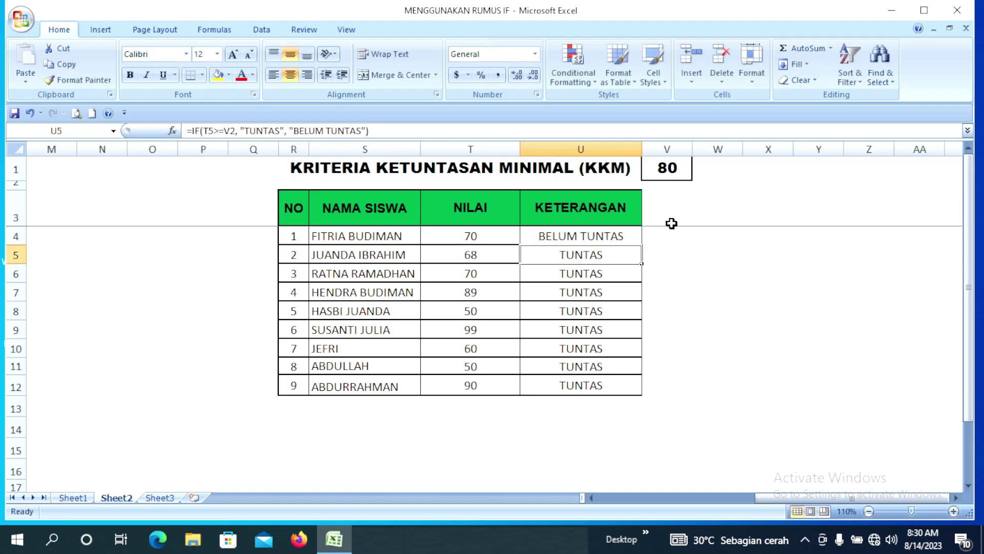
Step: Copy the corrected U4 formula containing $V$1 down the KETERANGAN column through U12
{"action": "left_click", "coordinate": [564, 234]}
{"action": "left_click_drag", "start_coordinate": [644, 245], "coordinate": [634, 388]}
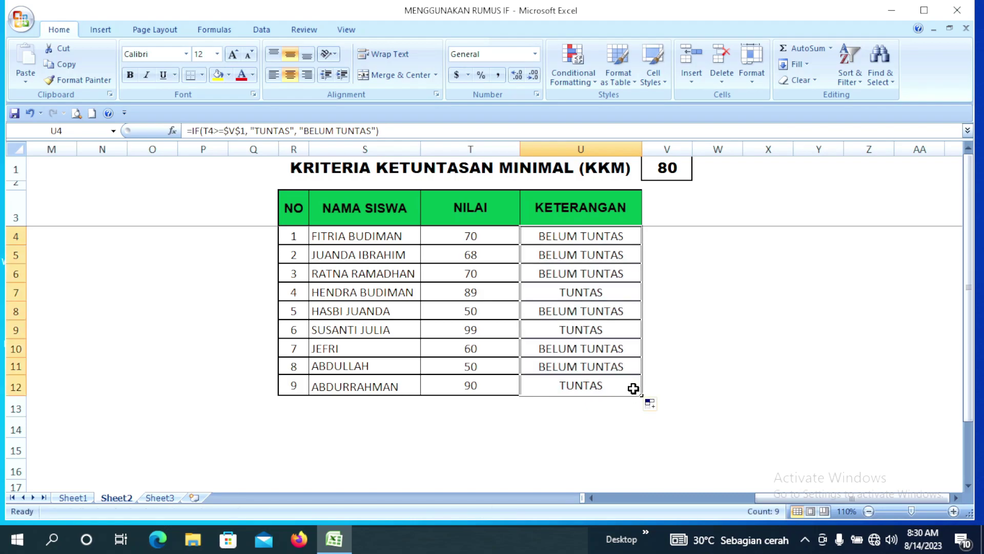
{"action": "left_click", "coordinate": [715, 359]}
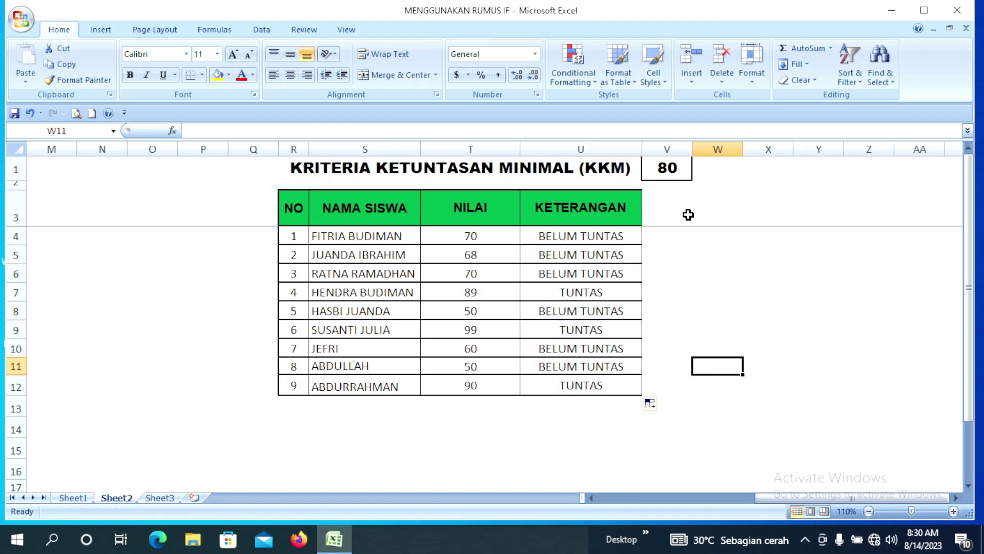
Step: Set the KKM value in V1 to 70
{"action": "left_click", "coordinate": [669, 168]}
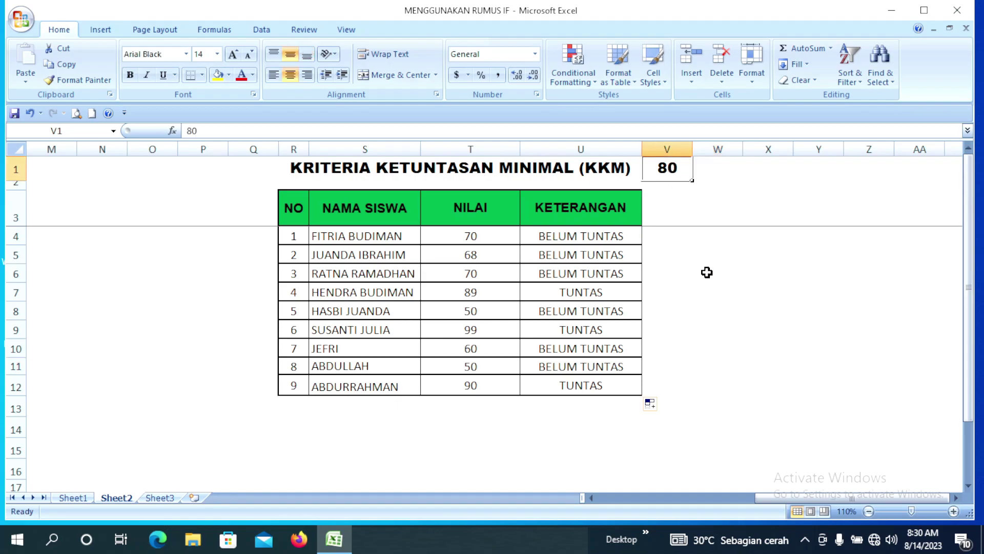
{"action": "type", "text": "70"}
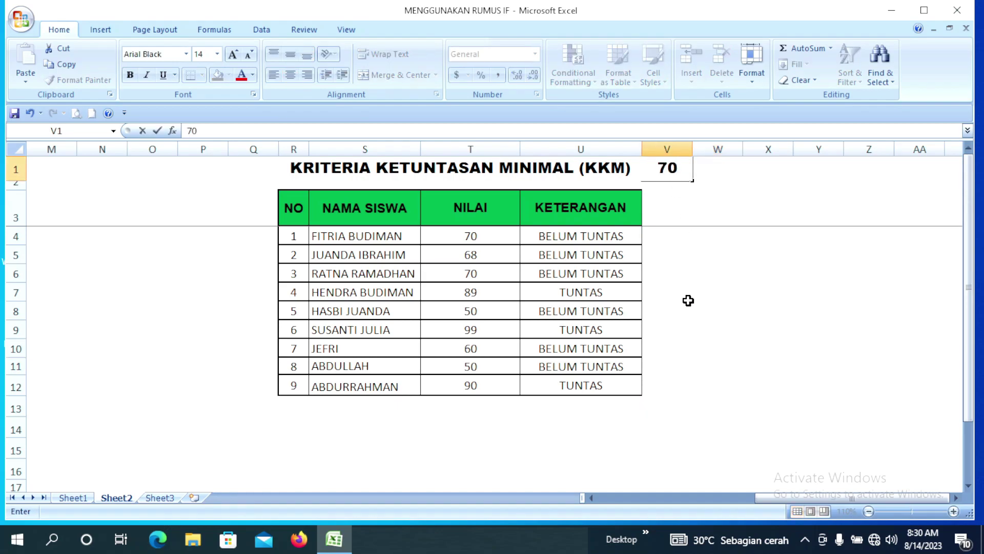
{"action": "left_click", "coordinate": [688, 301]}
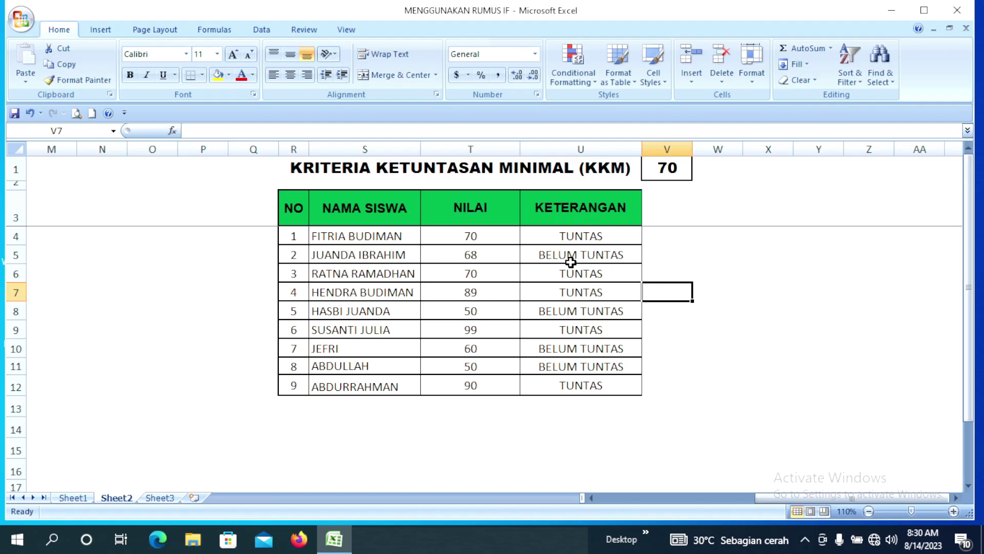